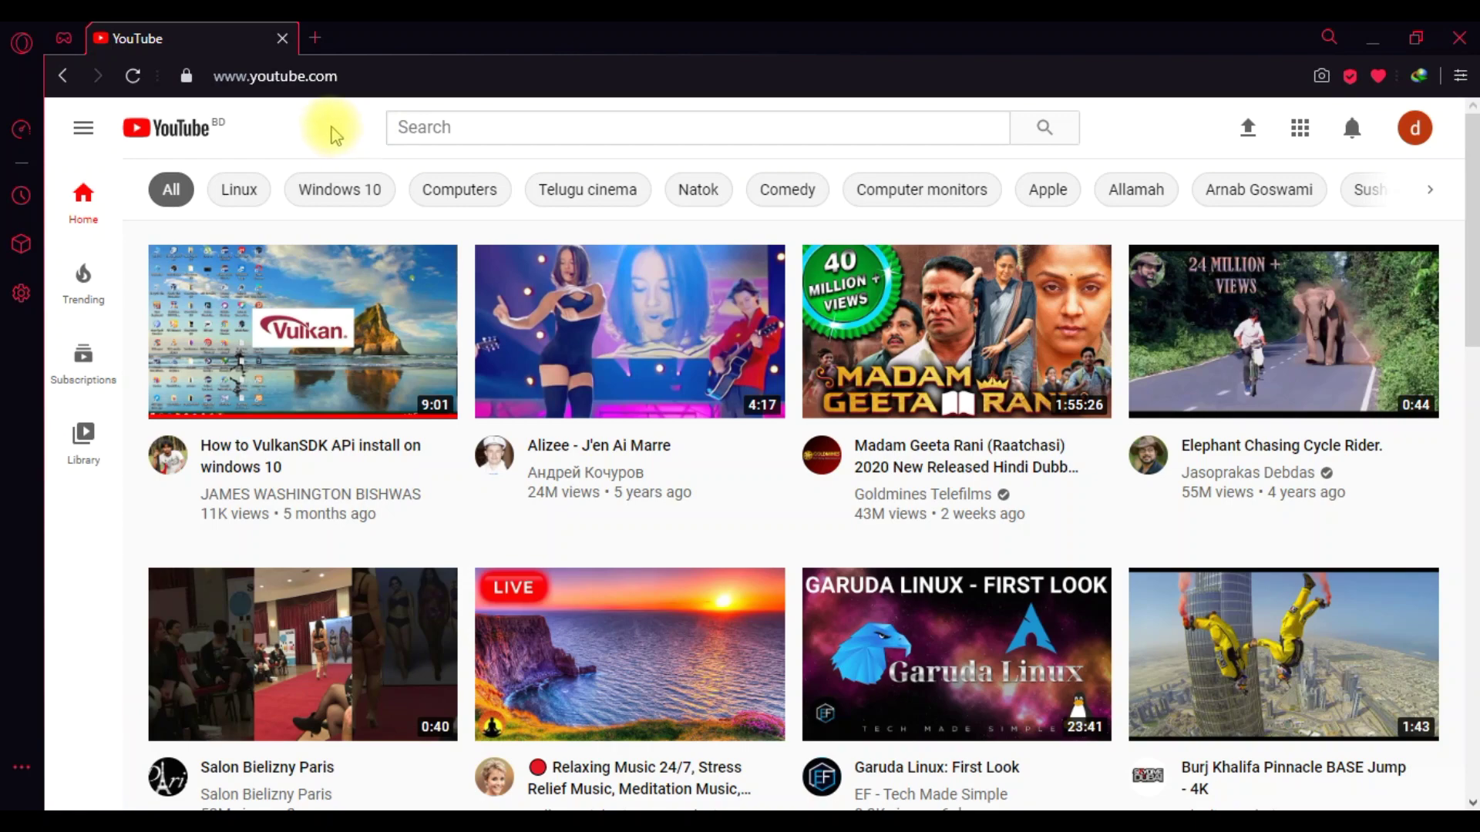
- From the avatar menu, go to account Settings and then 'Add or manage your channel(s)'
left_click(1413, 128)
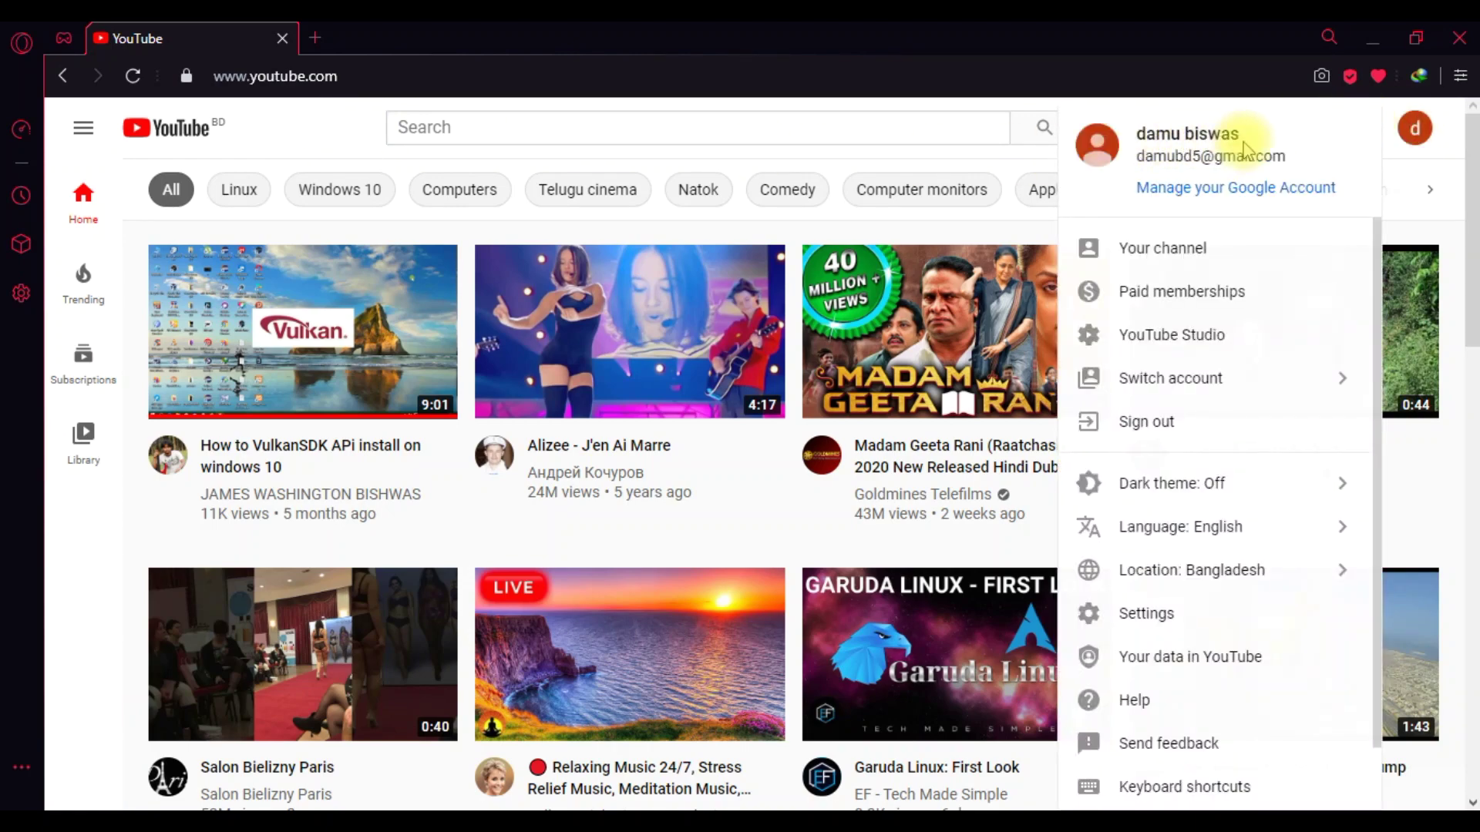
left_click(330, 123)
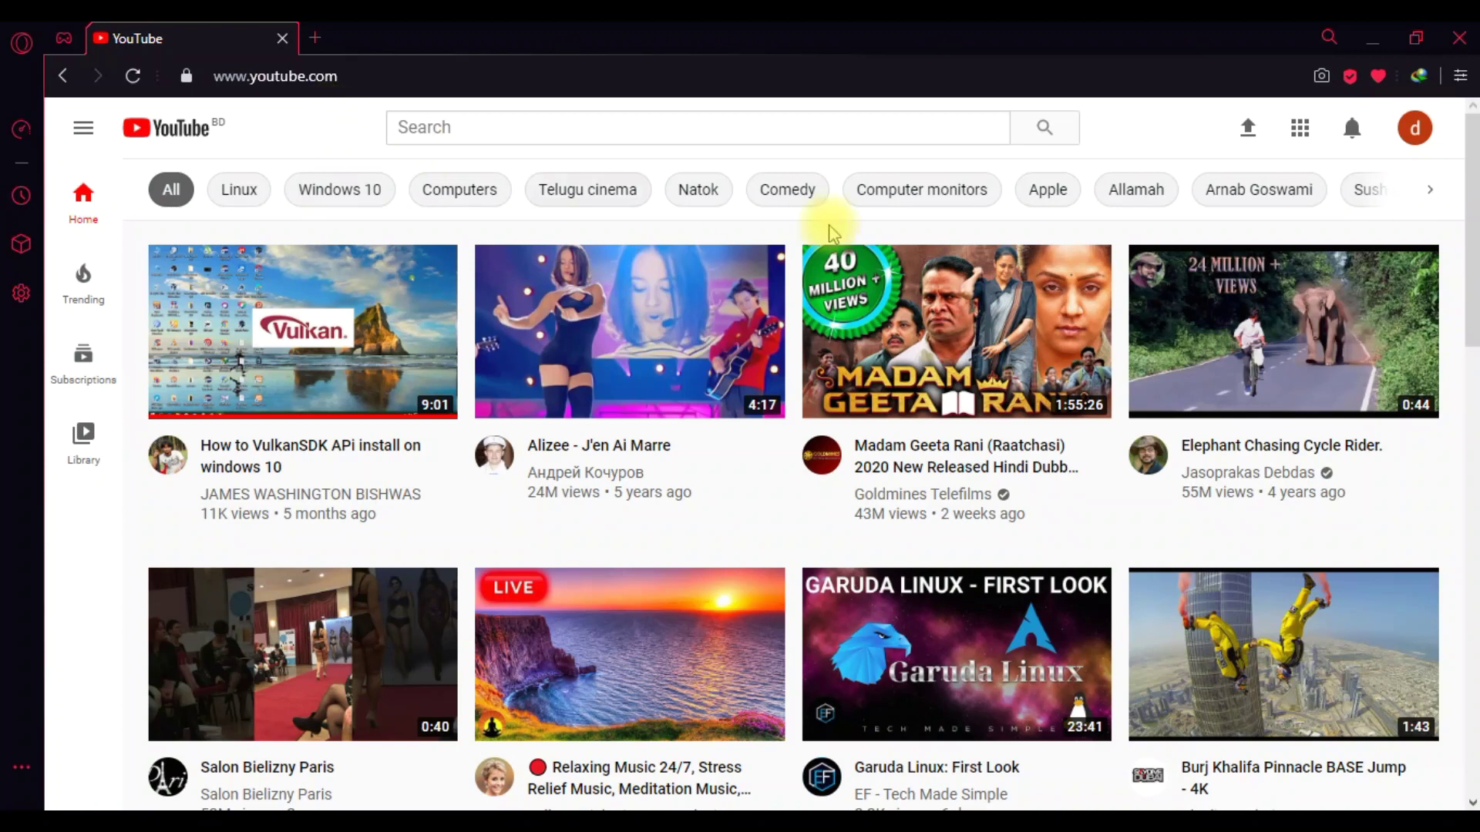
left_click(1415, 128)
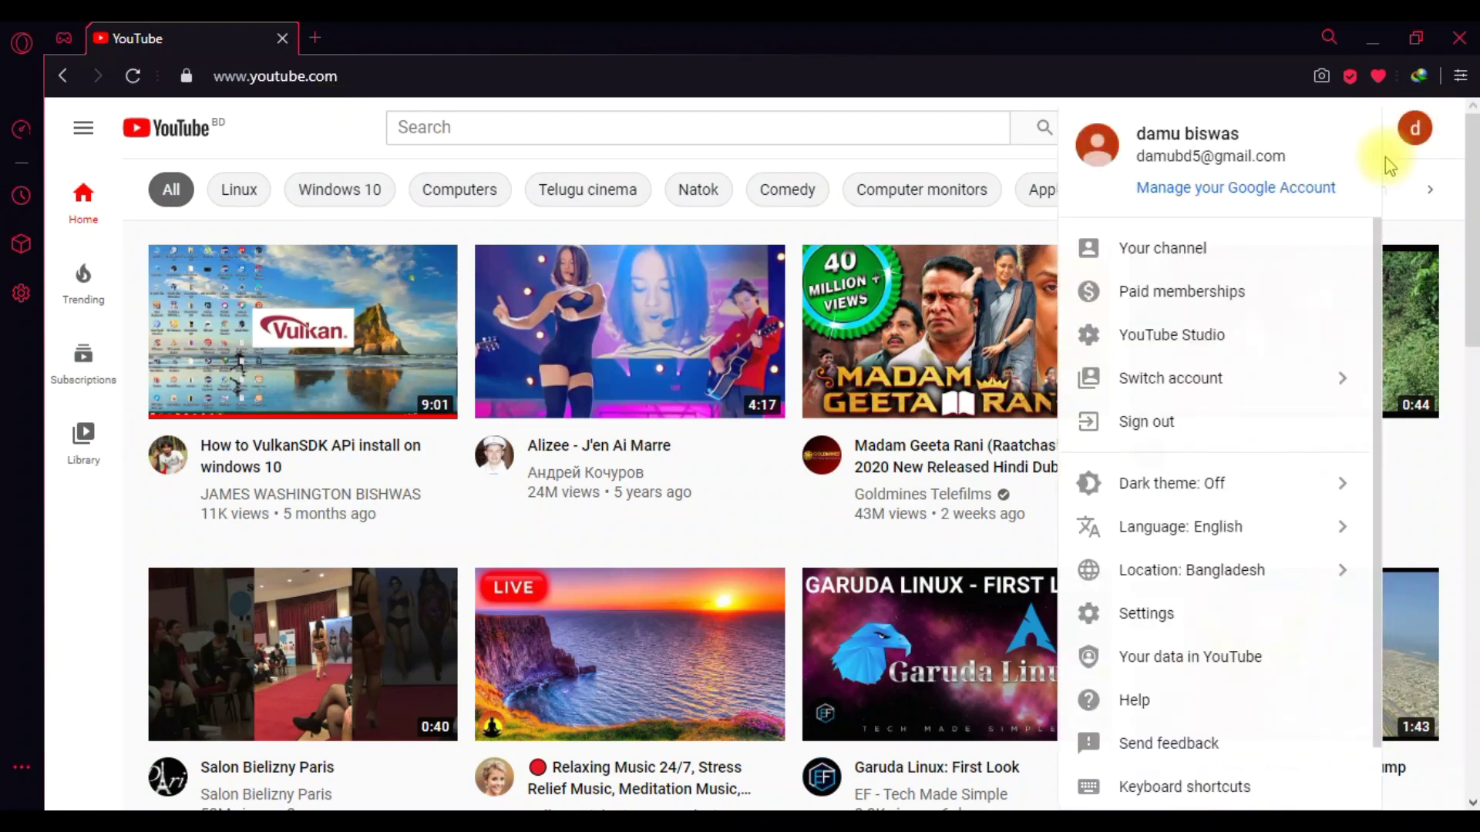
left_click_drag(1377, 267, 1367, 382)
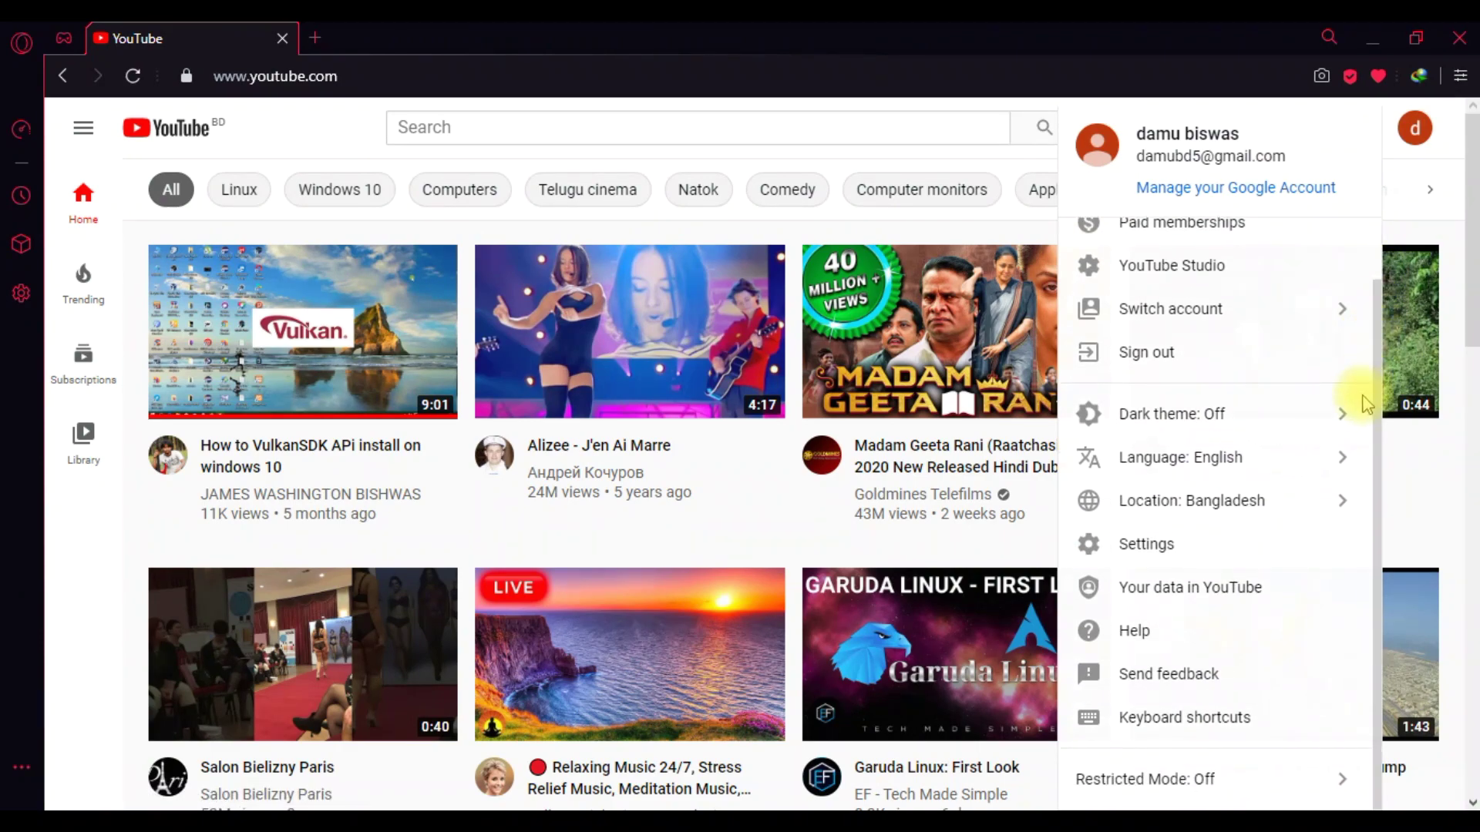
left_click(1147, 545)
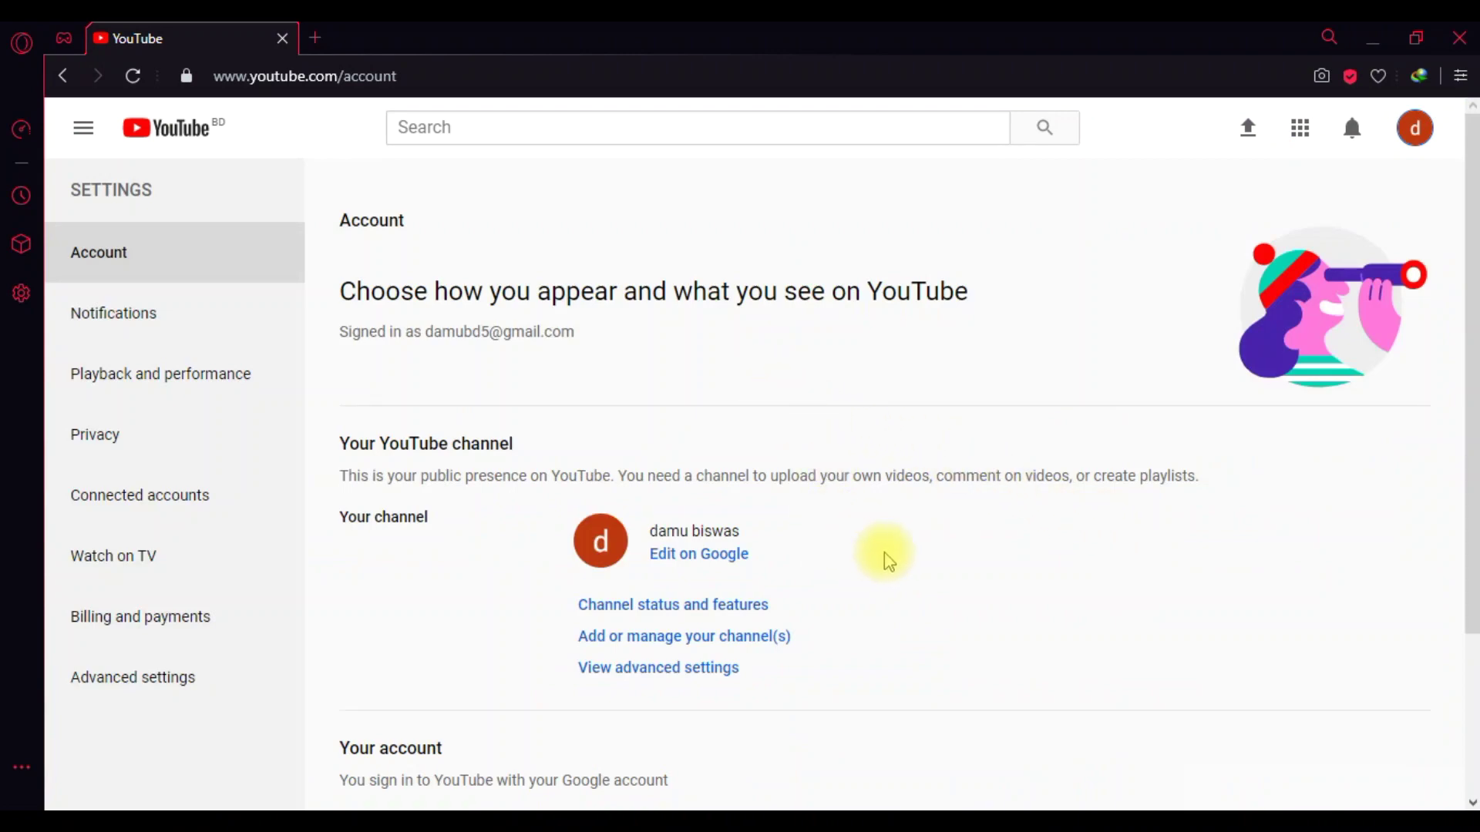
left_click(692, 647)
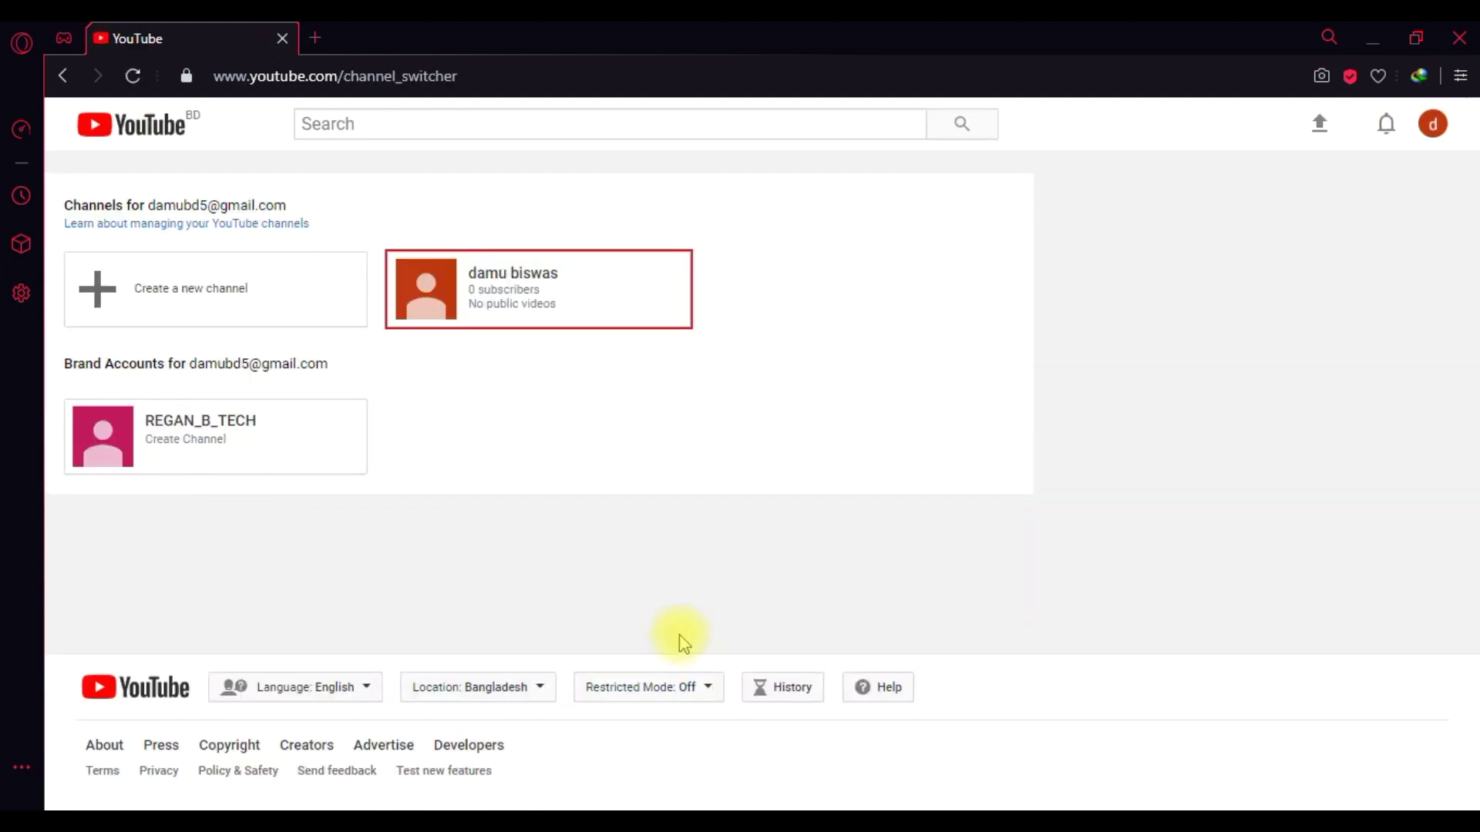
- Create a new channel as a Brand Account named 'REGAN TECH'
left_click(191, 297)
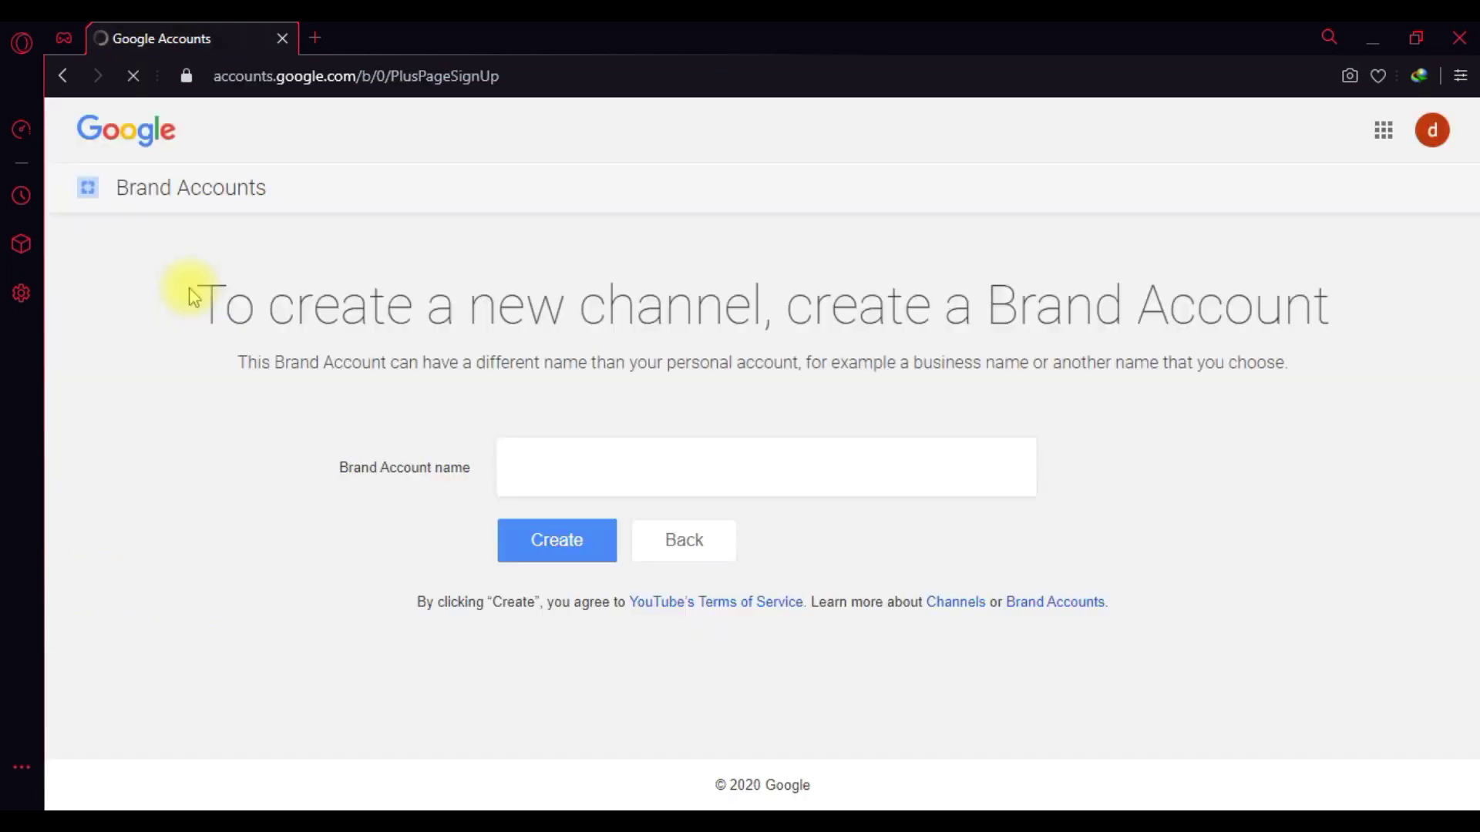
left_click(542, 473)
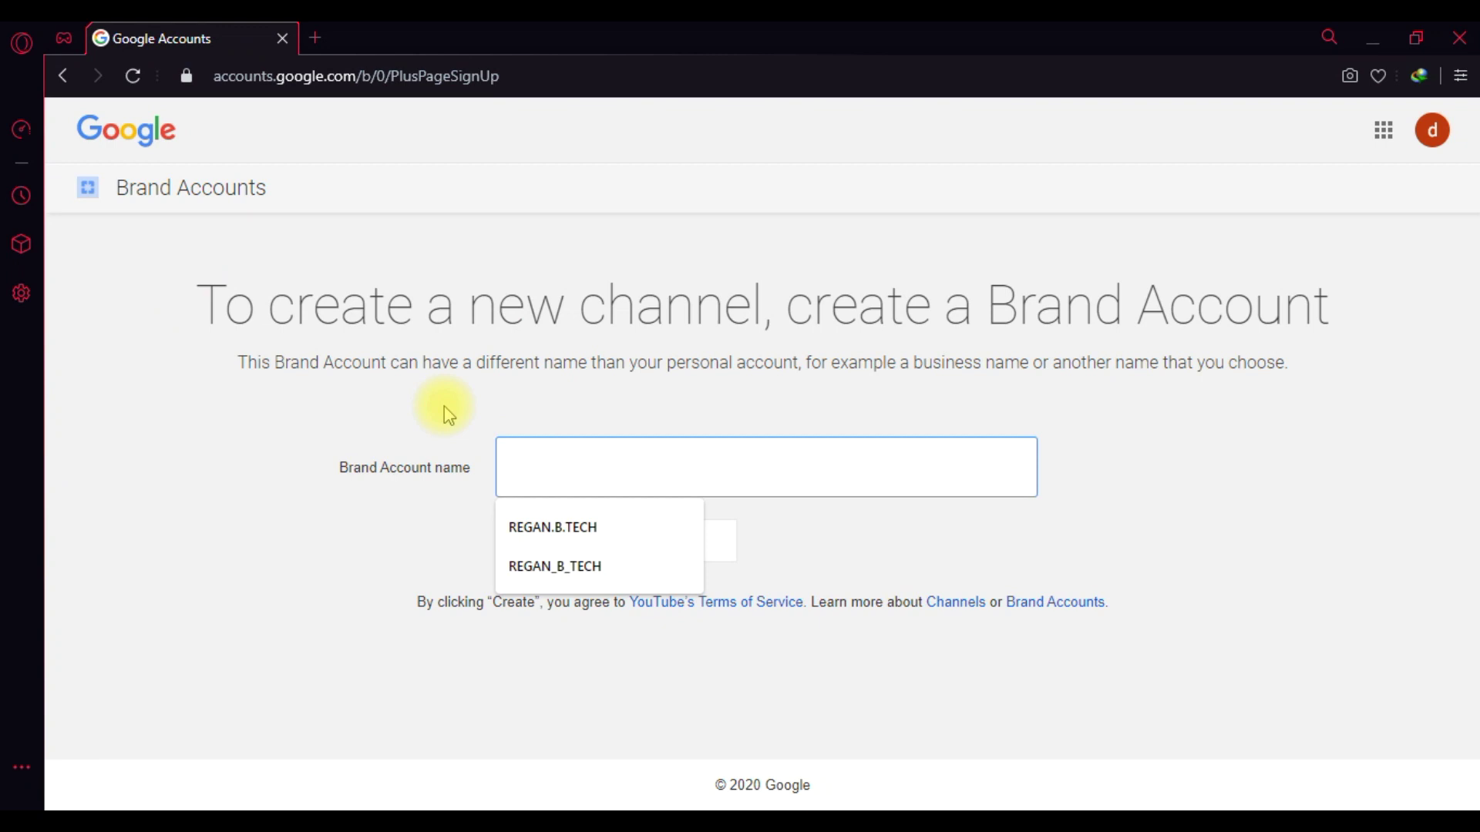
type("REGAN")
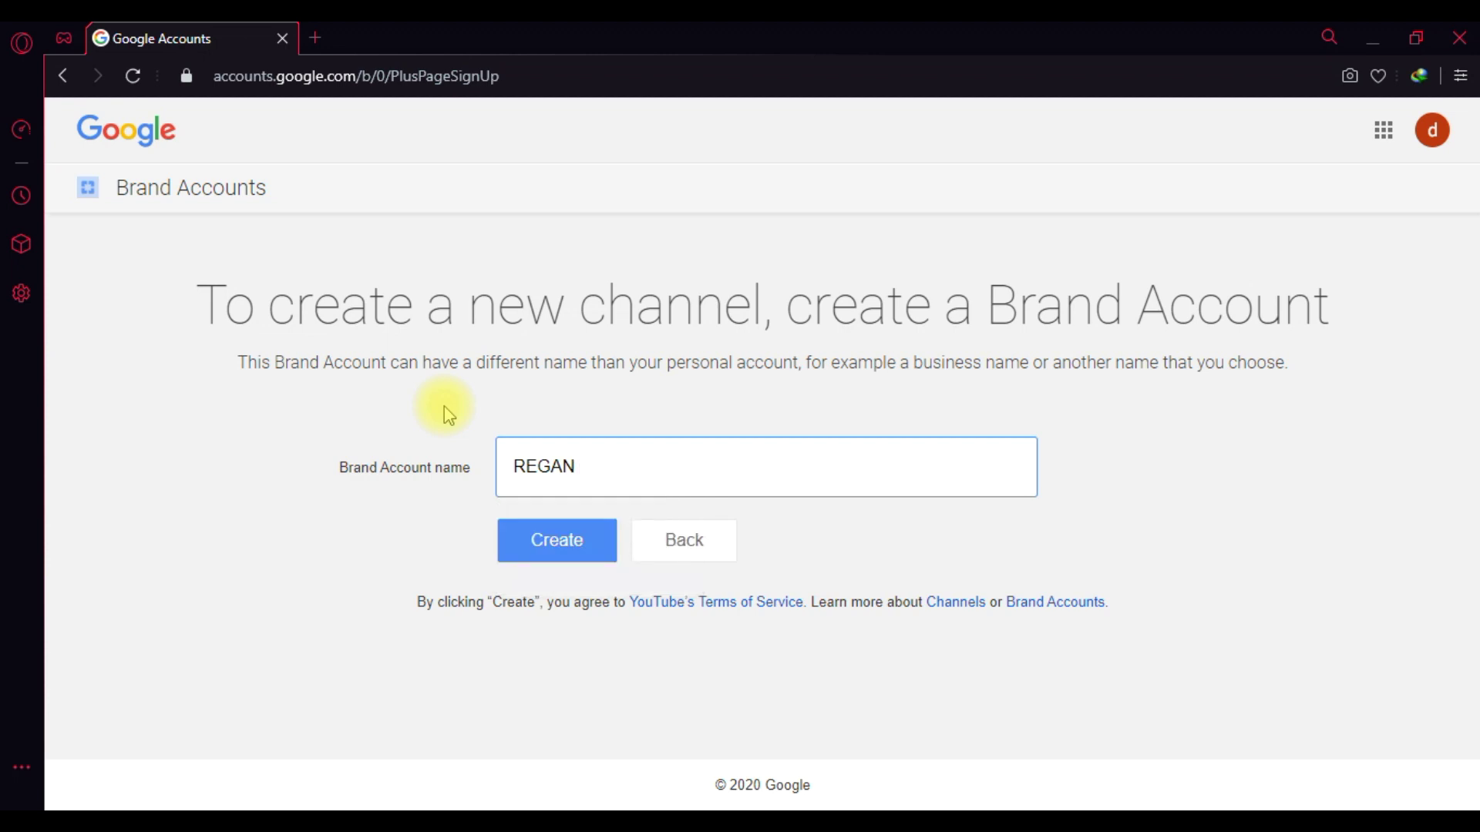
type(" TECH")
left_click(567, 549)
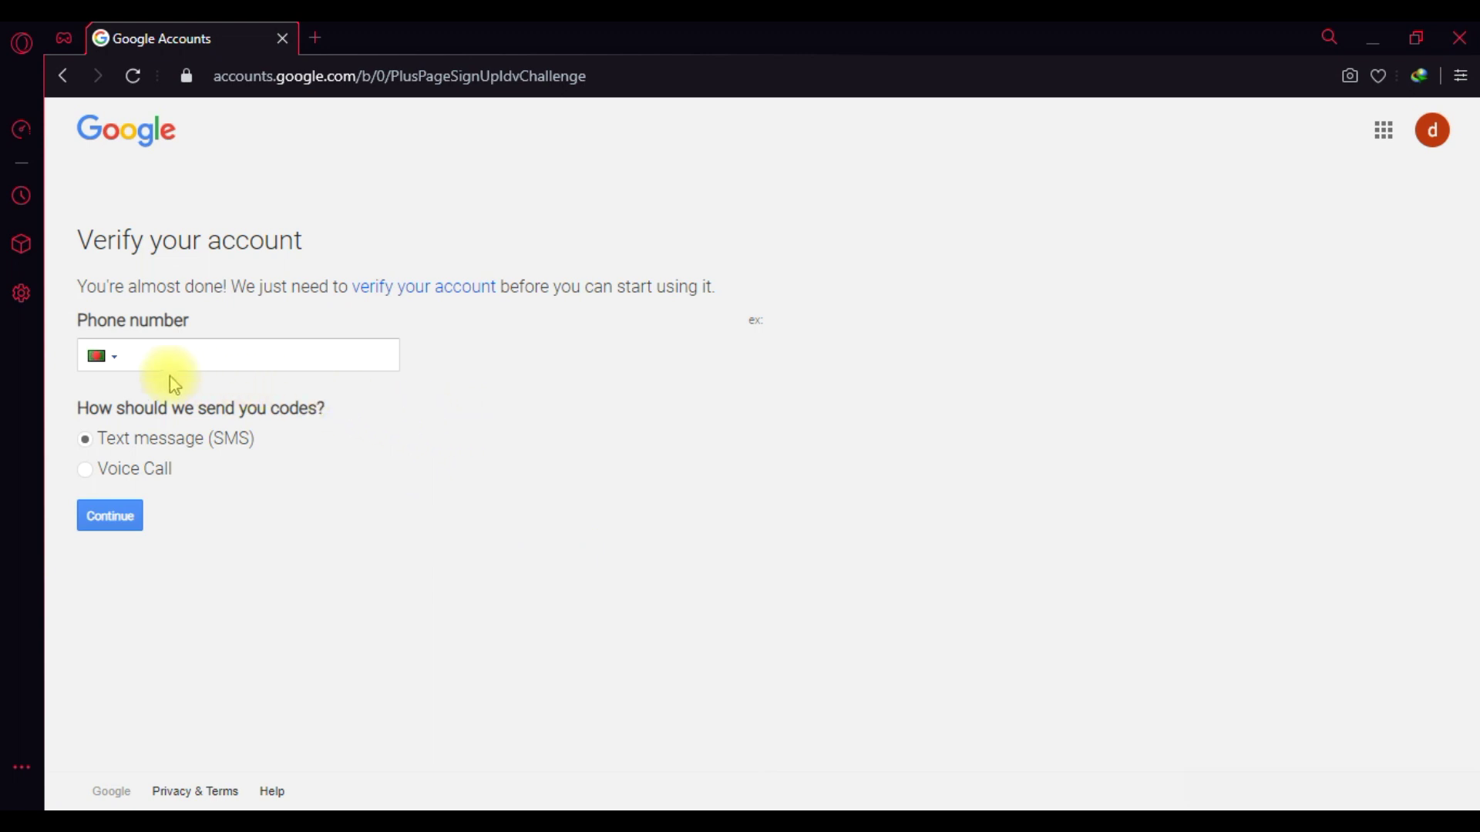
- Verify the account with the pasted phone number and the SMS verification code
left_click(131, 361)
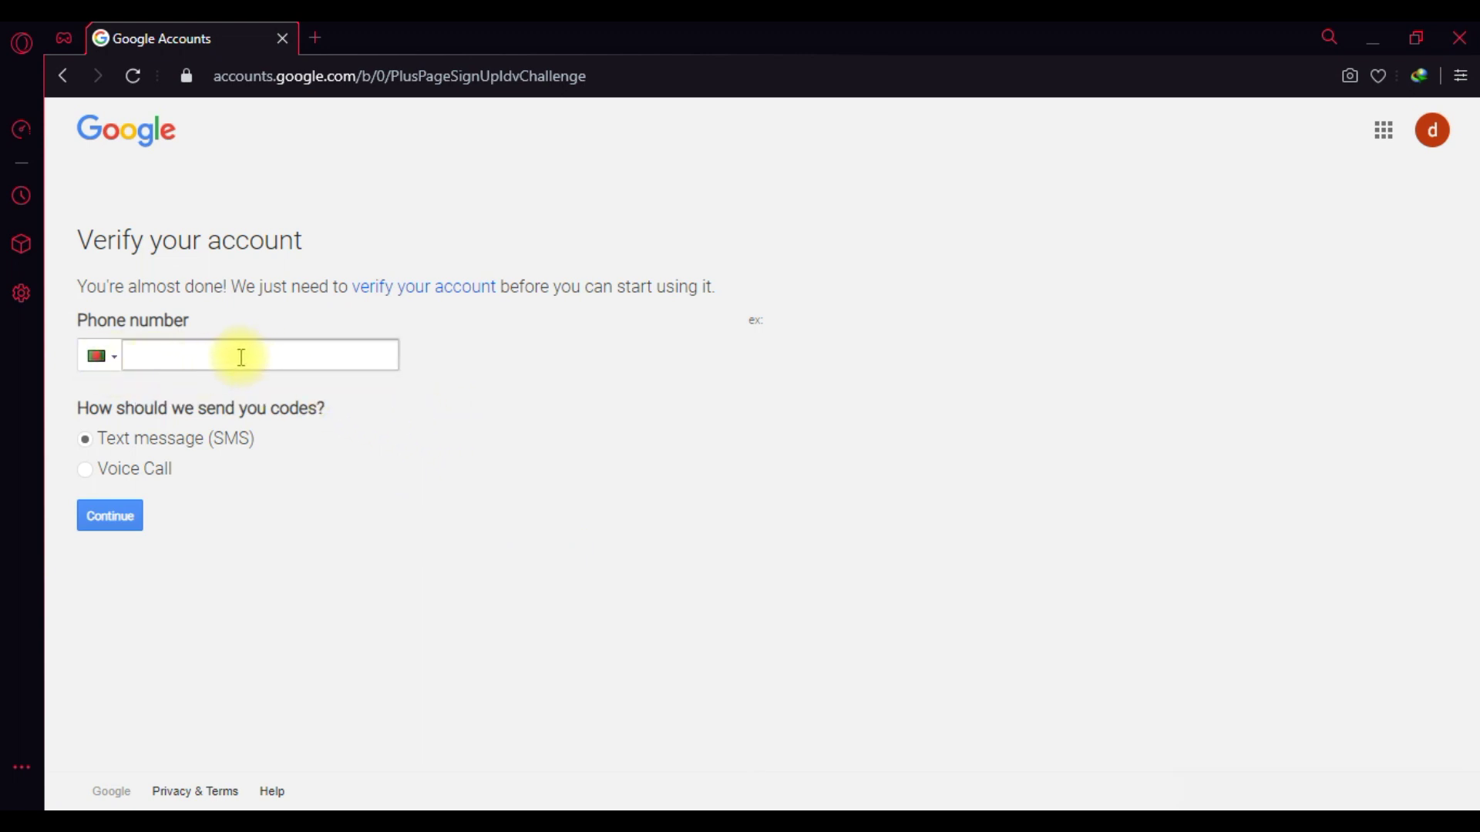
left_click(172, 355)
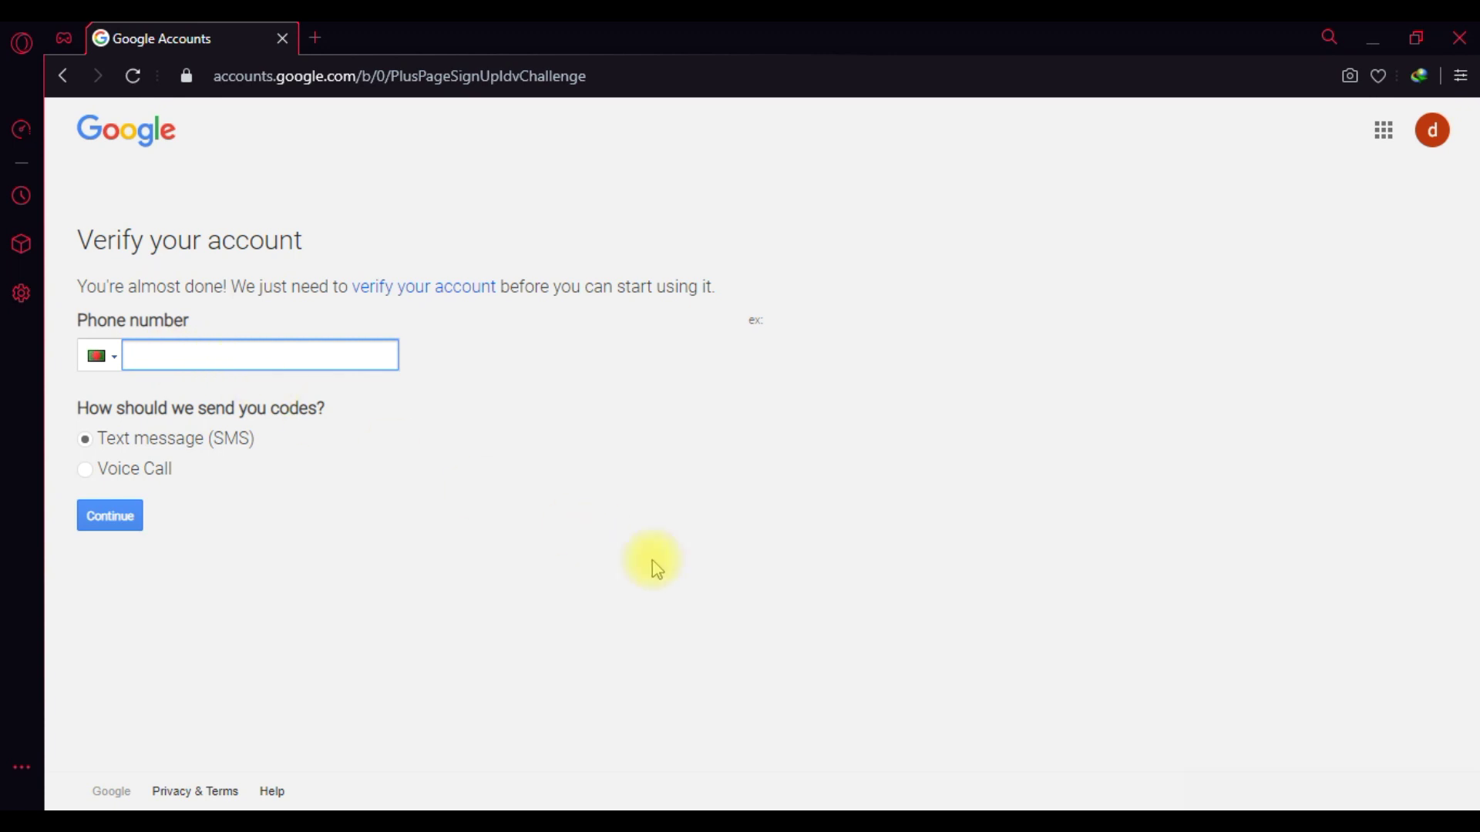
key("ctrl+v")
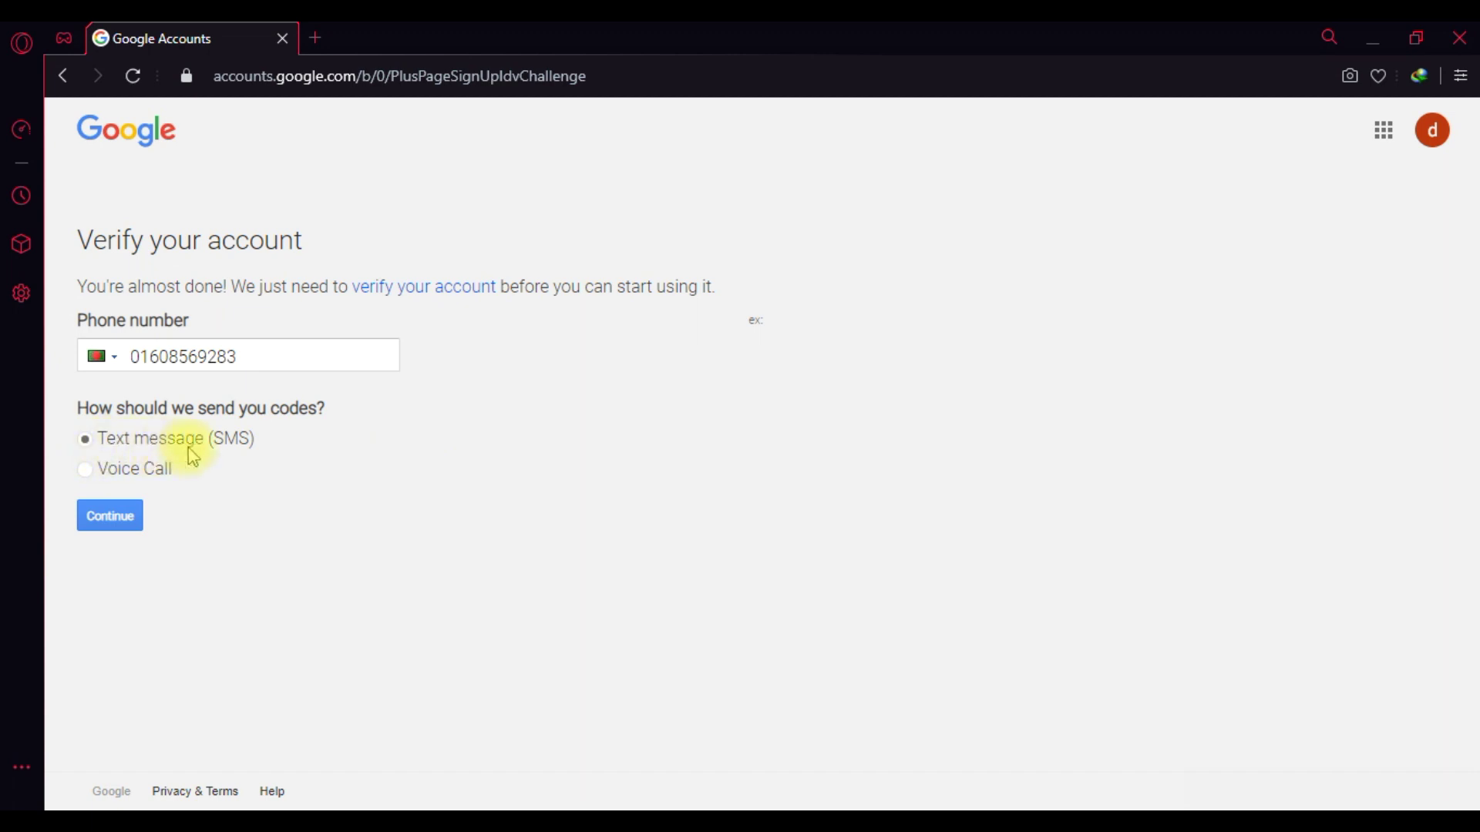
left_click(136, 530)
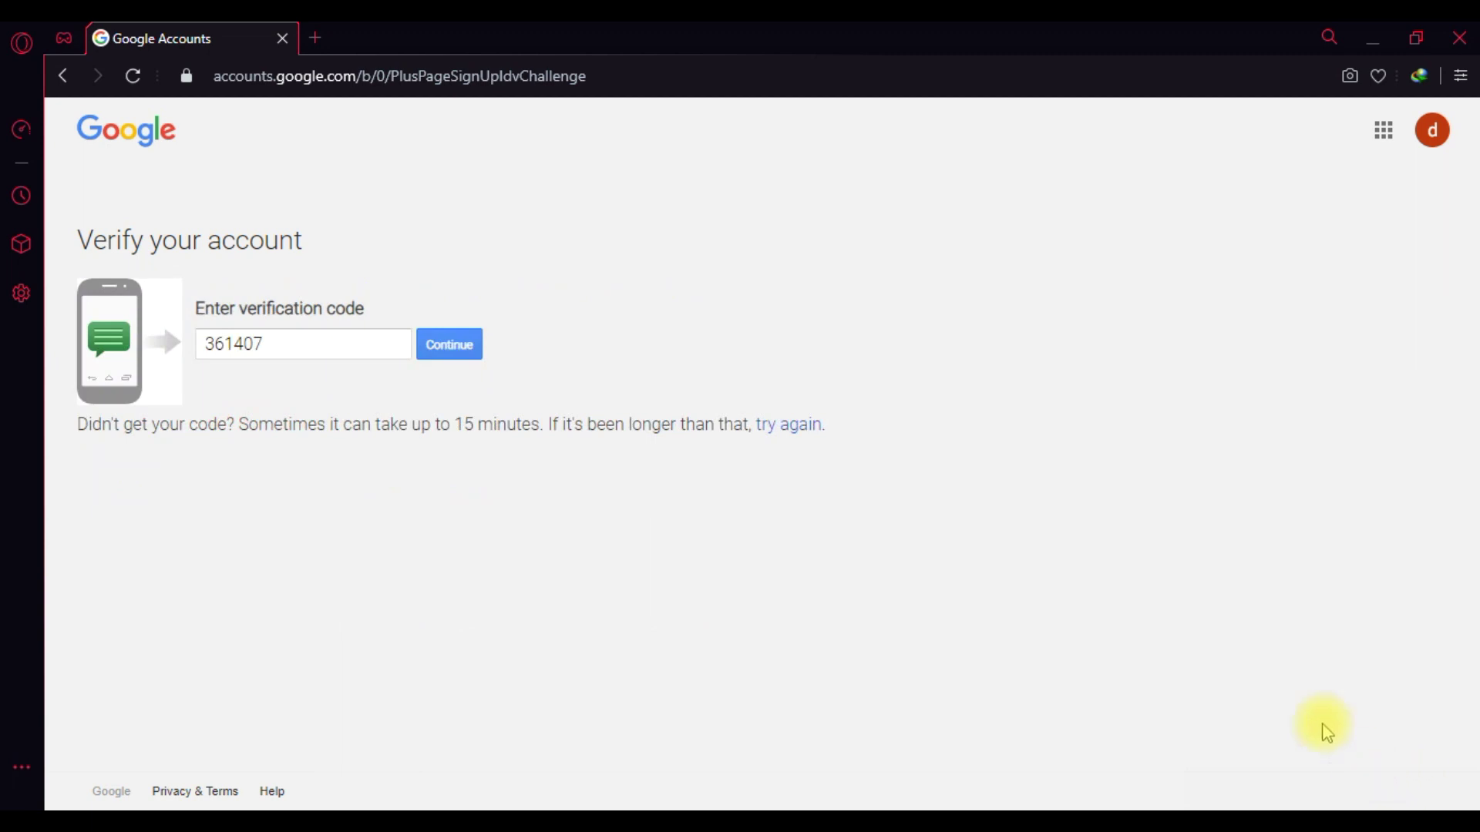
left_click(264, 353)
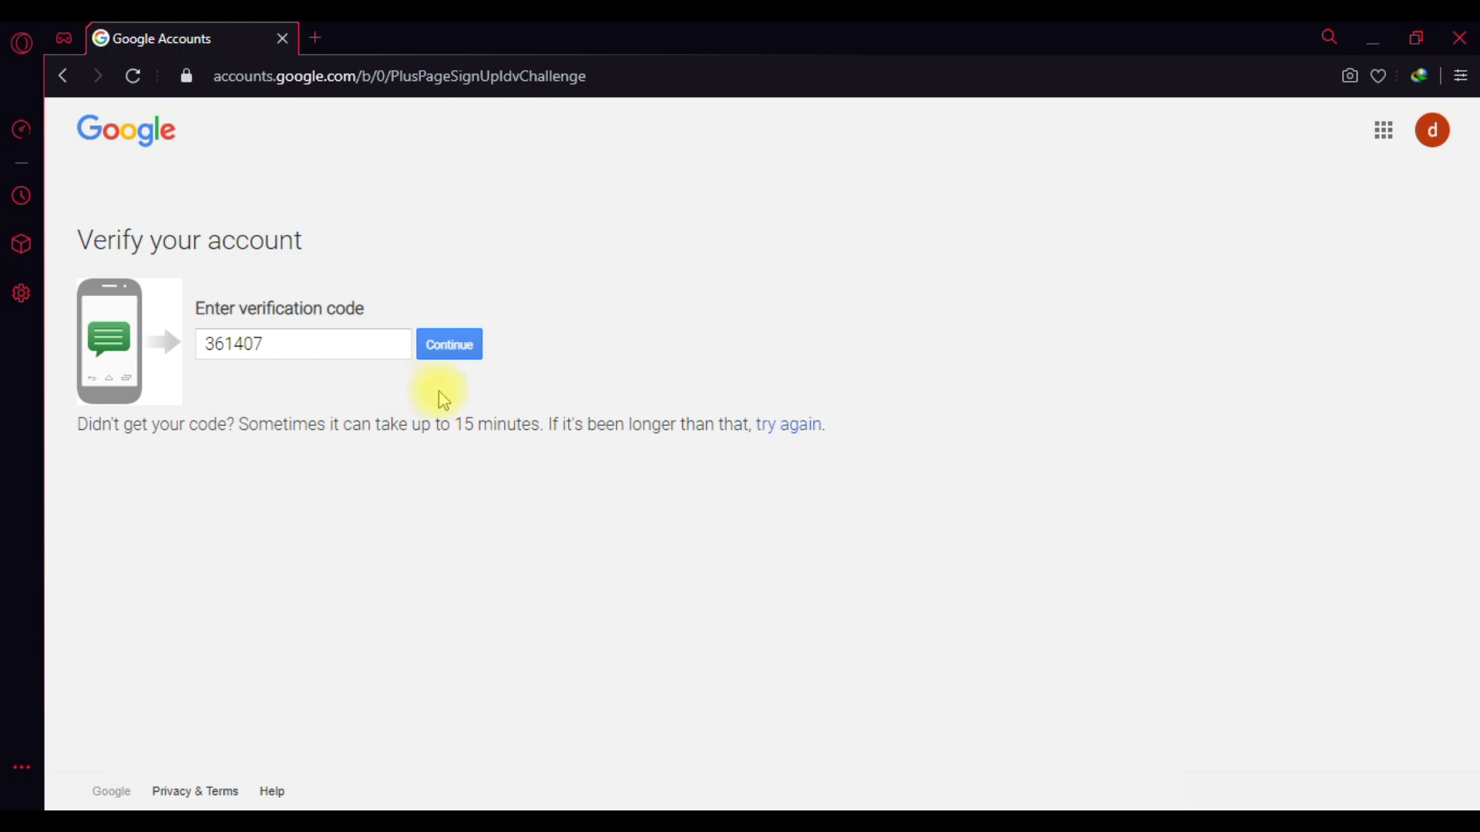
left_click(450, 347)
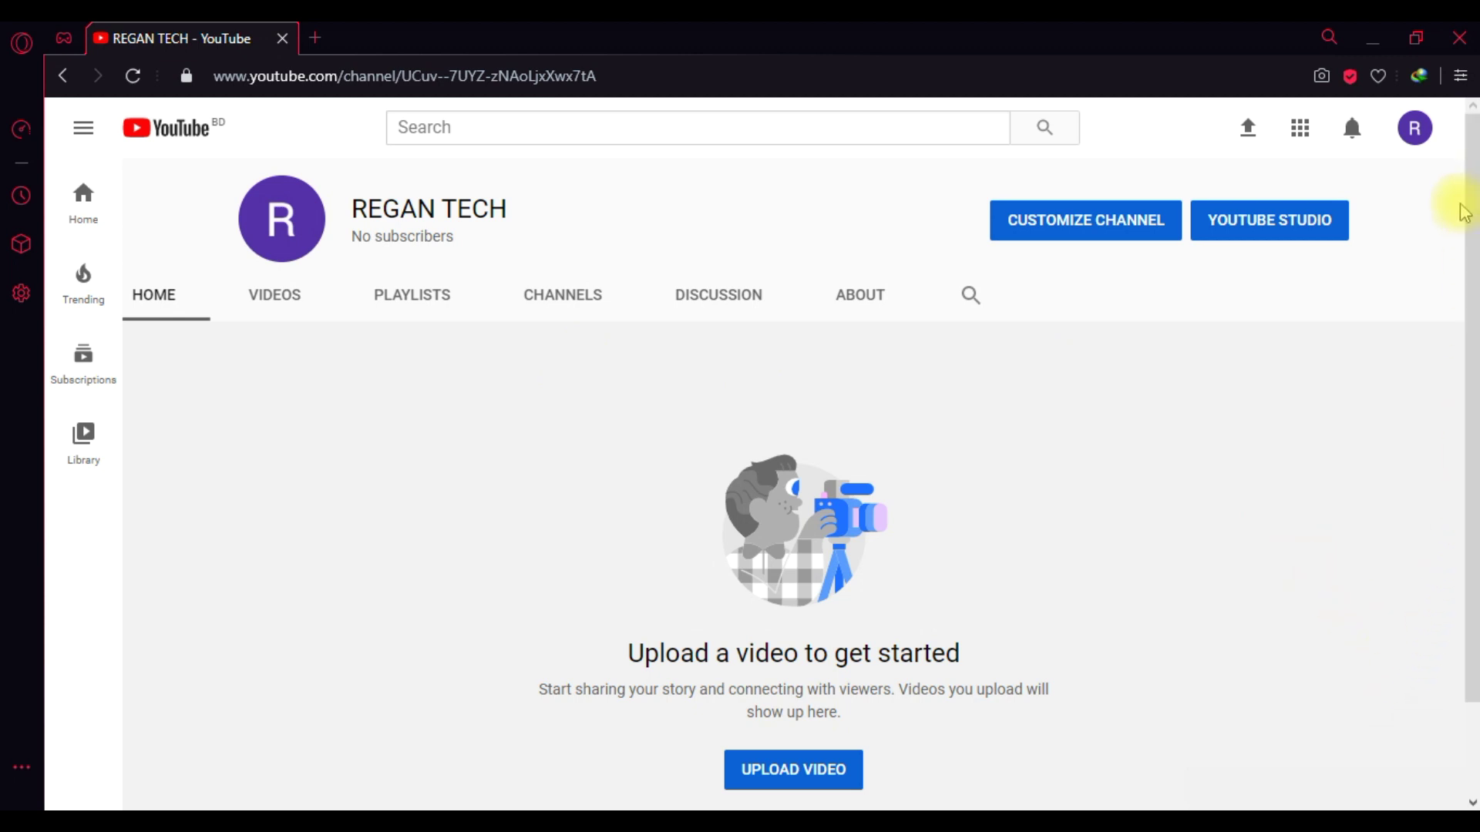
- Open YouTube Studio for REGAN TECH, dismiss the welcome tour, and open Settings
left_click(1416, 128)
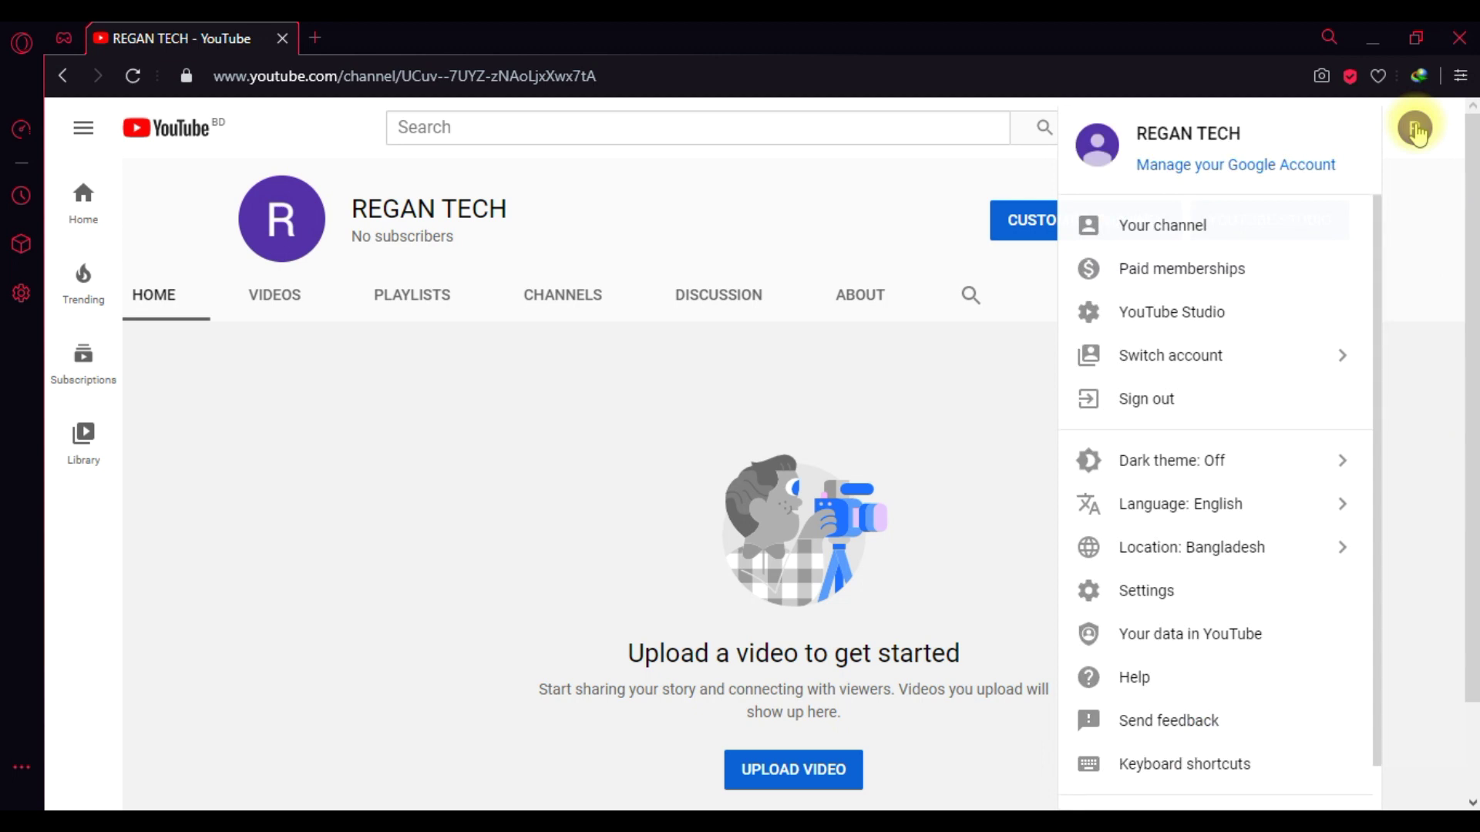
left_click(1179, 316)
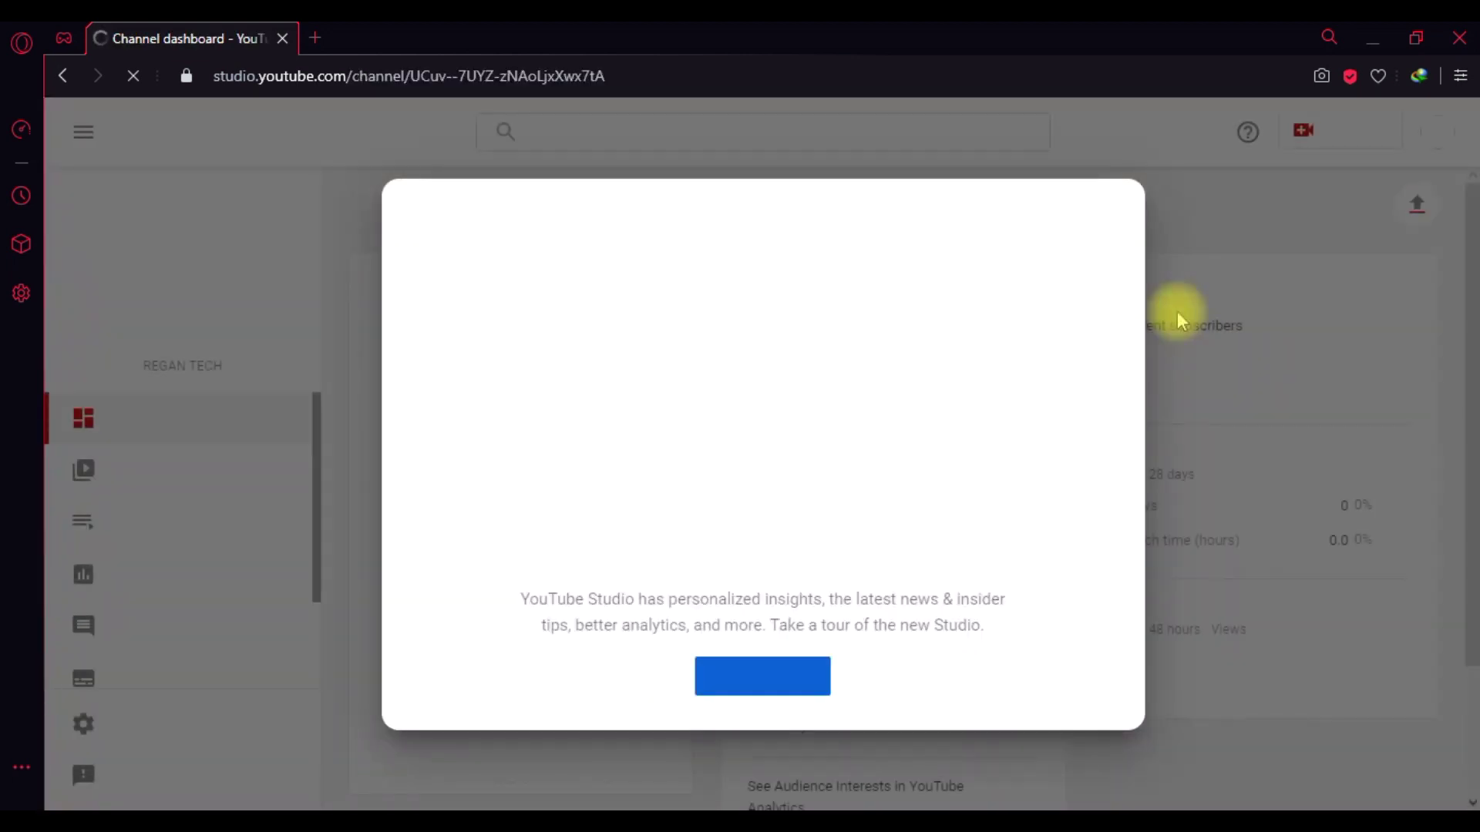
left_click(1195, 220)
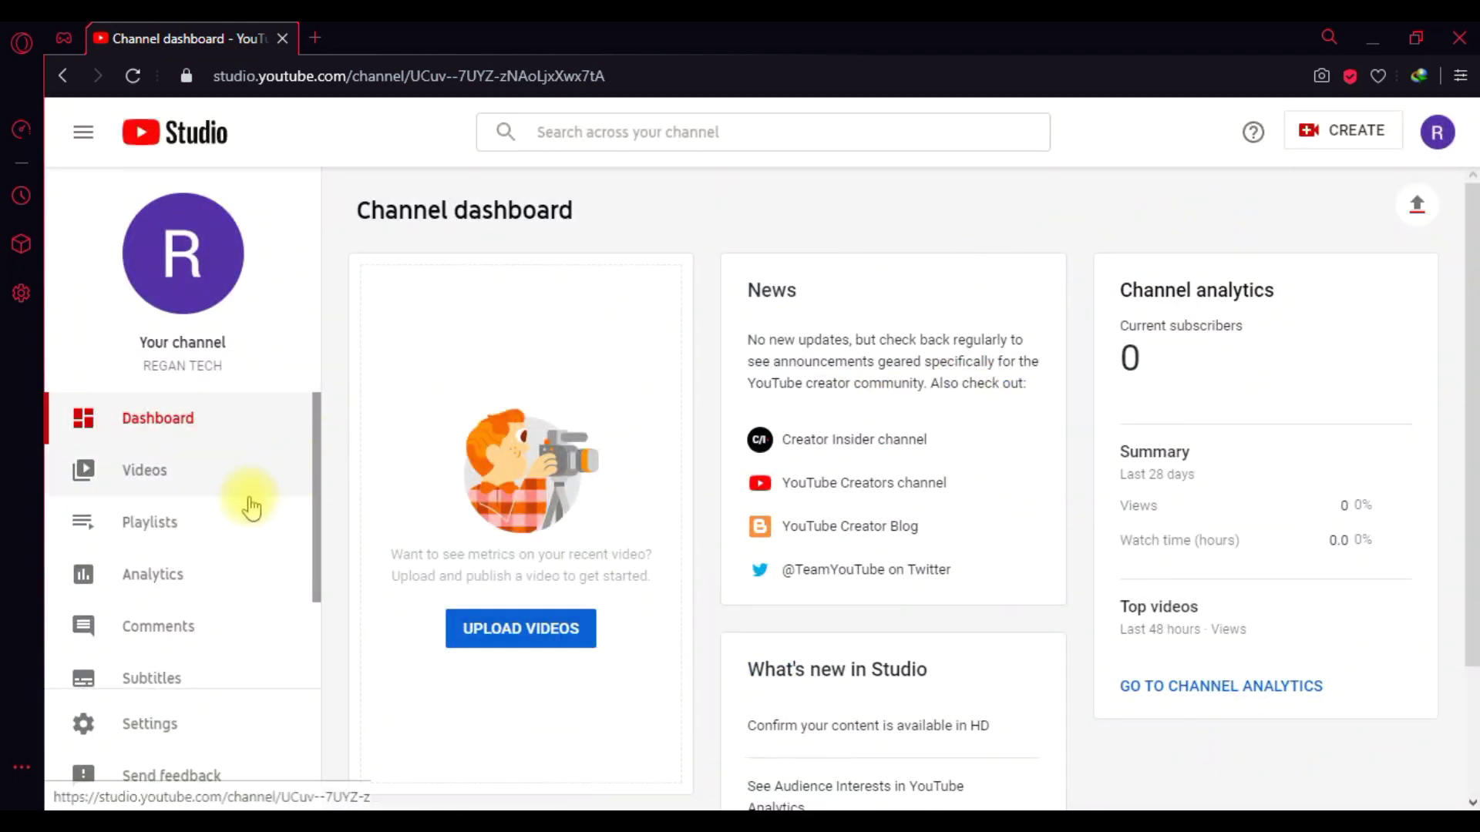
scroll(318, 489, "down", 2)
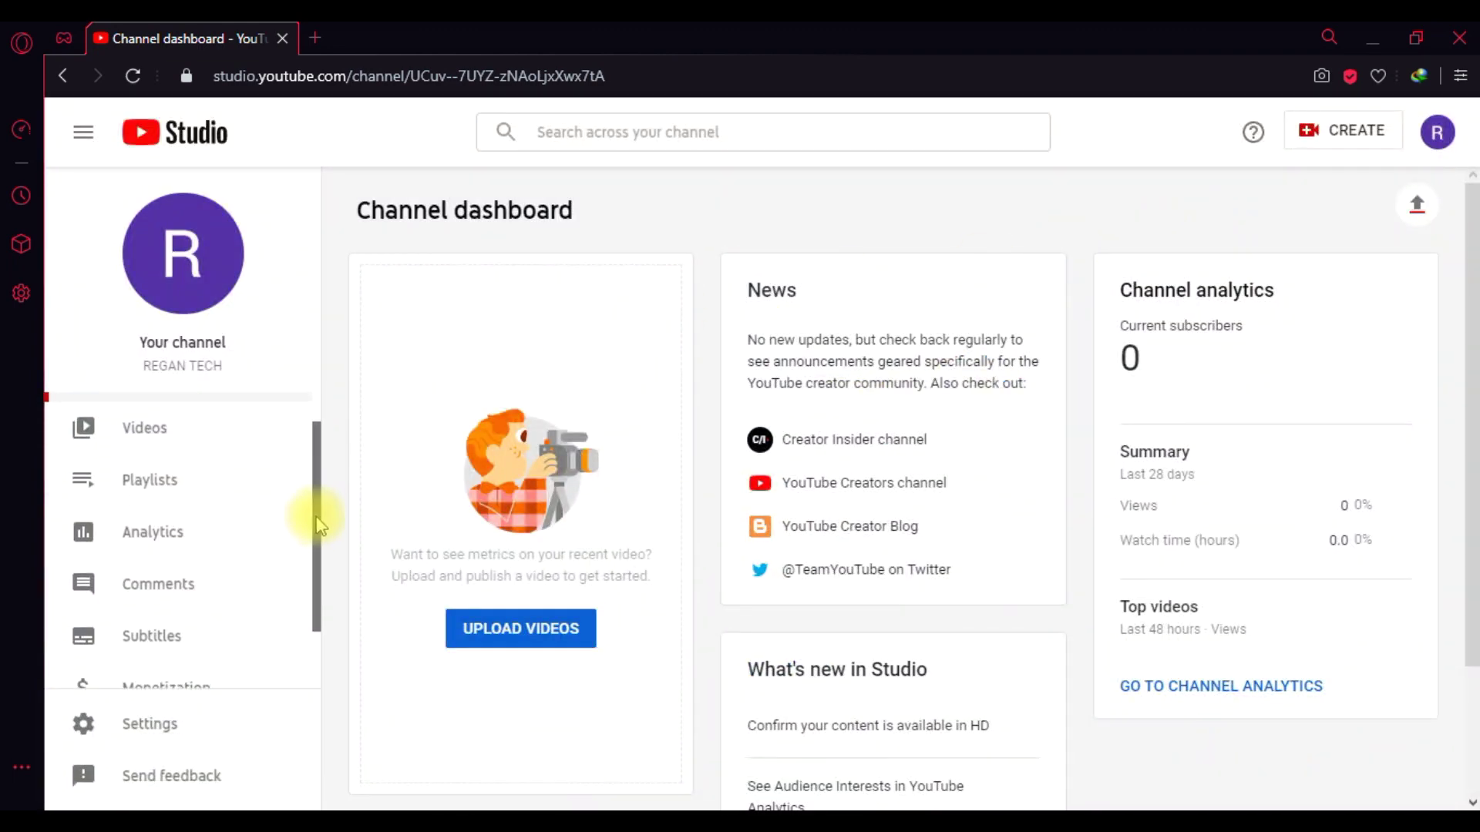
left_click(153, 726)
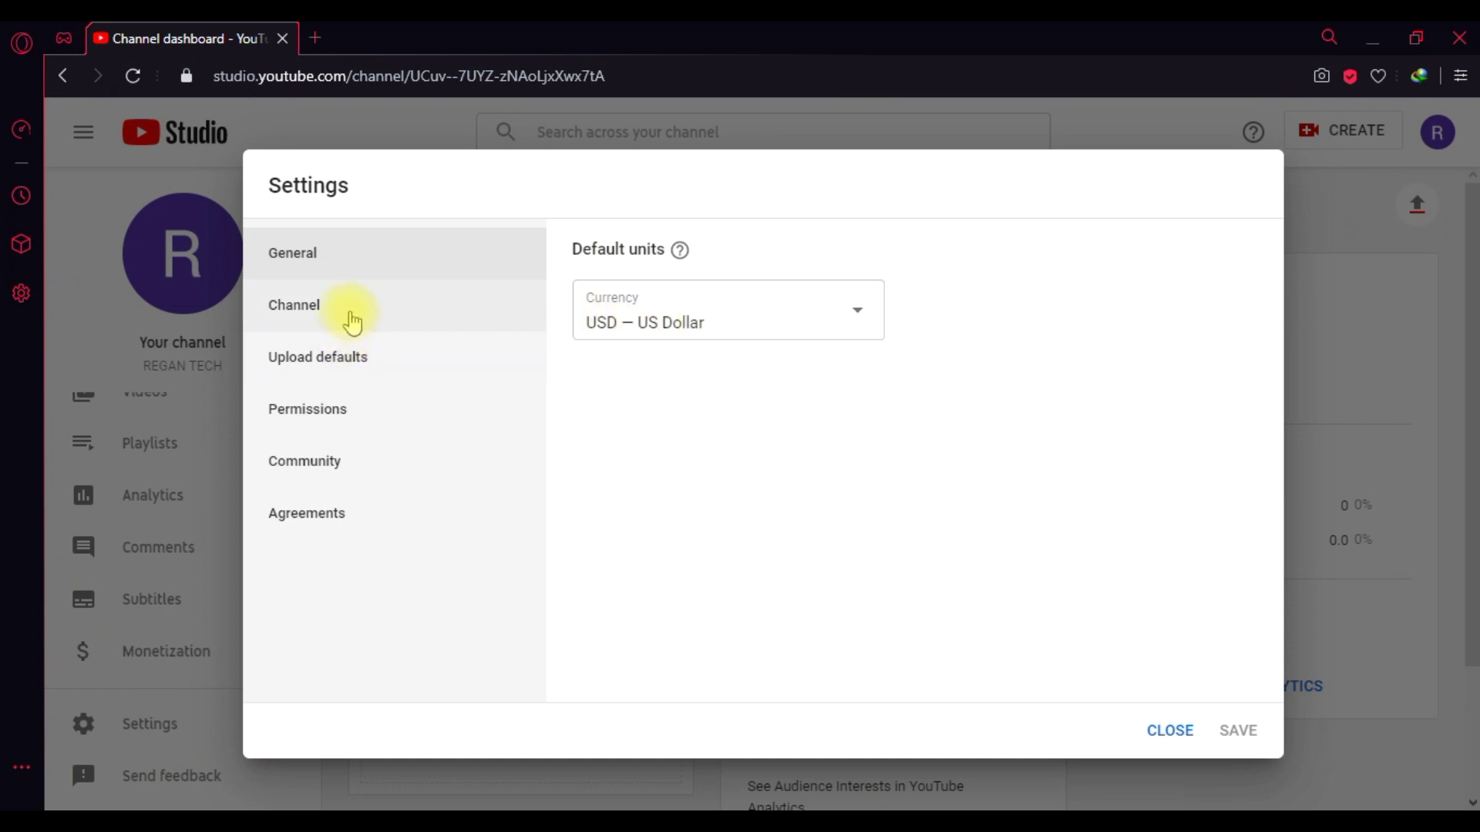
- Set the channel's country of residence to Bangladesh under Basic info
left_click(347, 312)
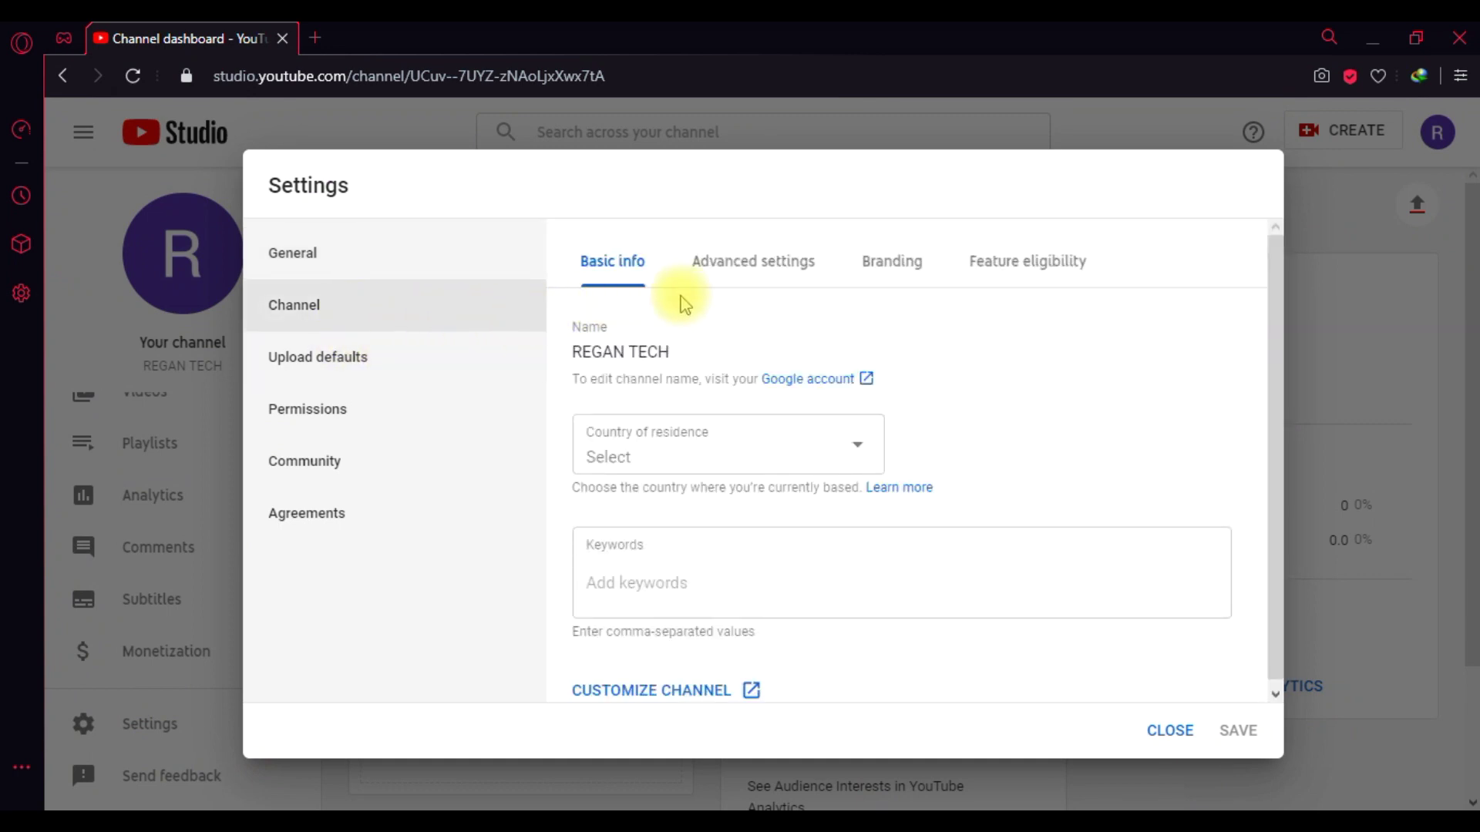
left_click(857, 455)
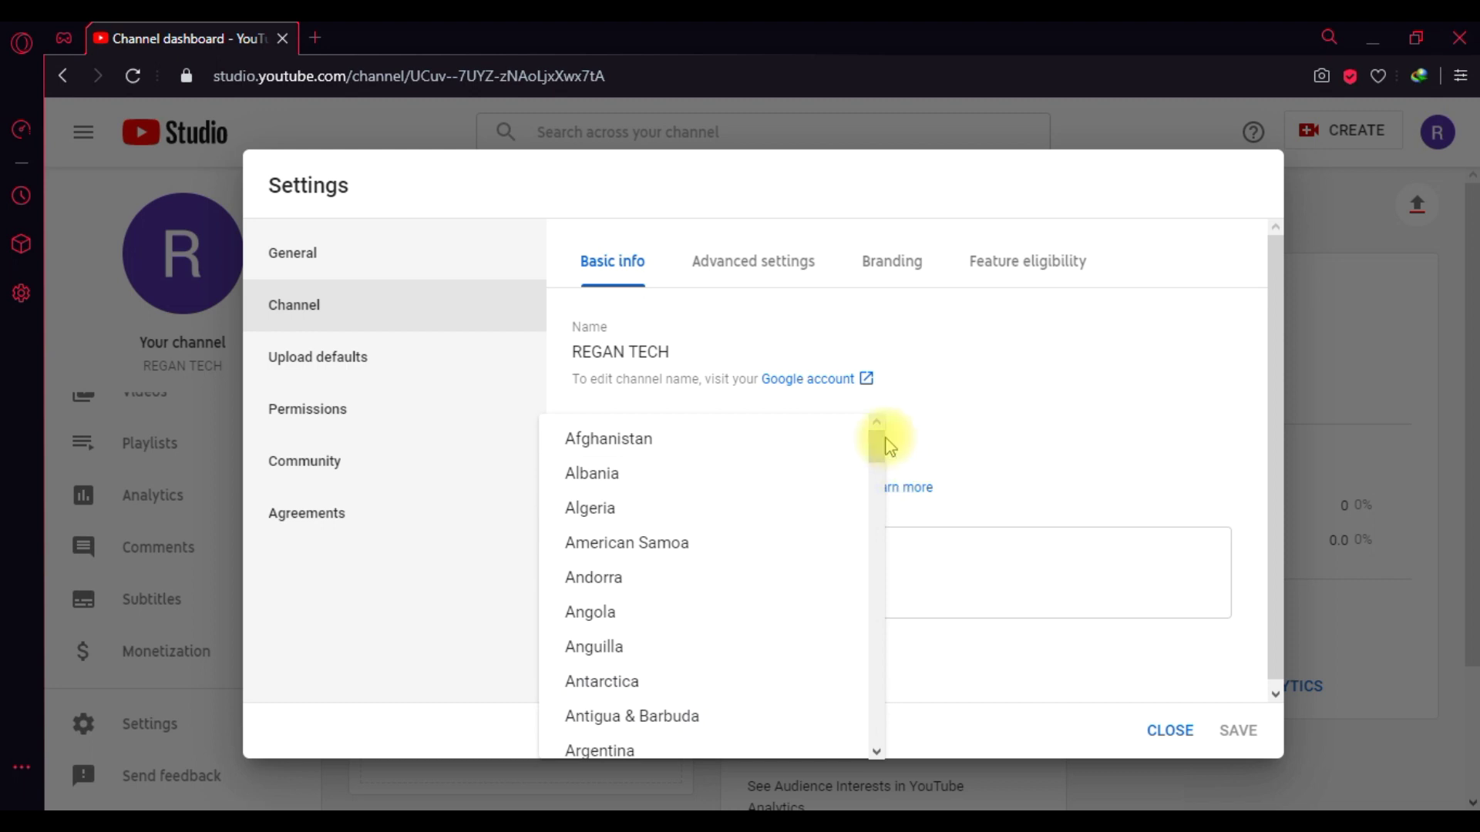
left_click_drag(878, 440, 873, 459)
left_click(627, 512)
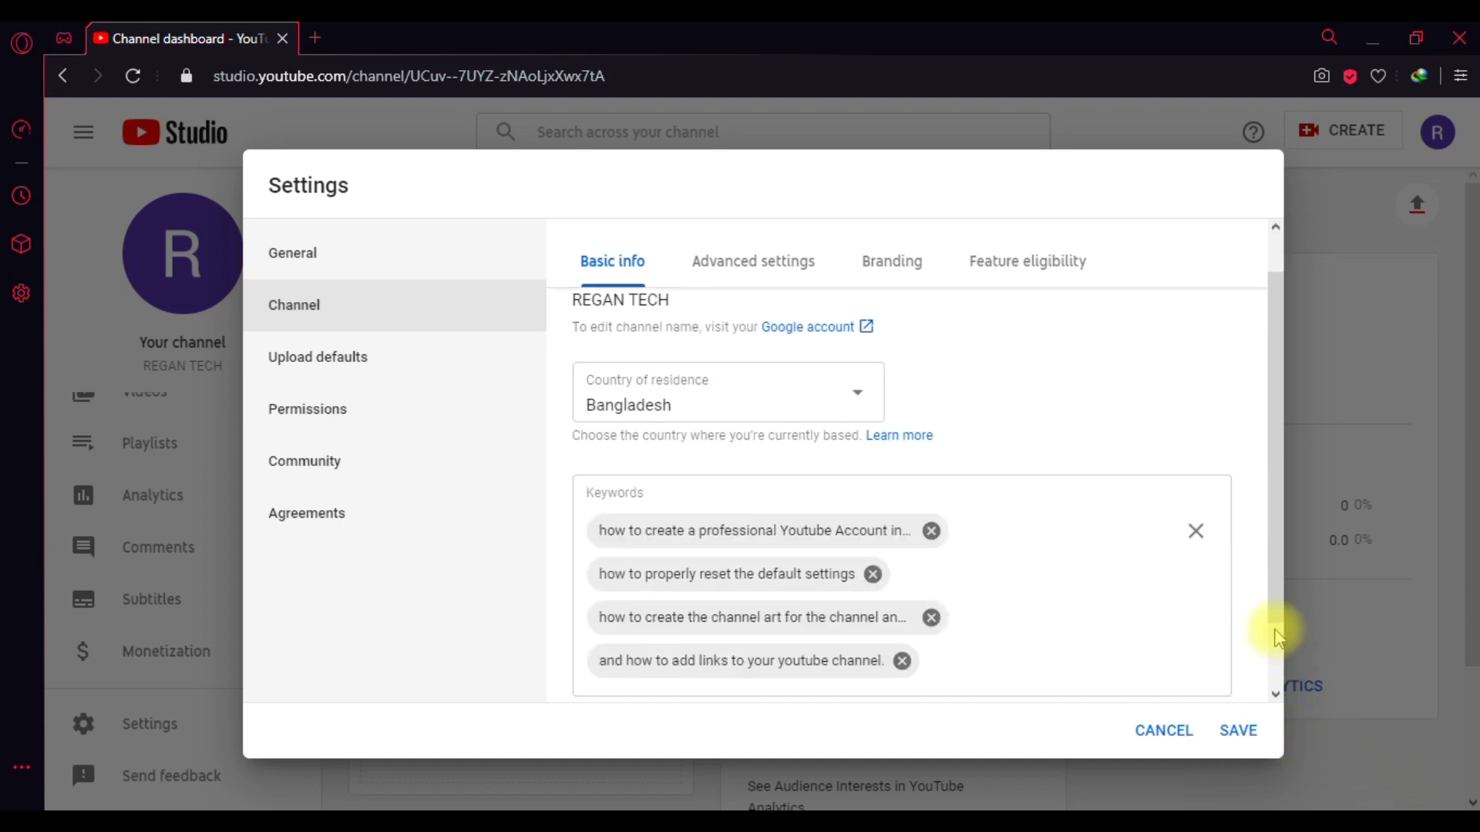
- Switch to the Channel section's Advanced settings tab
left_click_drag(1273, 524, 1281, 553)
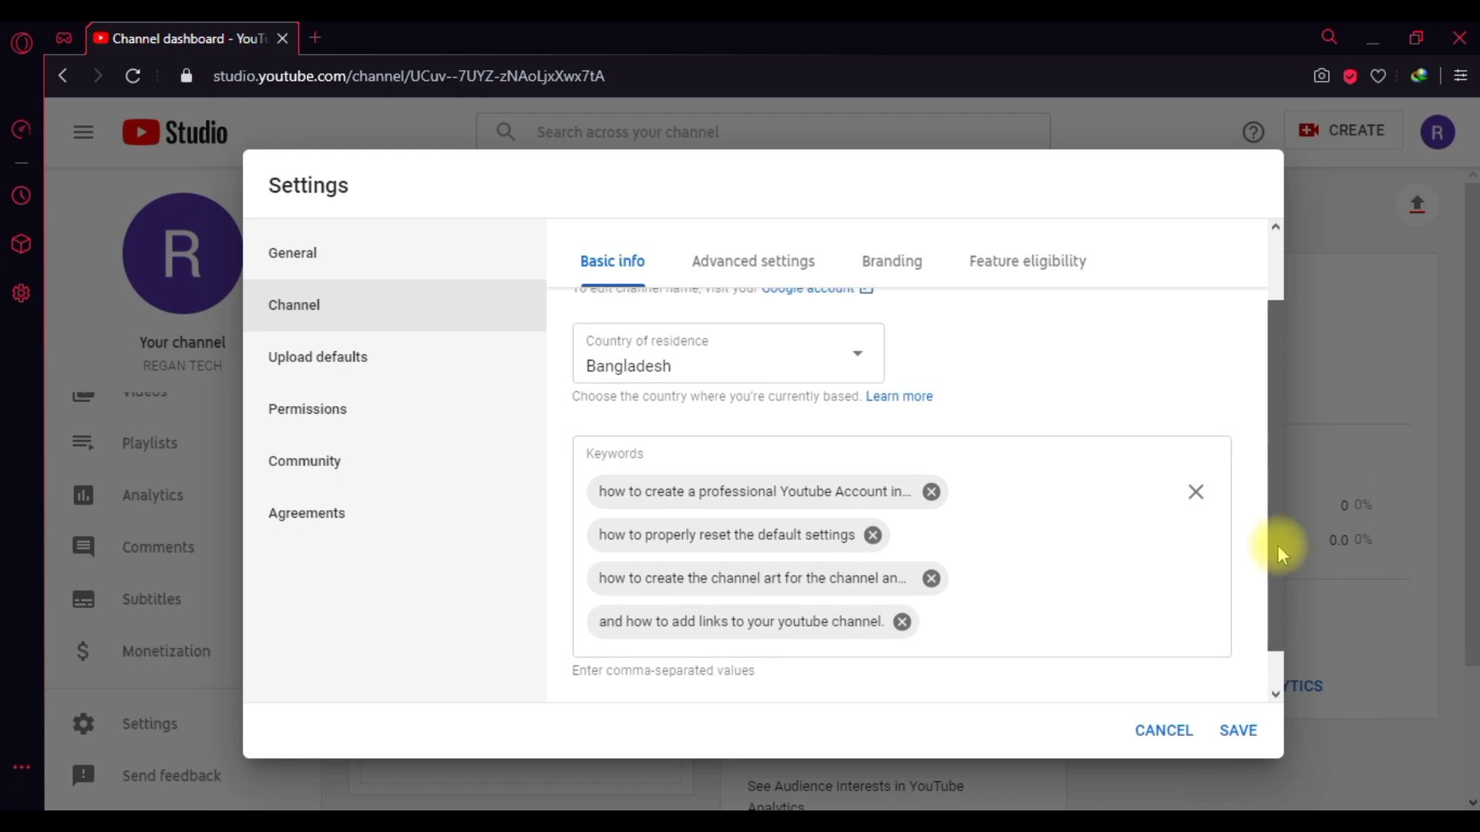
left_click_drag(1281, 553, 1283, 616)
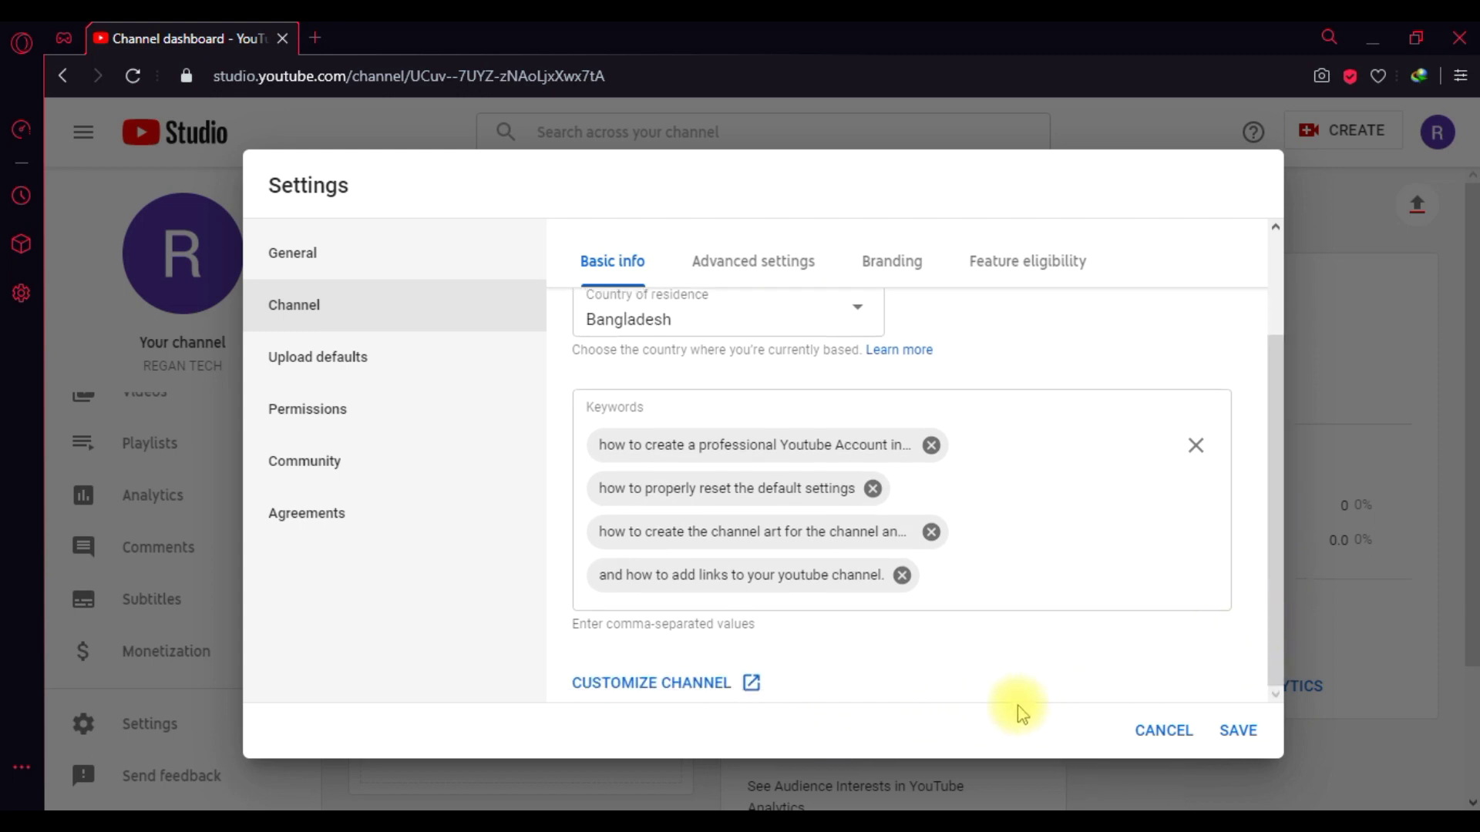
left_click(779, 273)
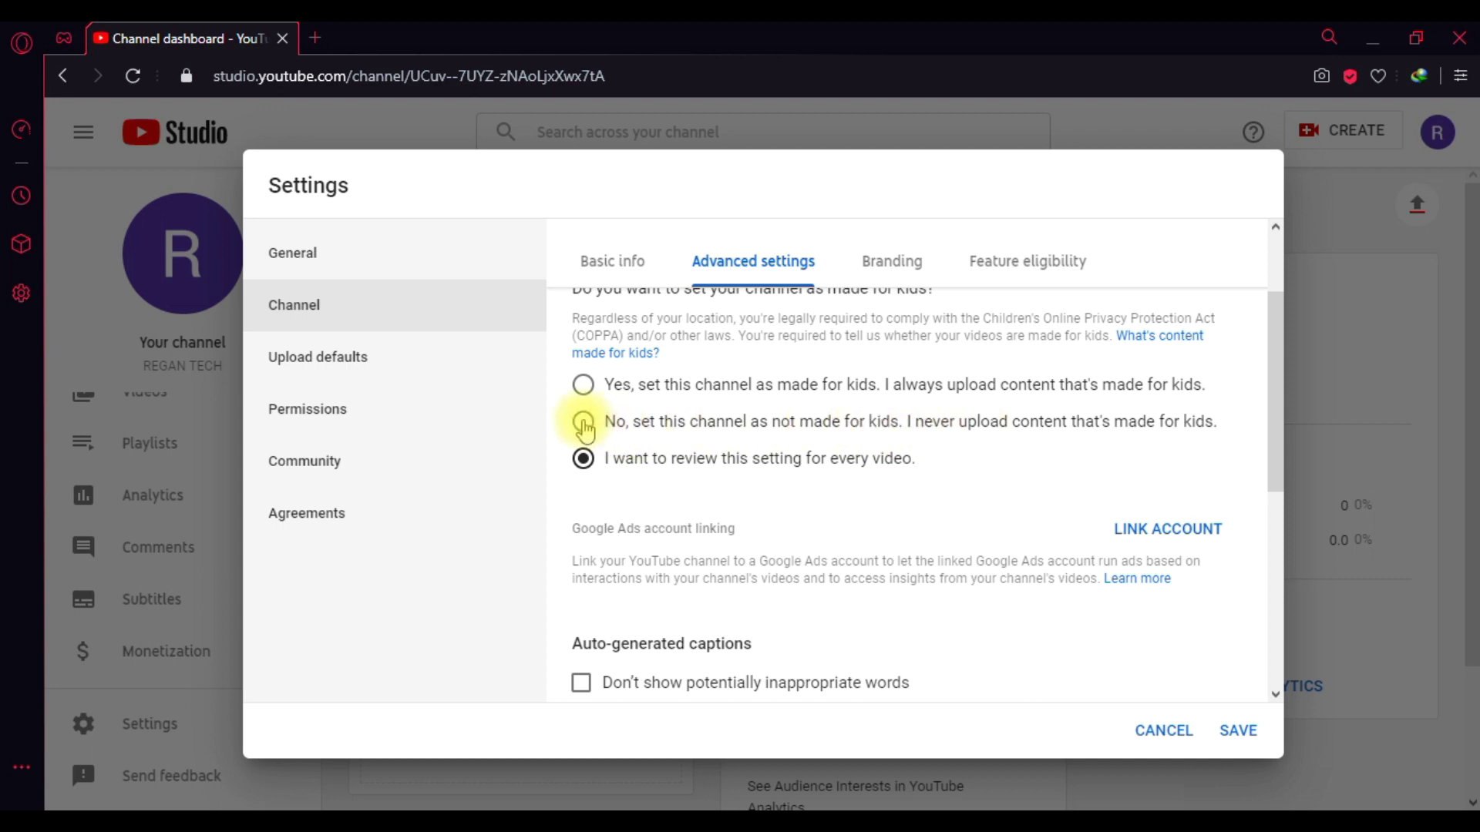
- Mark the channel as not made for kids, view Branding, and open a new browser tab
left_click(584, 422)
left_click_drag(1273, 426, 1236, 629)
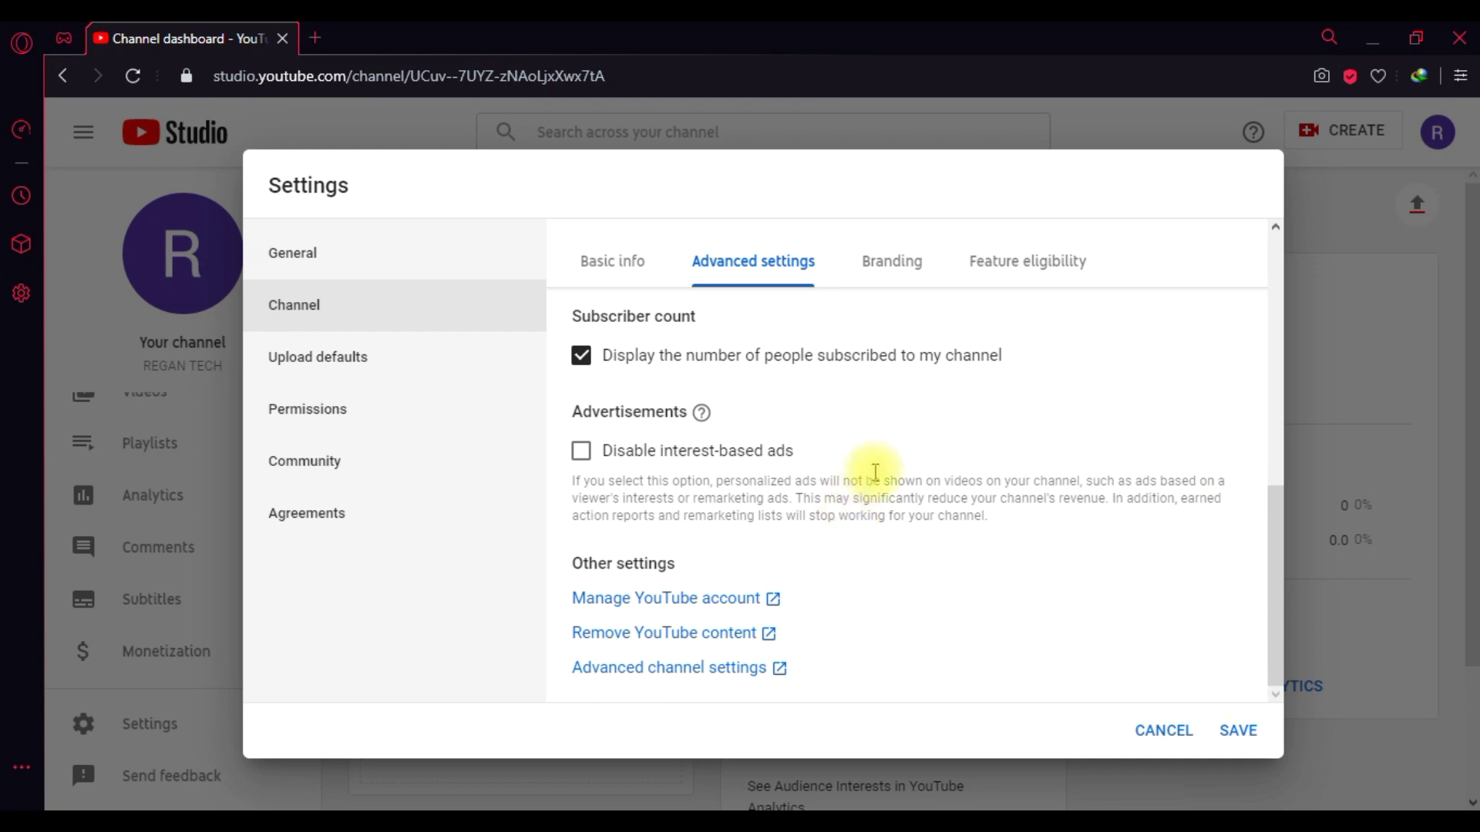
left_click(891, 265)
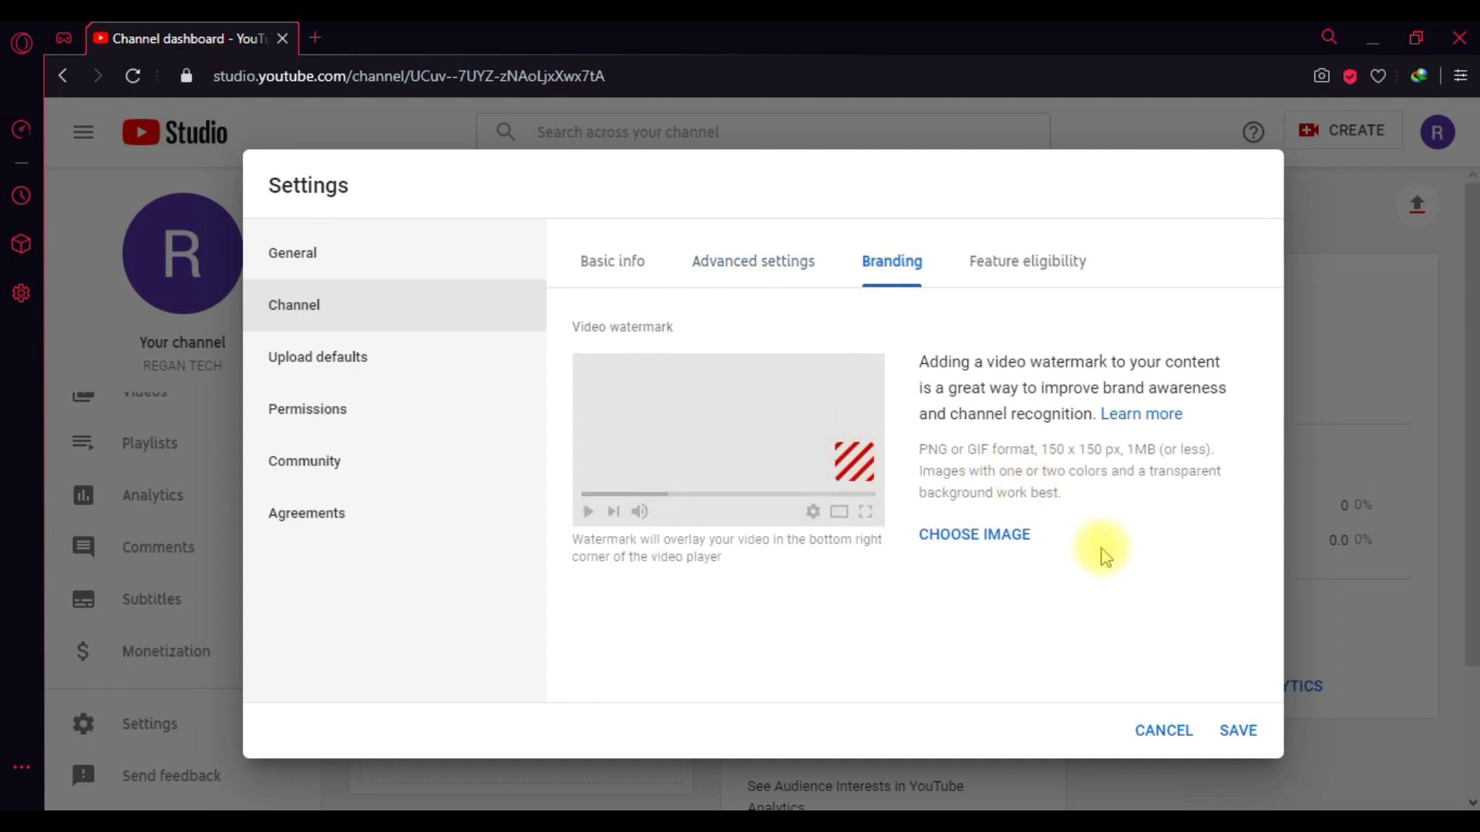
left_click(316, 40)
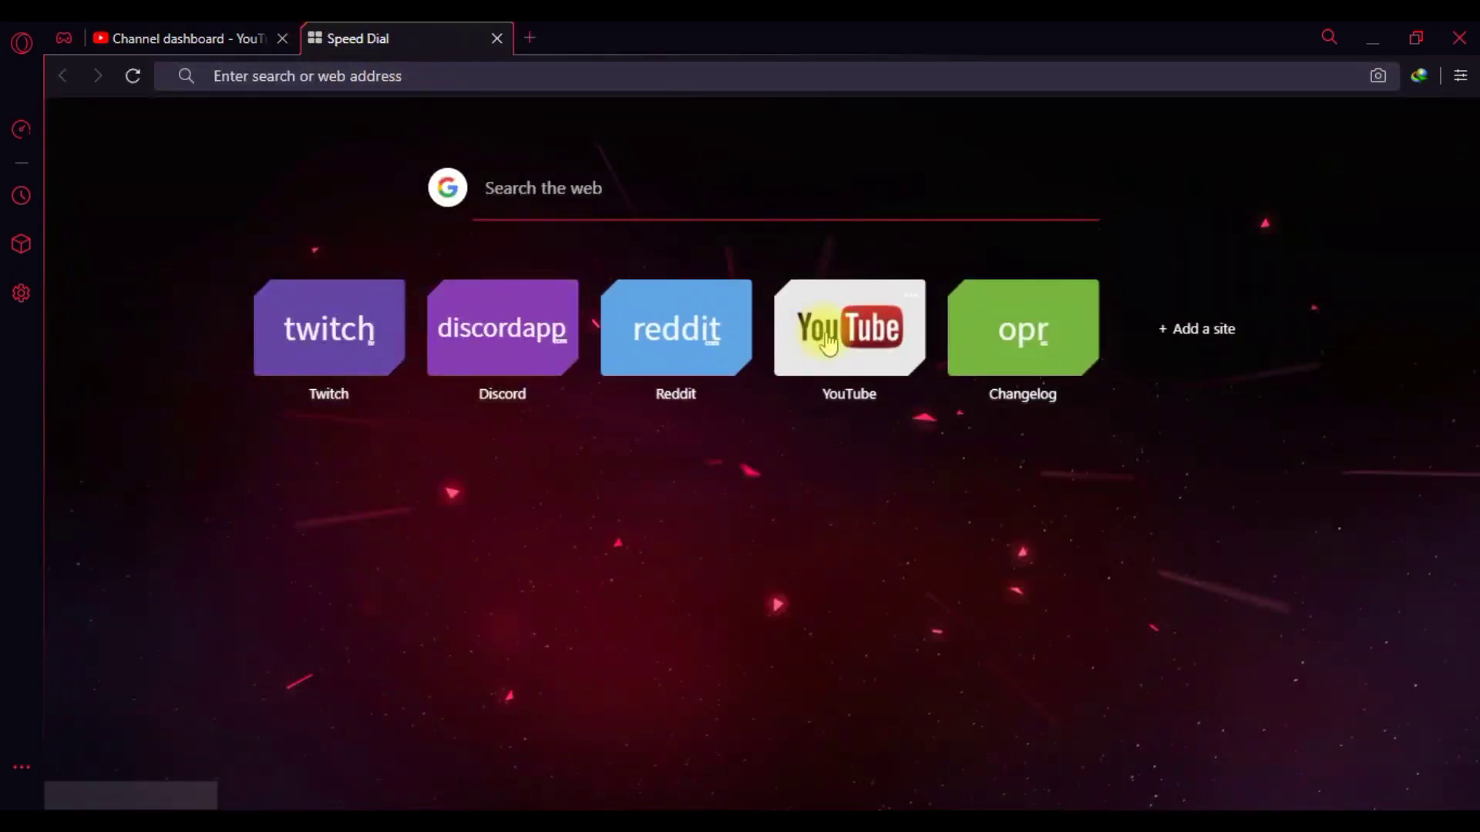
- Go to YouTube from speed dial and open the REGAN TECH channel page
left_click(854, 327)
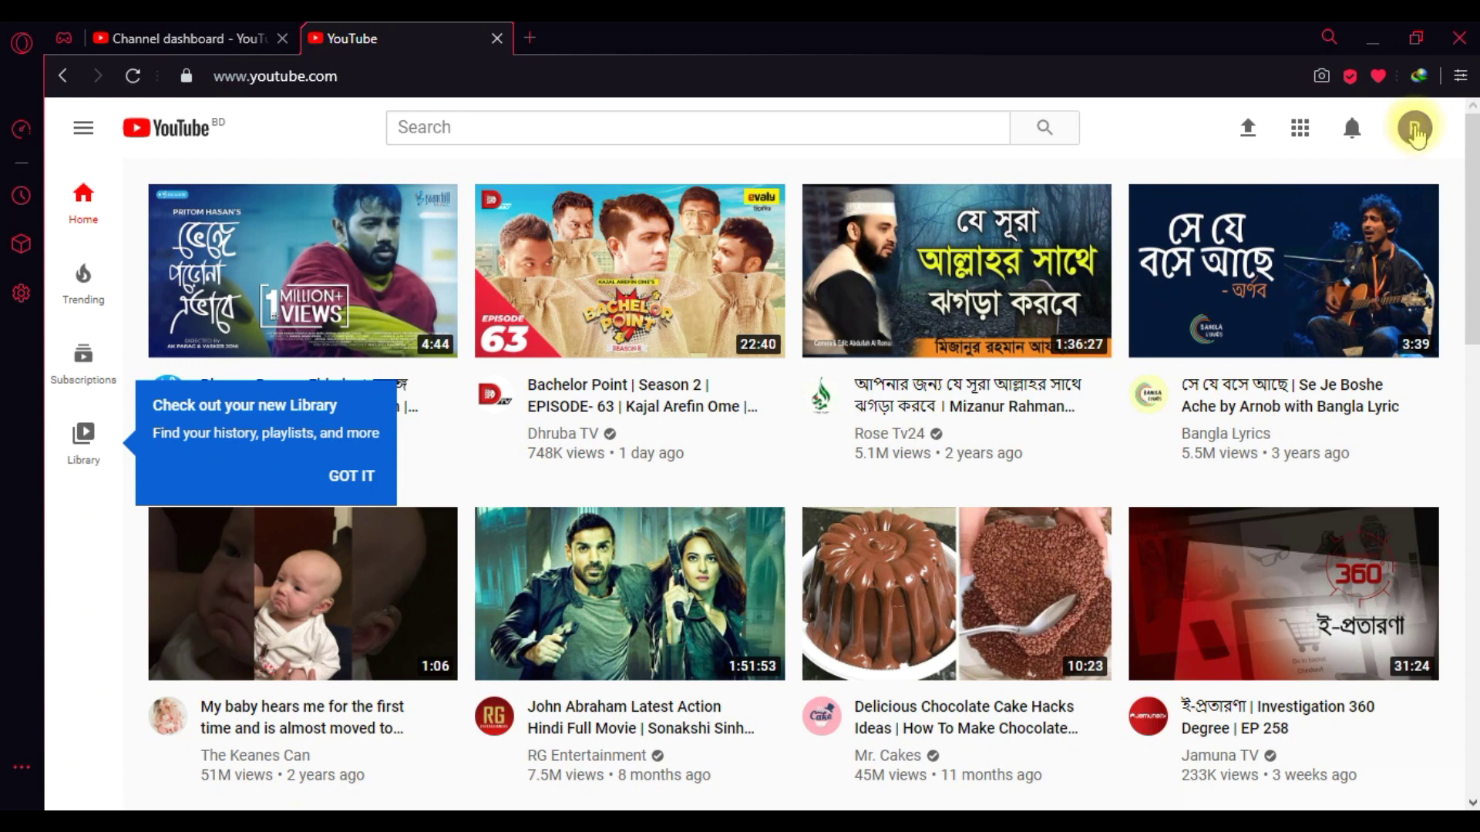
left_click(1415, 129)
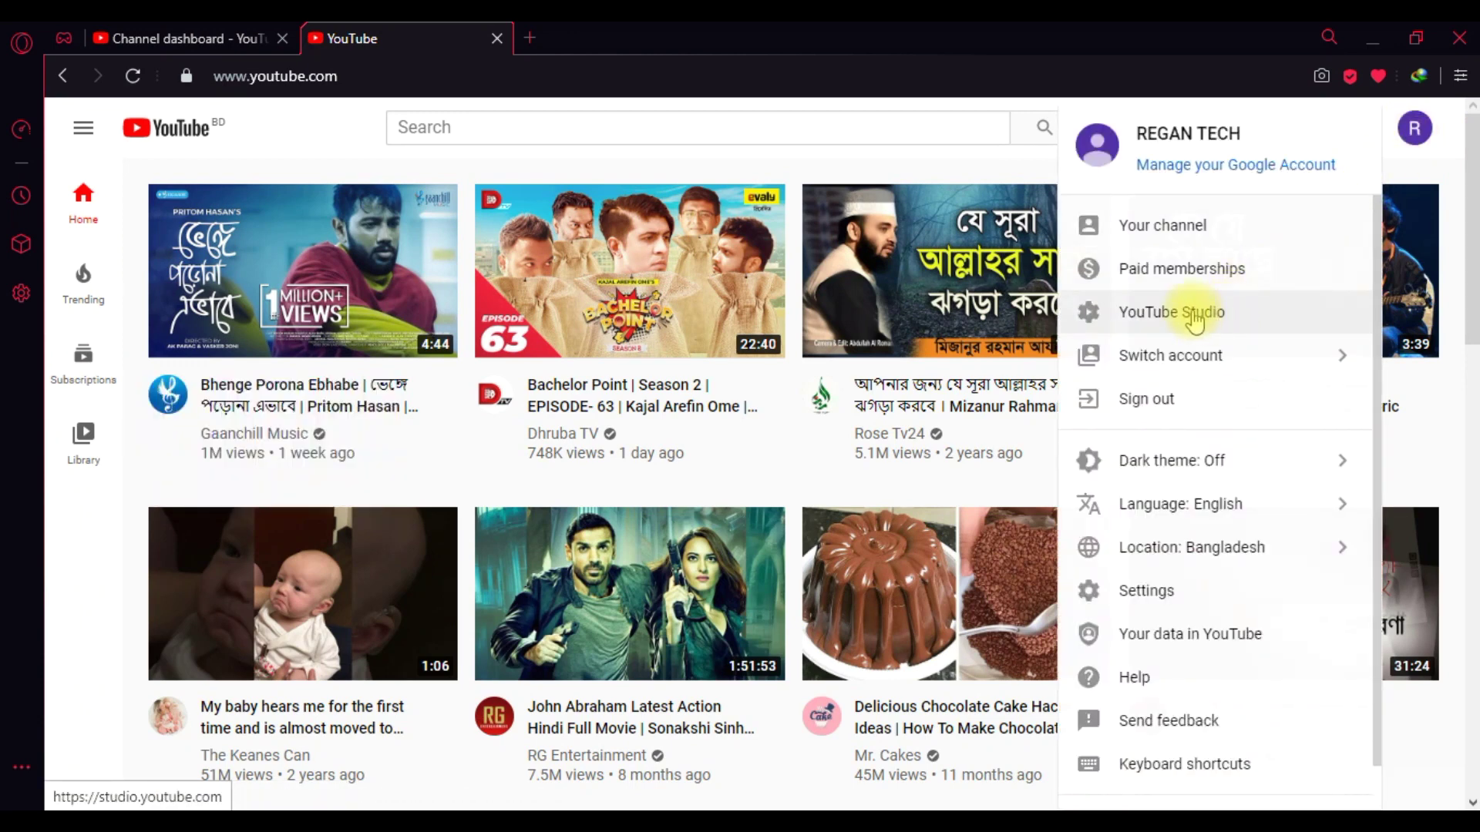
left_click(1181, 230)
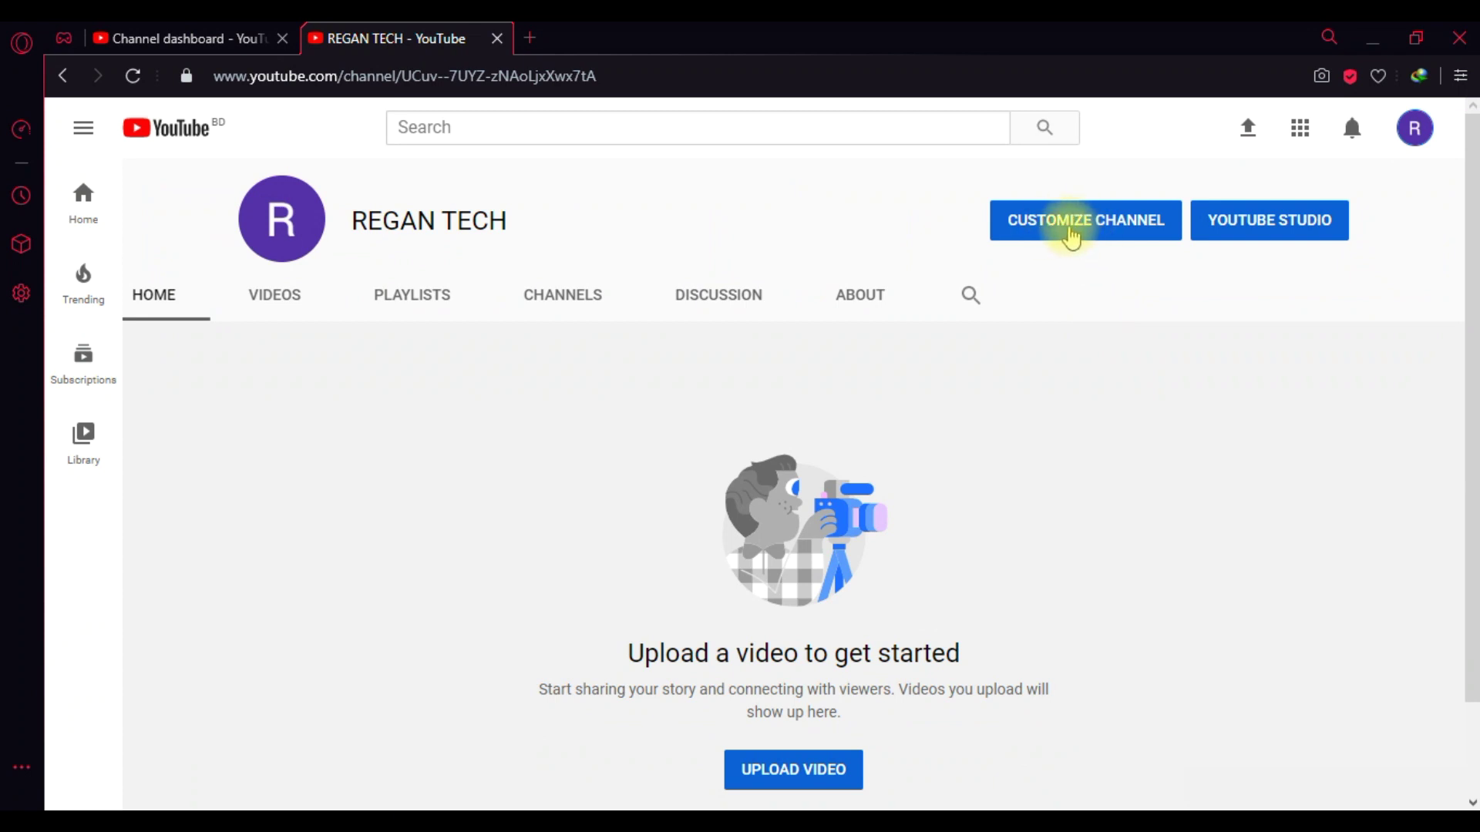
- Open Customize Channel, check the Studio tab, then return to the REGAN TECH channel tab
left_click(1085, 230)
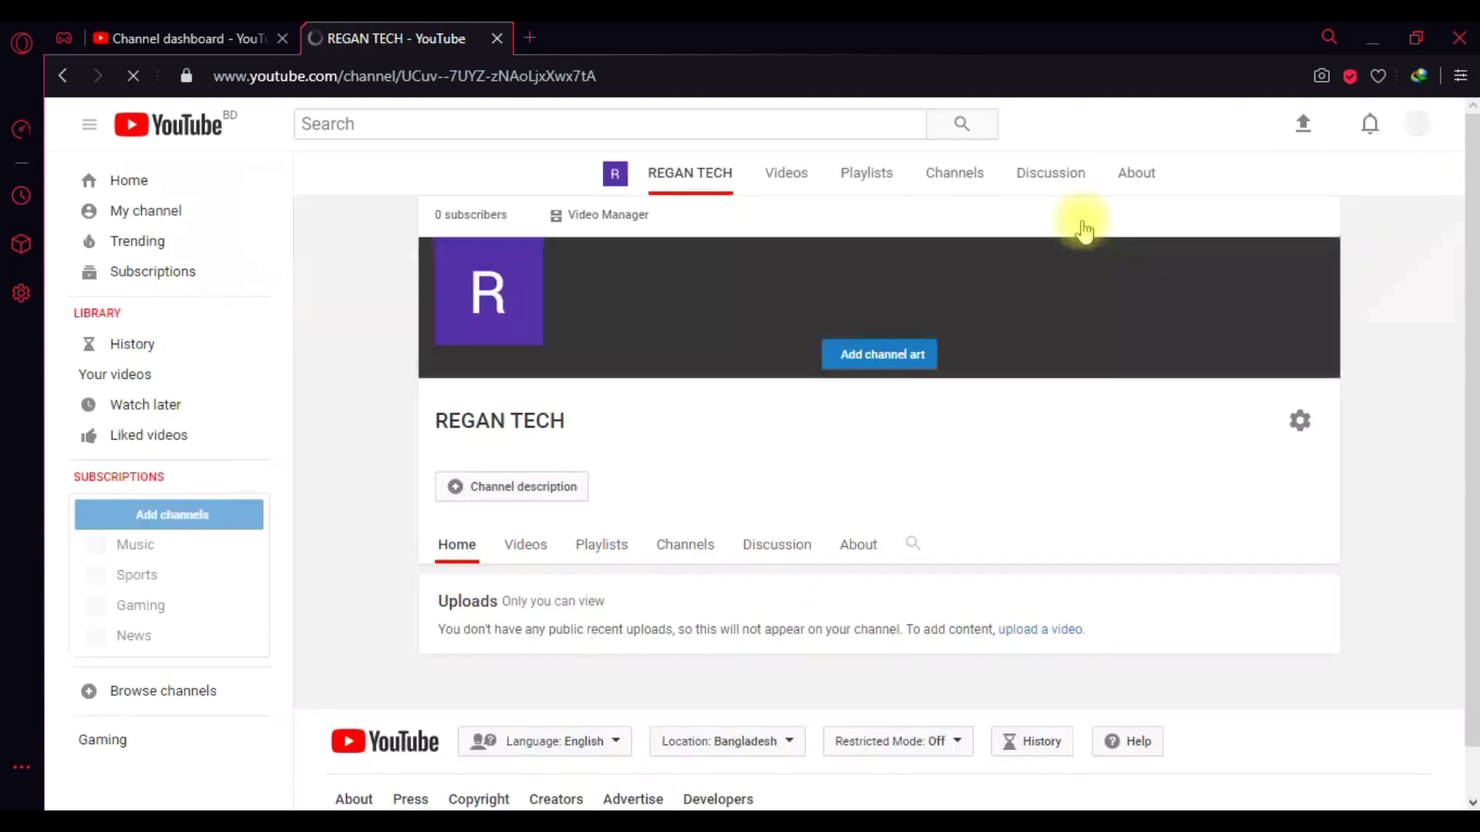
mouse_move(1119, 272)
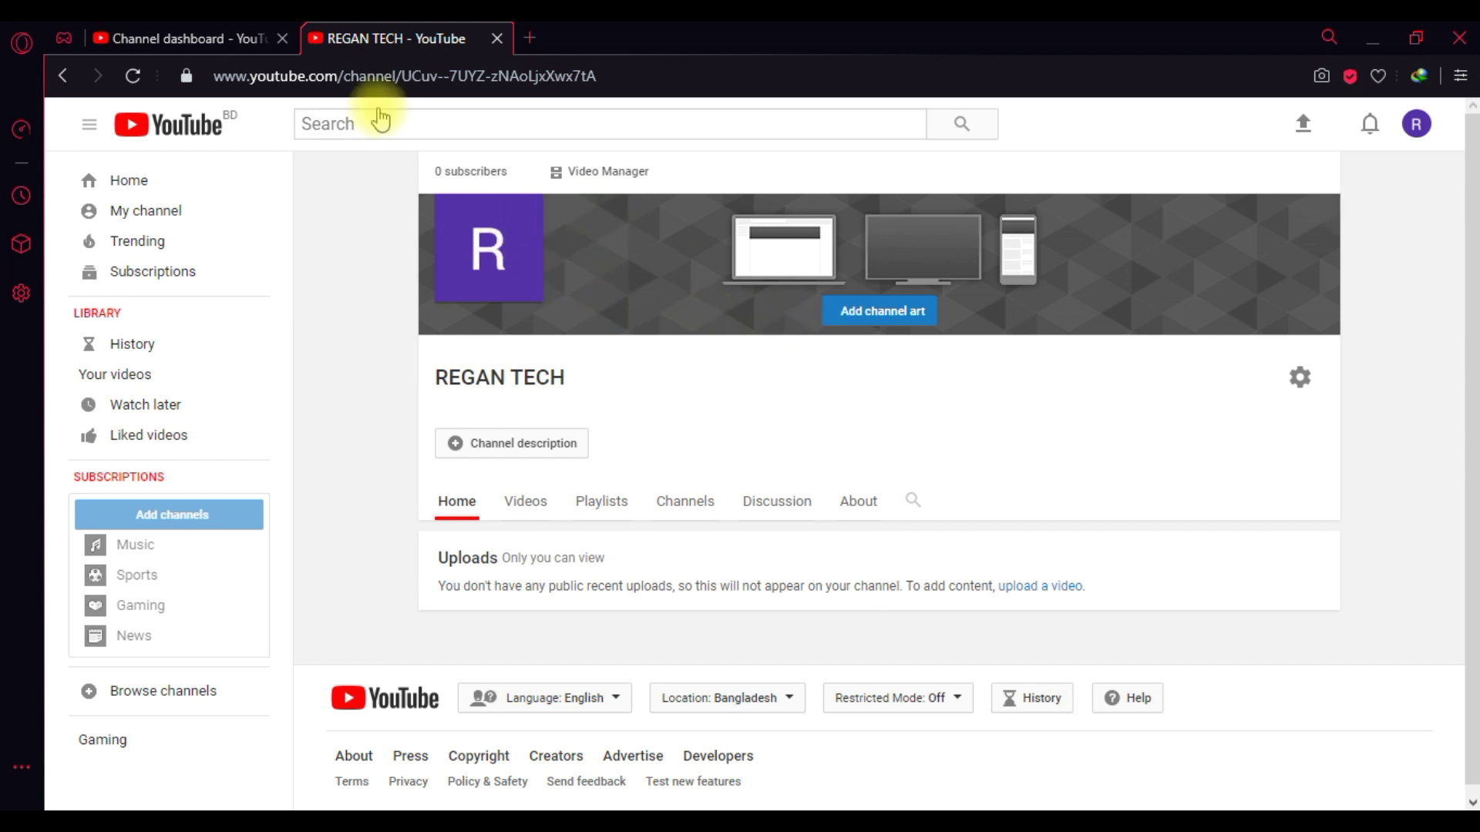
left_click(247, 39)
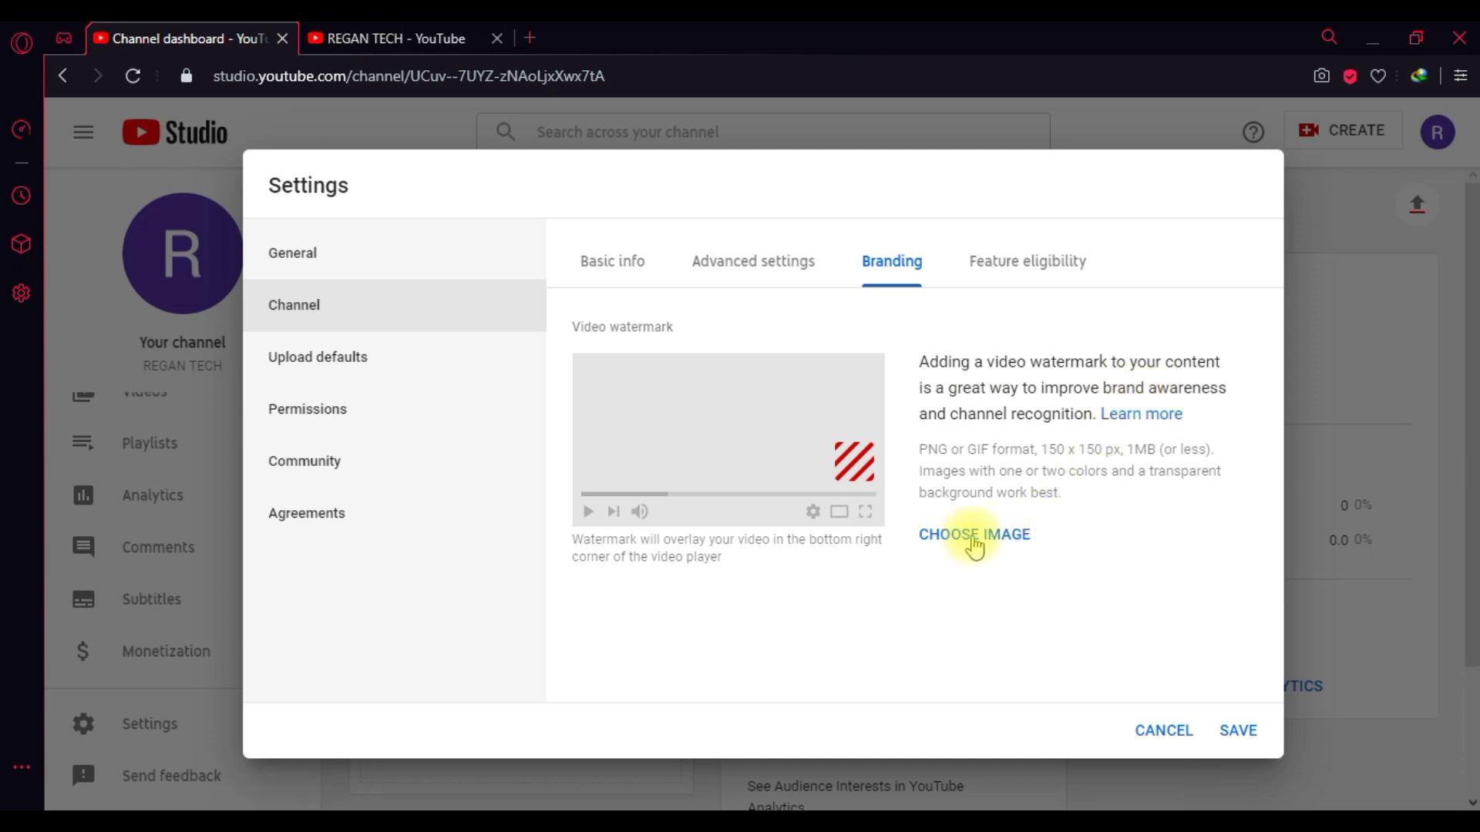
left_click(429, 46)
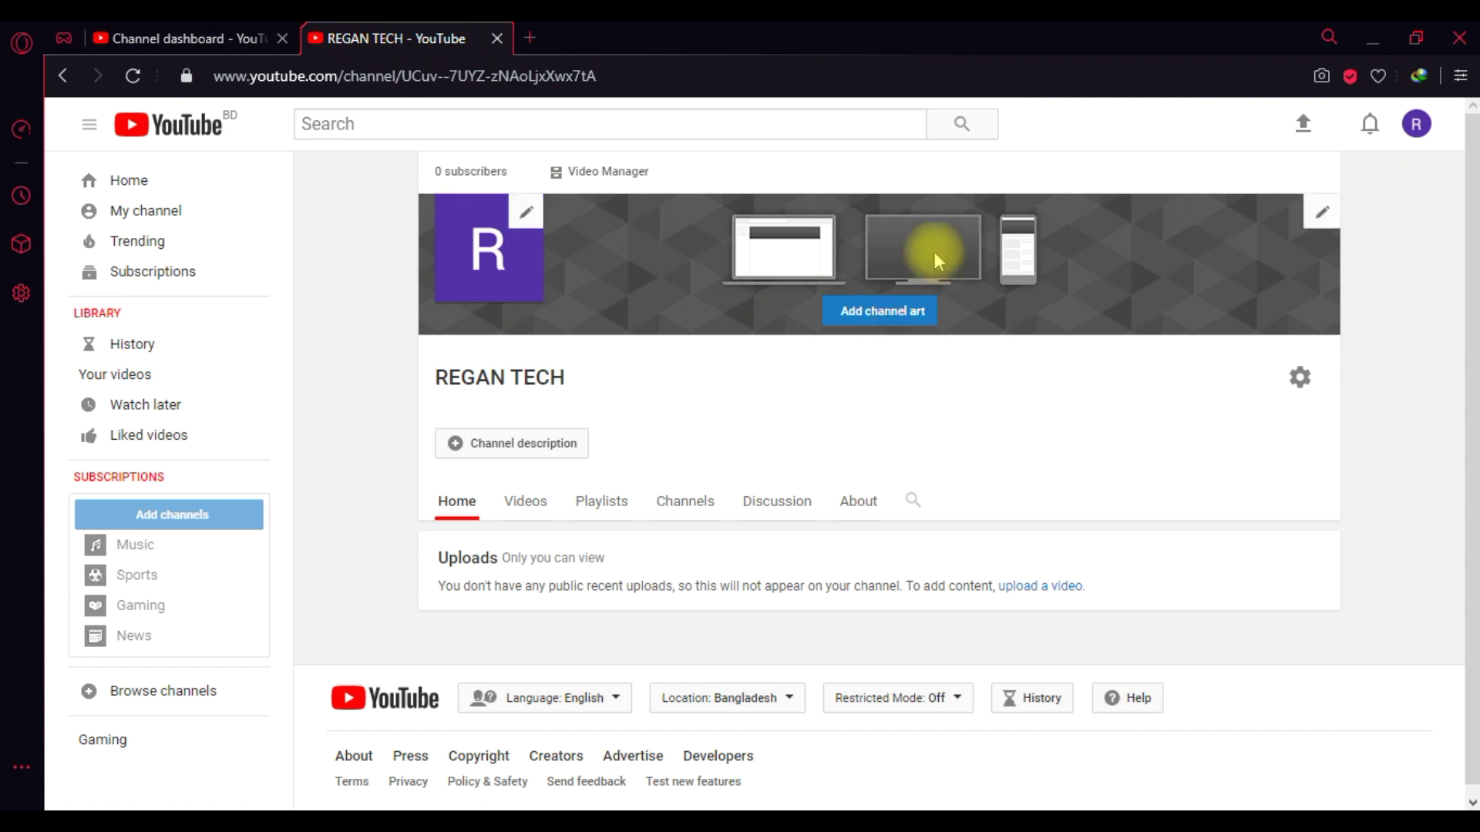
- Upload 'Regan tech Youtube Channel Art.png' from the computer as channel art
left_click(887, 323)
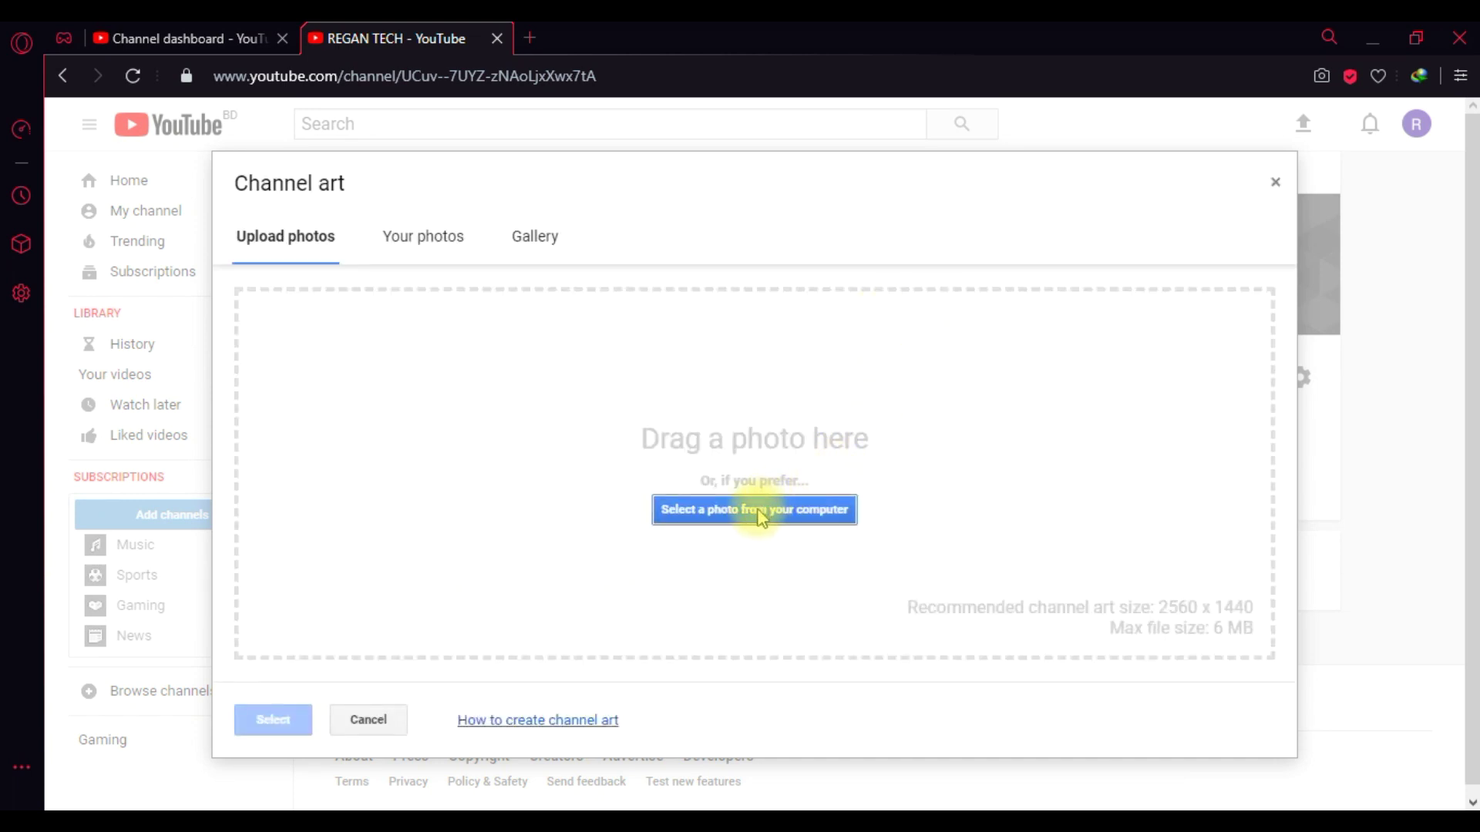
left_click(757, 511)
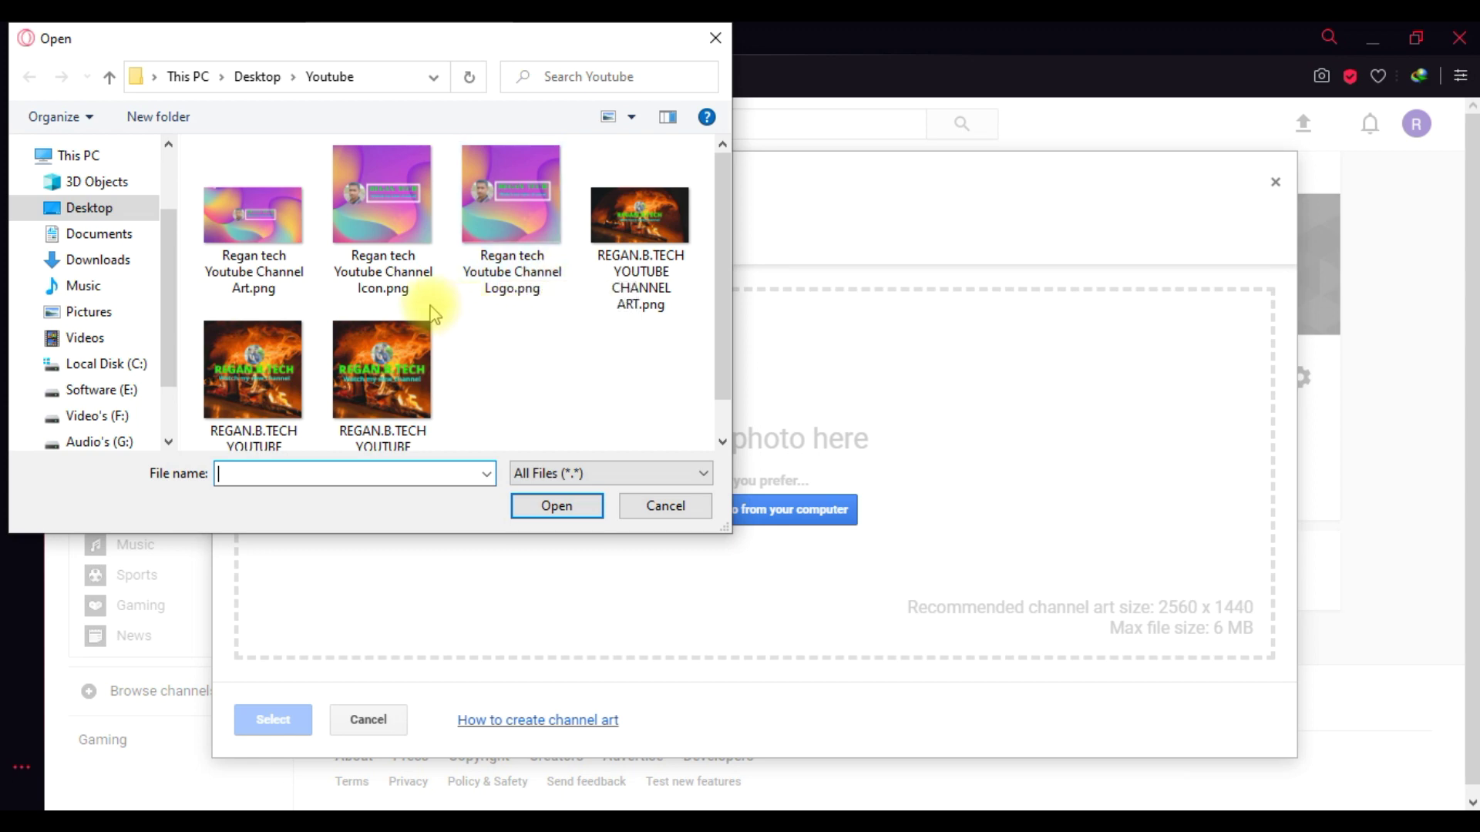
mouse_move(259, 286)
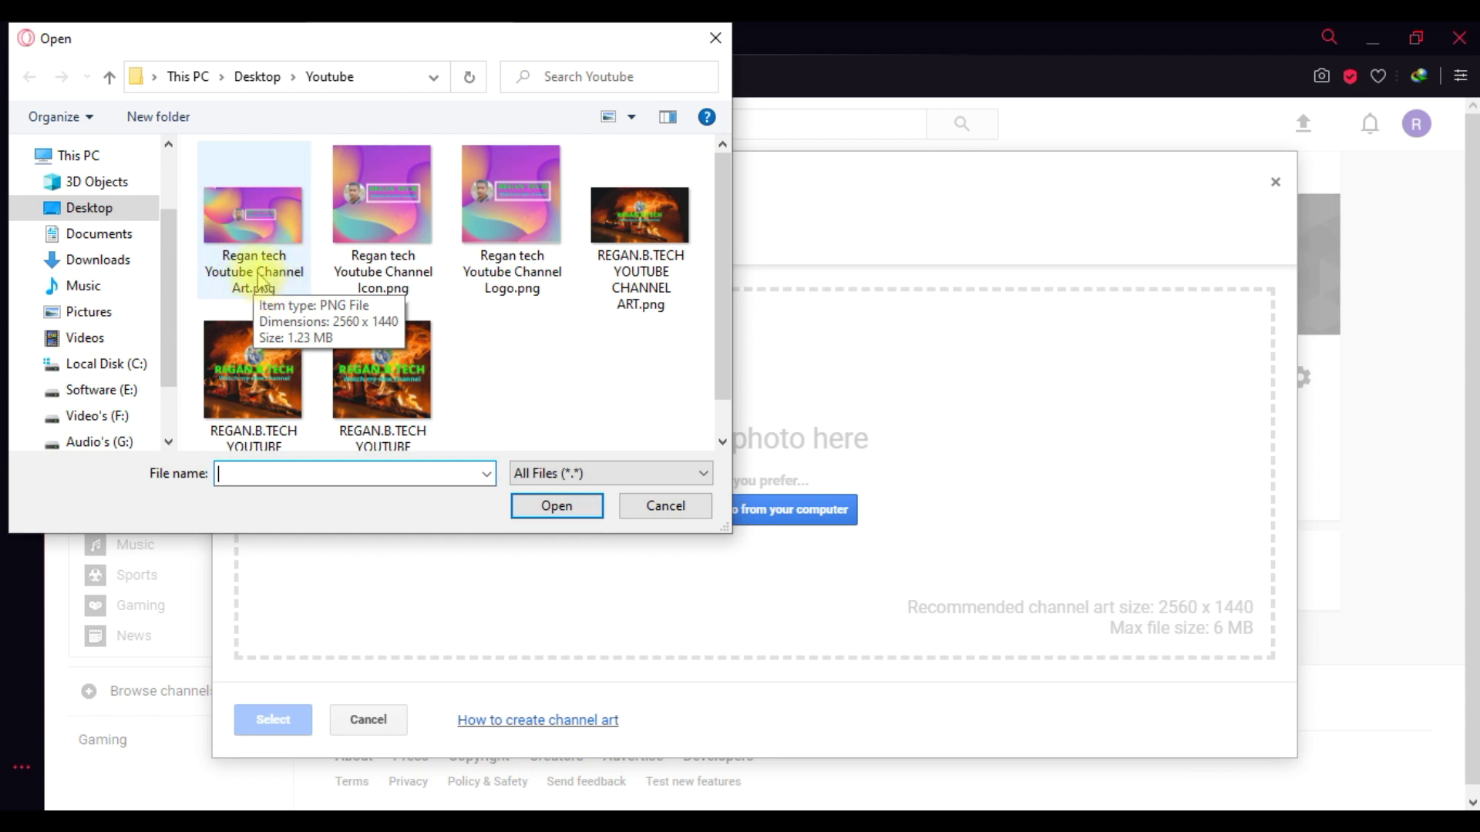
left_click(248, 228)
left_click(556, 504)
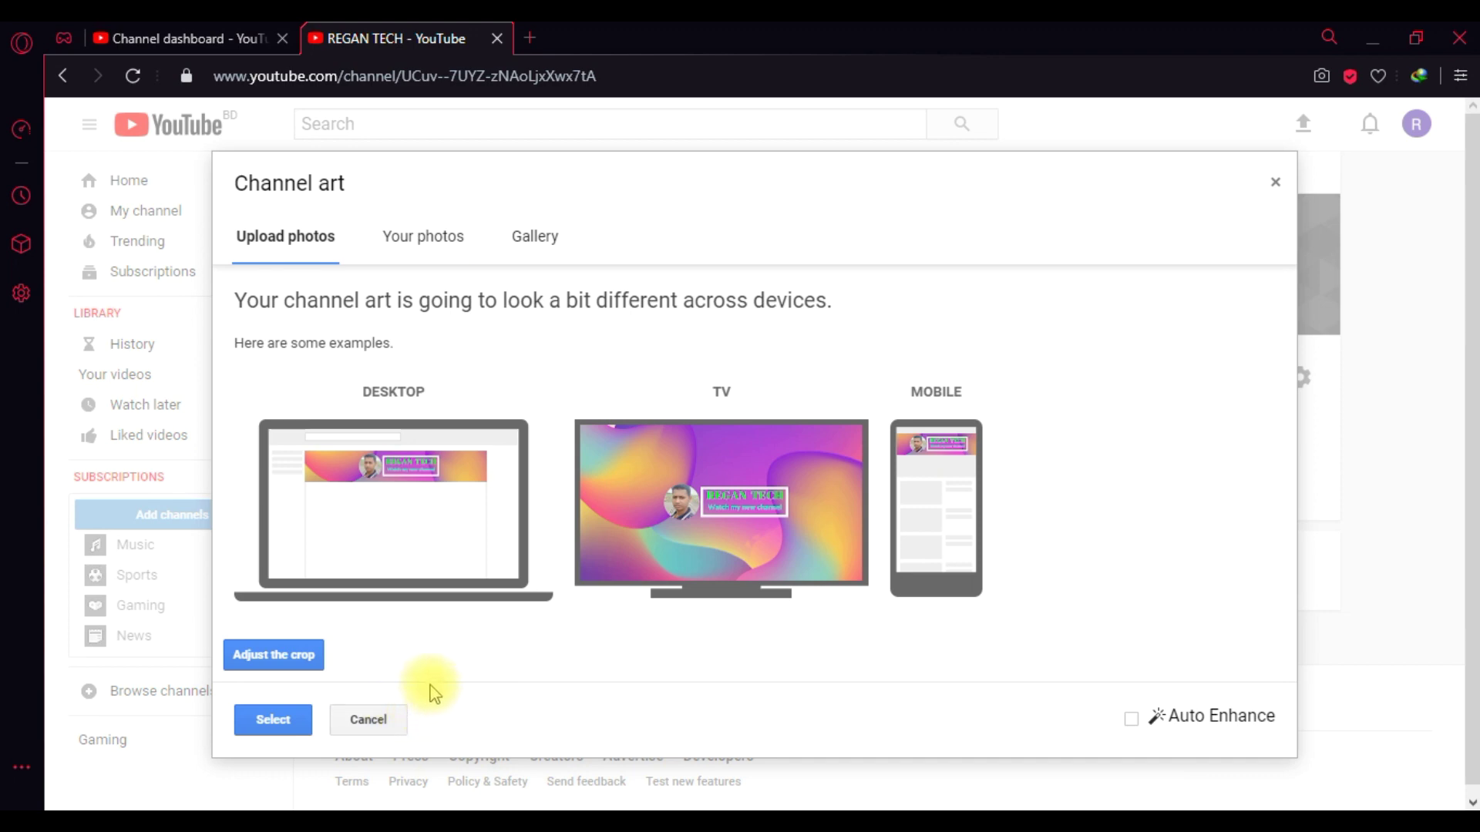
- Confirm the crop and save the REGAN TECH image as the channel banner
left_click(283, 657)
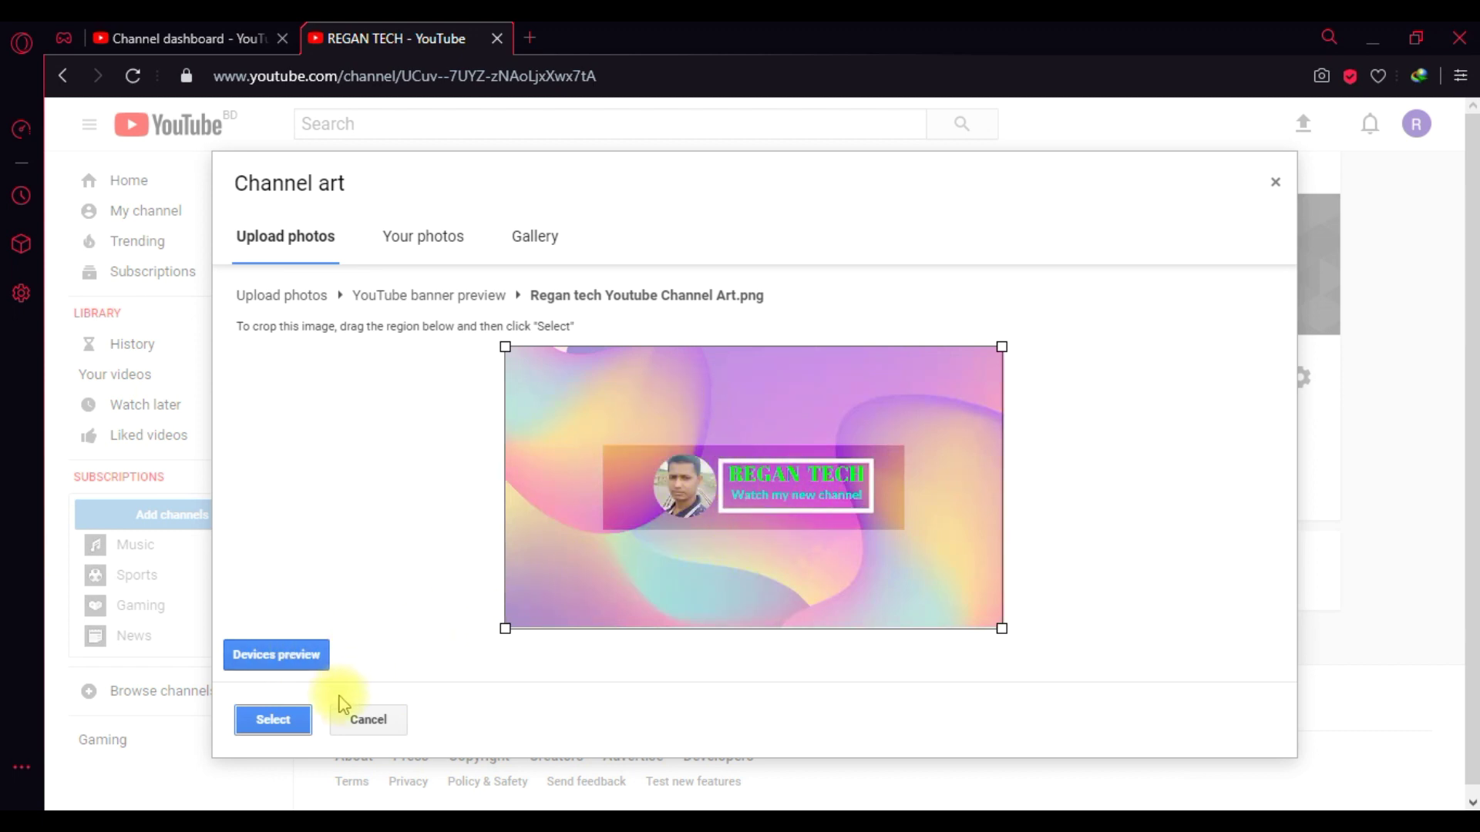
left_click(270, 720)
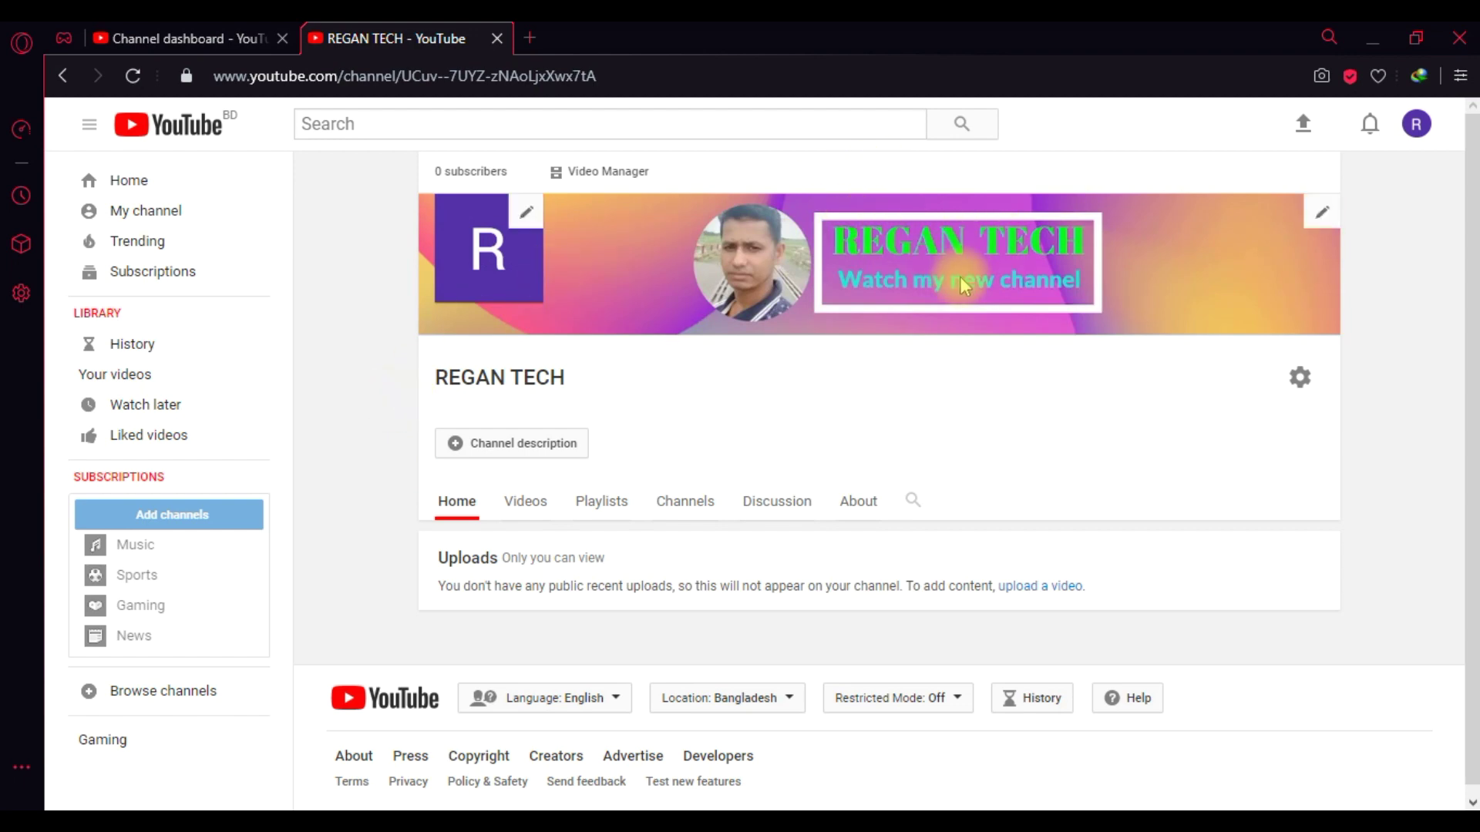
- Upload Regan tech Youtube Channel Icon.png as the new Google Account profile picture
left_click(524, 224)
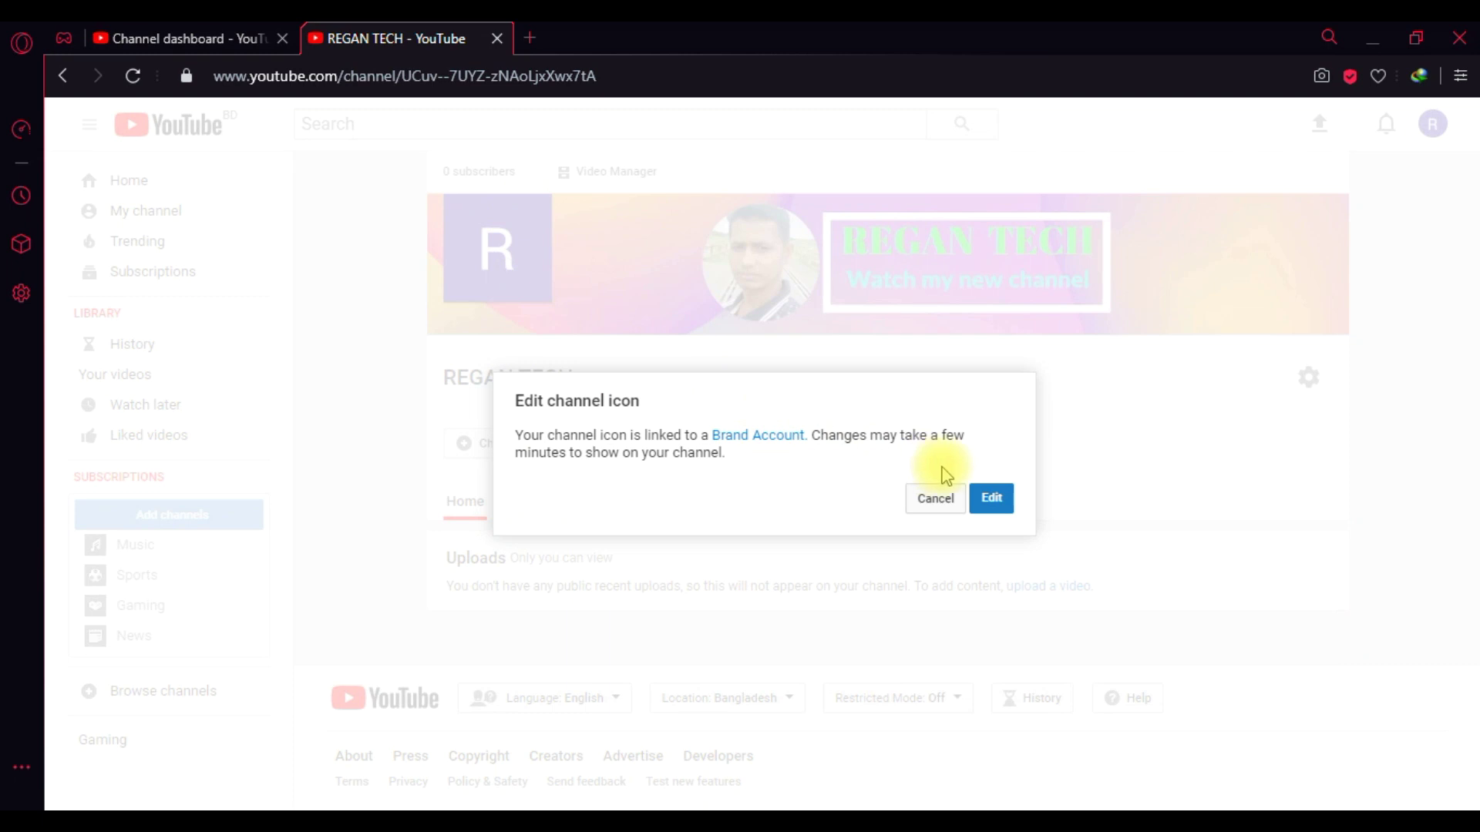
left_click(992, 501)
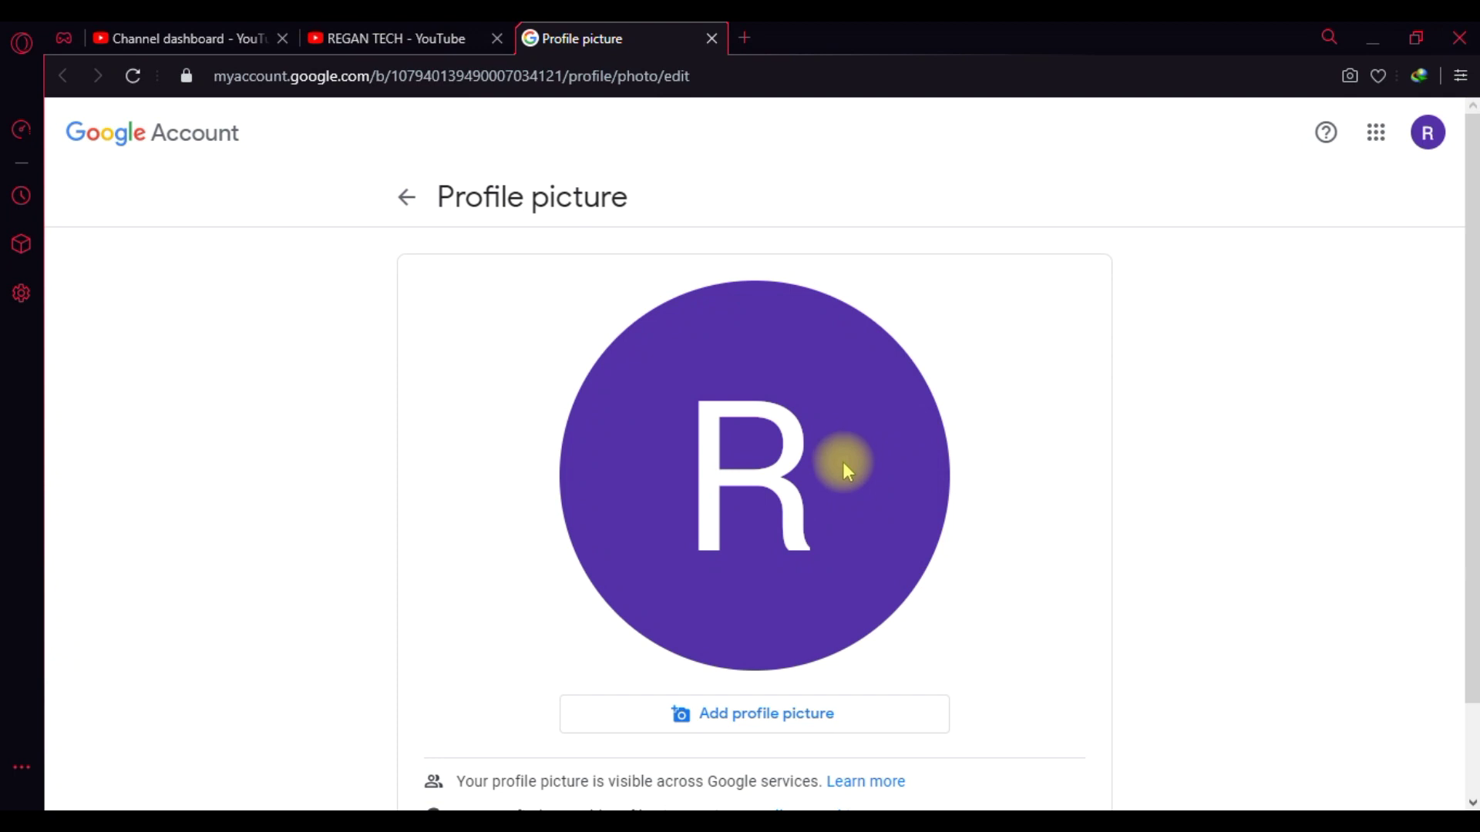
left_click(765, 715)
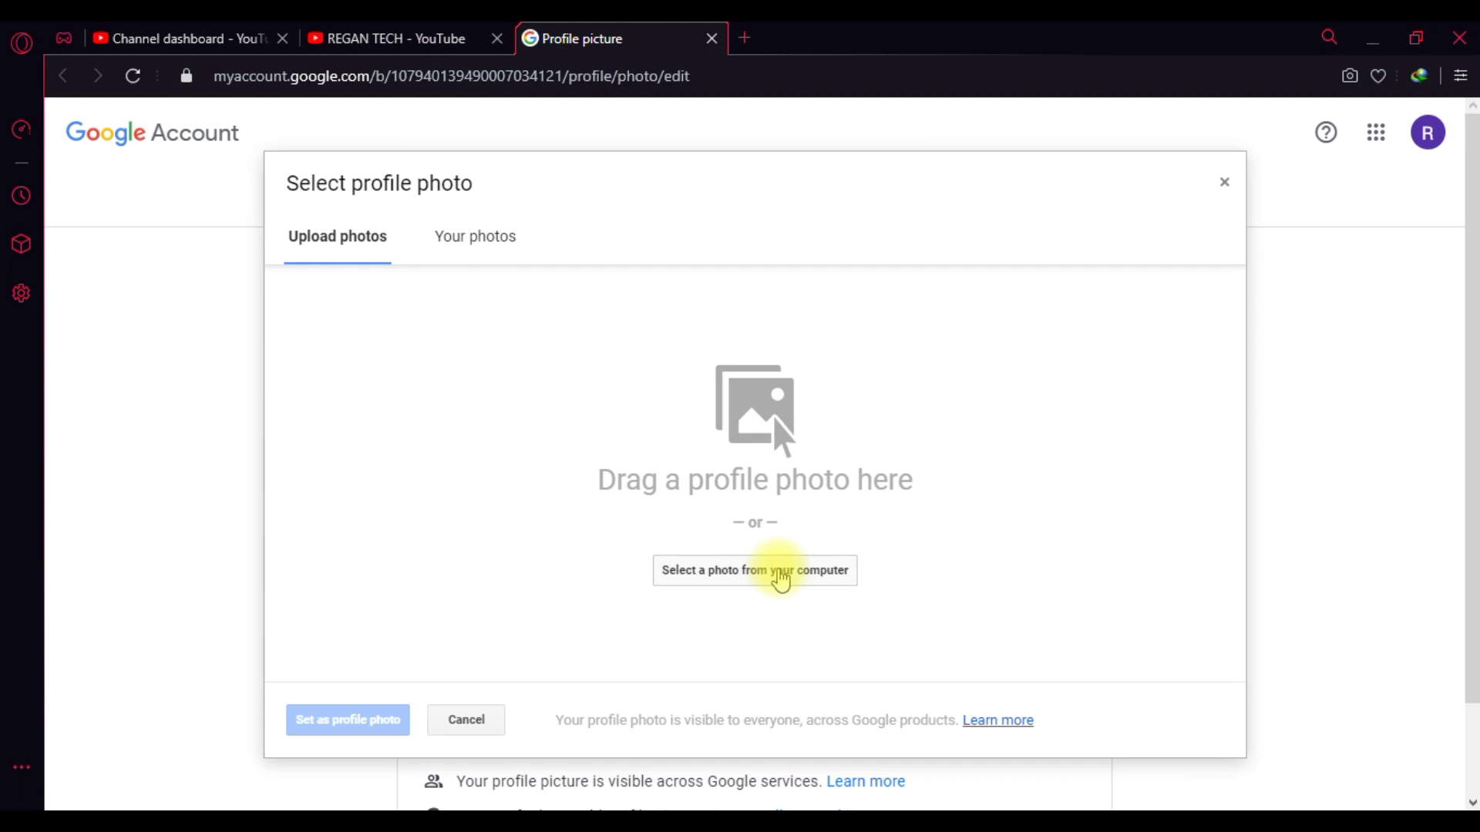
left_click(779, 574)
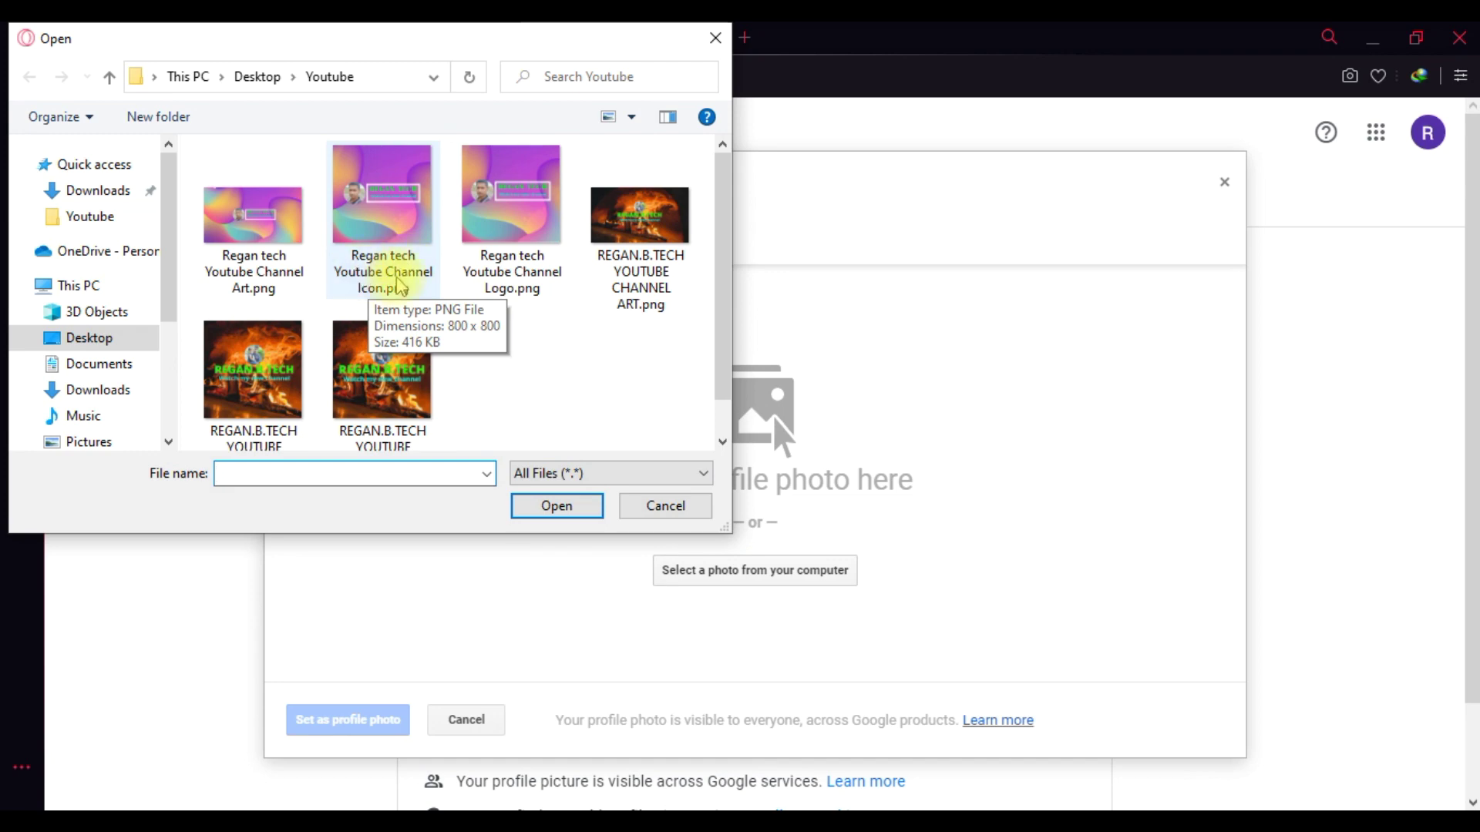
left_click(383, 293)
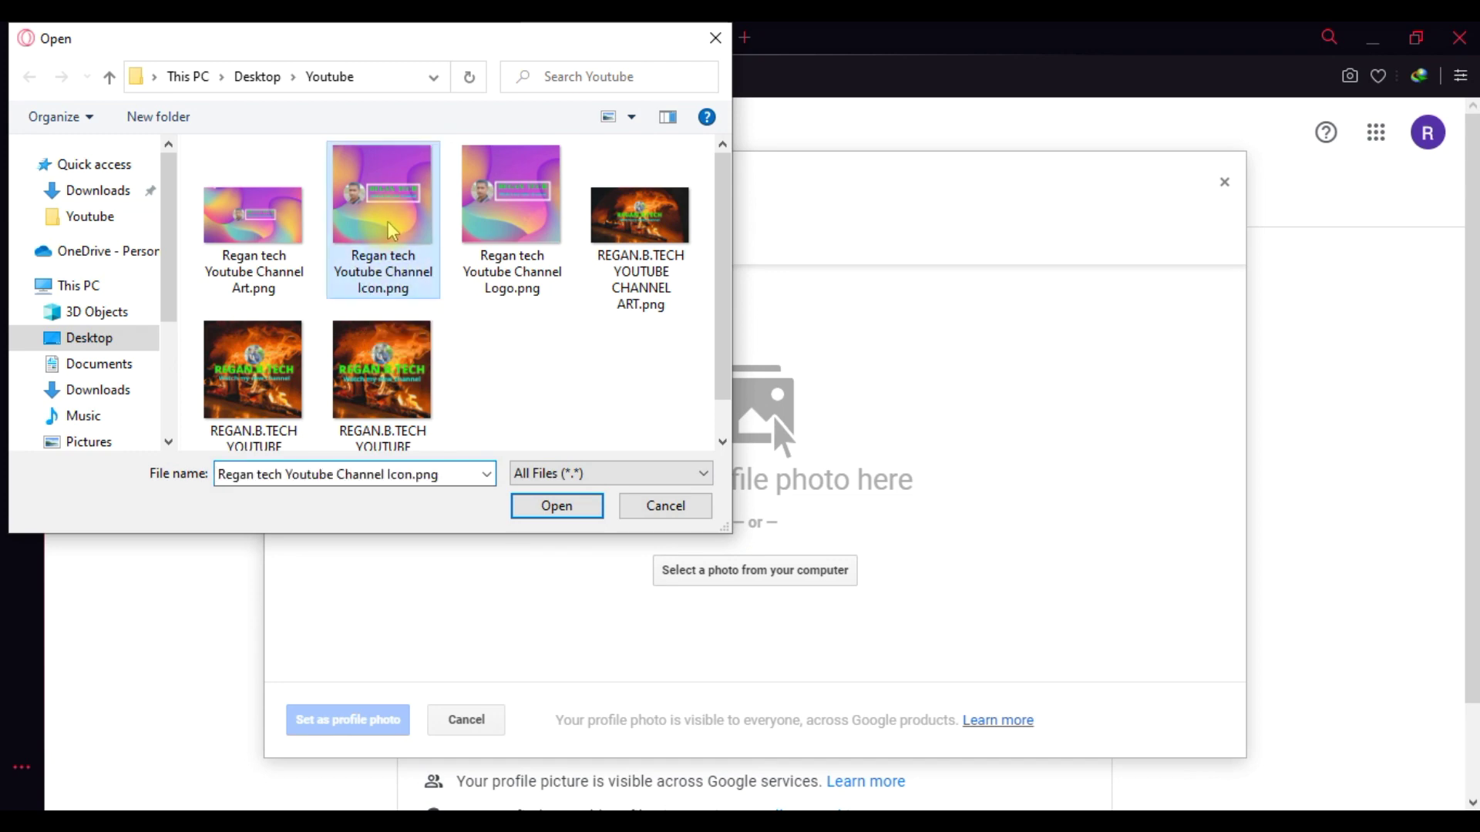
left_click(542, 505)
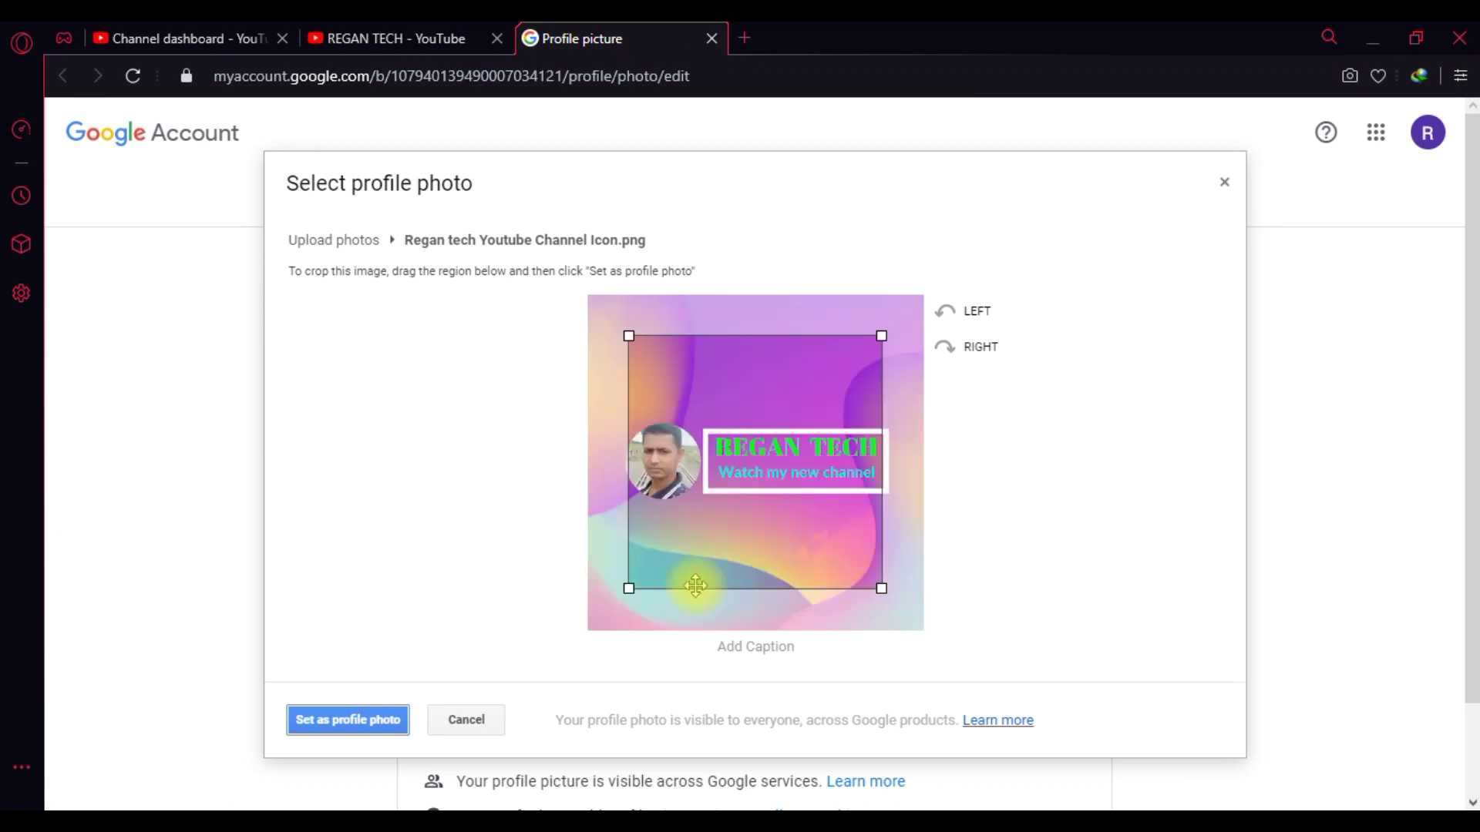
- Stretch the crop area outward until it covers nearly the whole image
left_click_drag(882, 588, 902, 608)
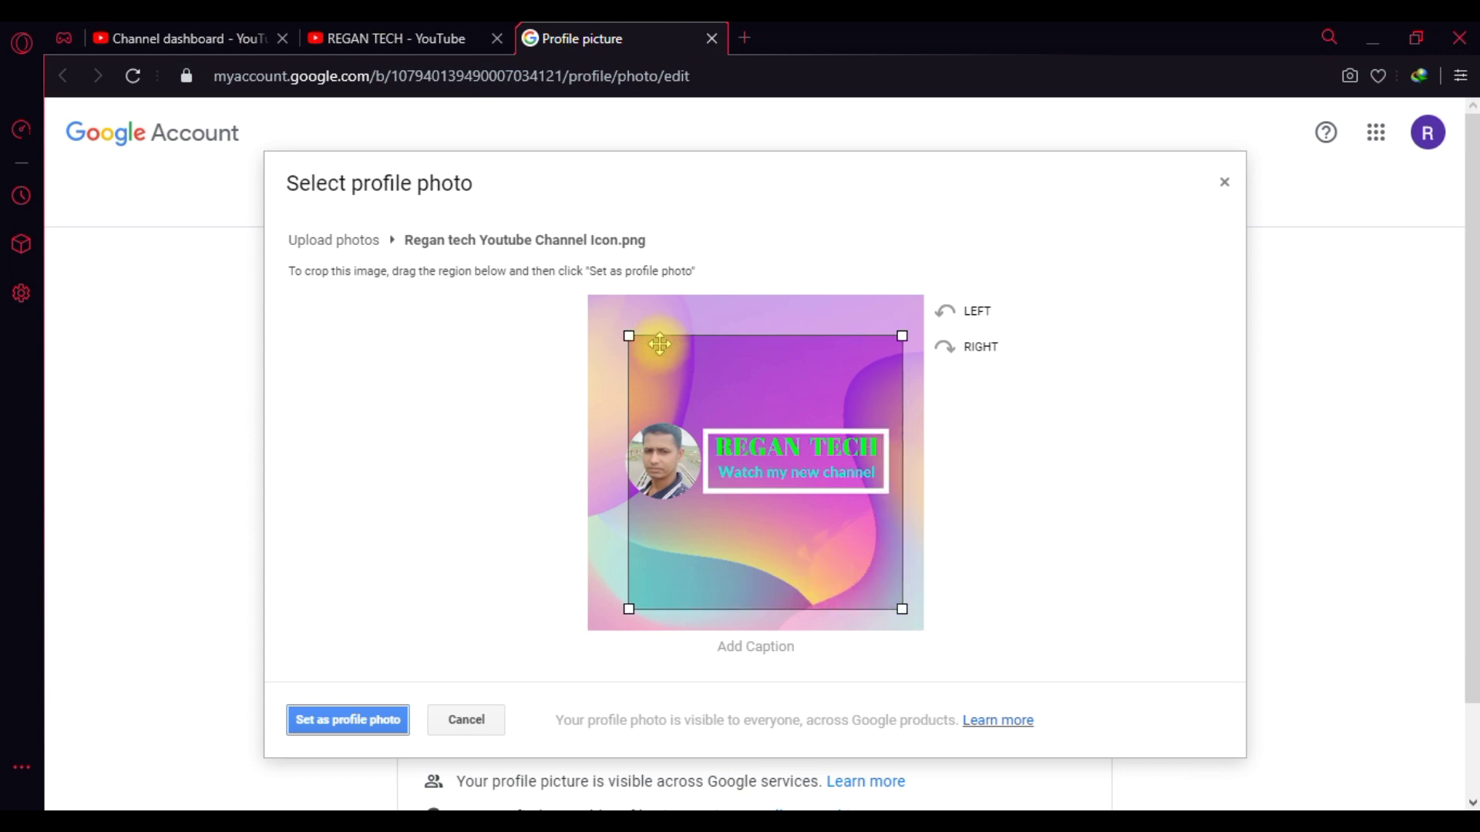
left_click_drag(629, 336, 584, 297)
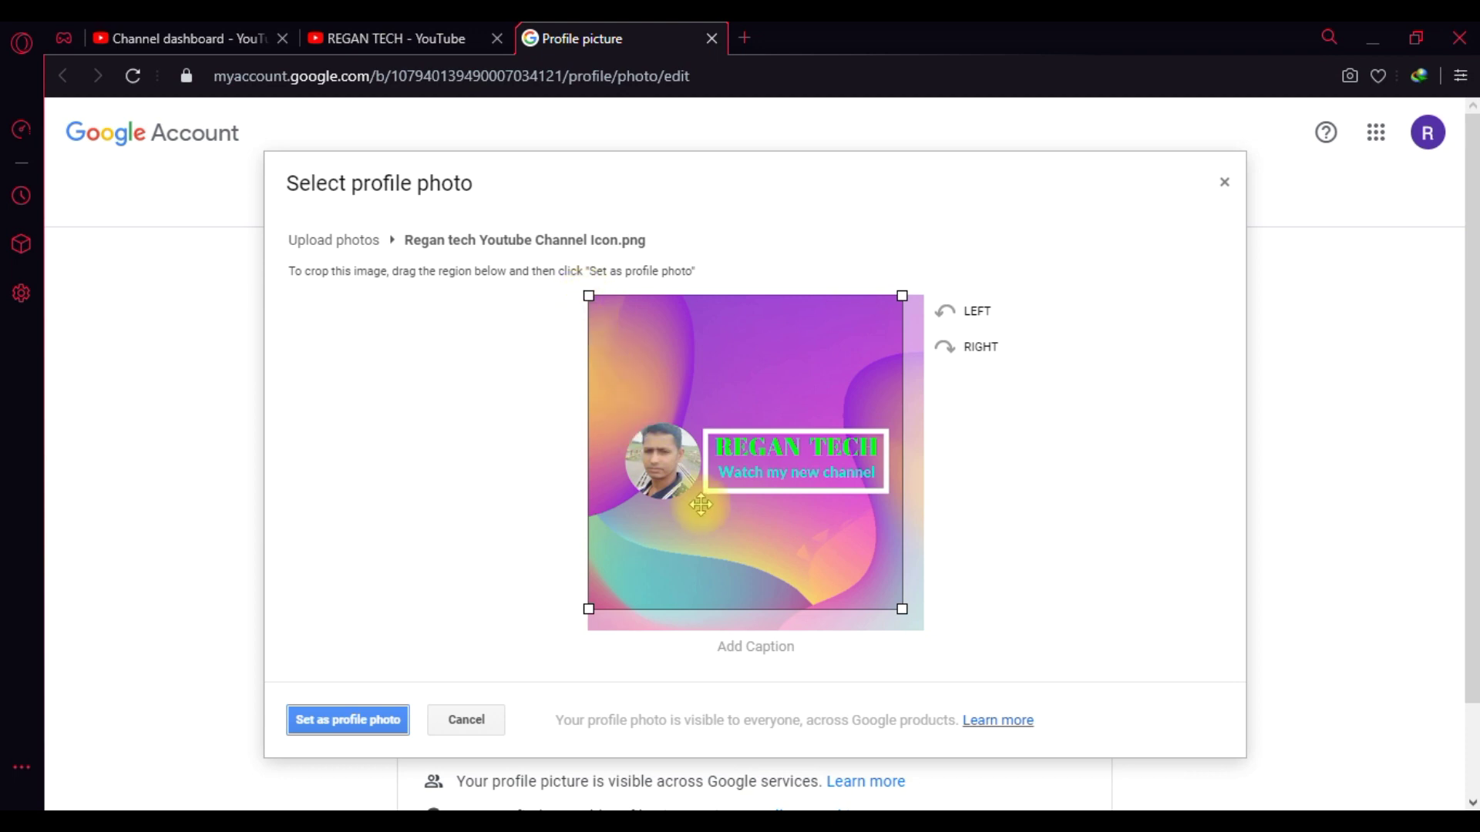
left_click_drag(900, 609, 919, 631)
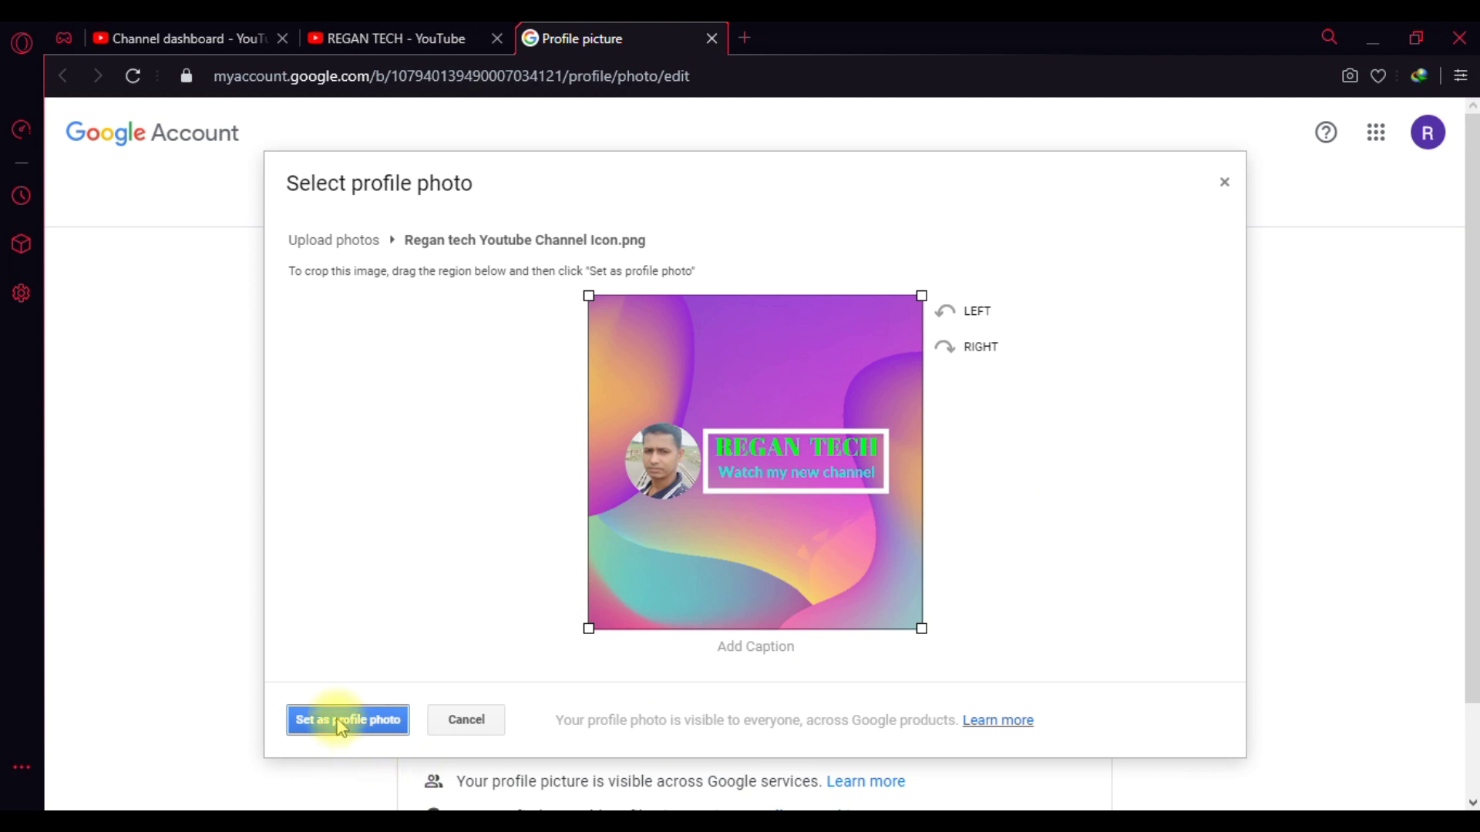
- Save the cropped REGAN TECH logo as the profile photo and close the profile picture tab
left_click(340, 724)
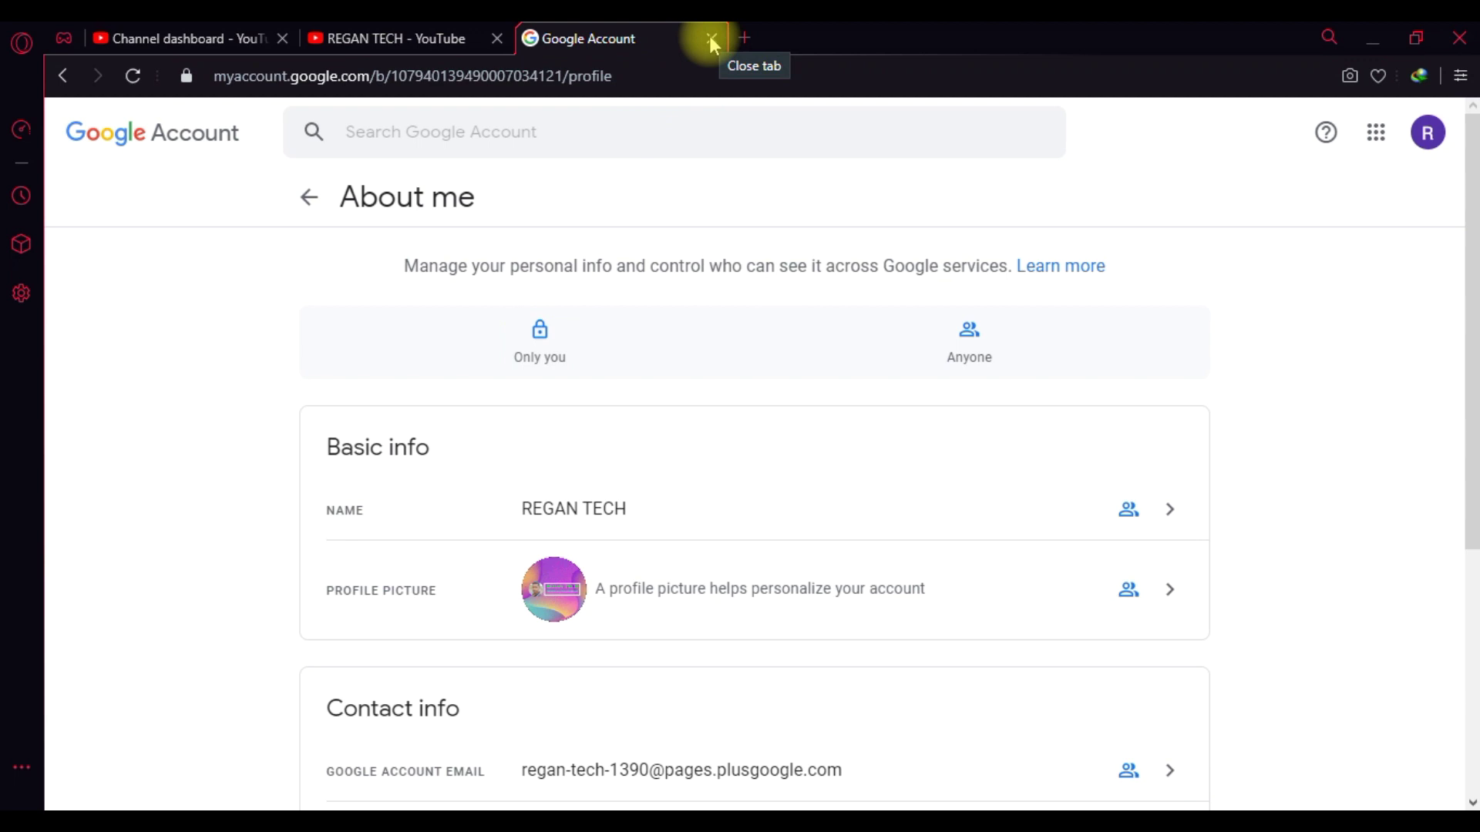
left_click(1171, 594)
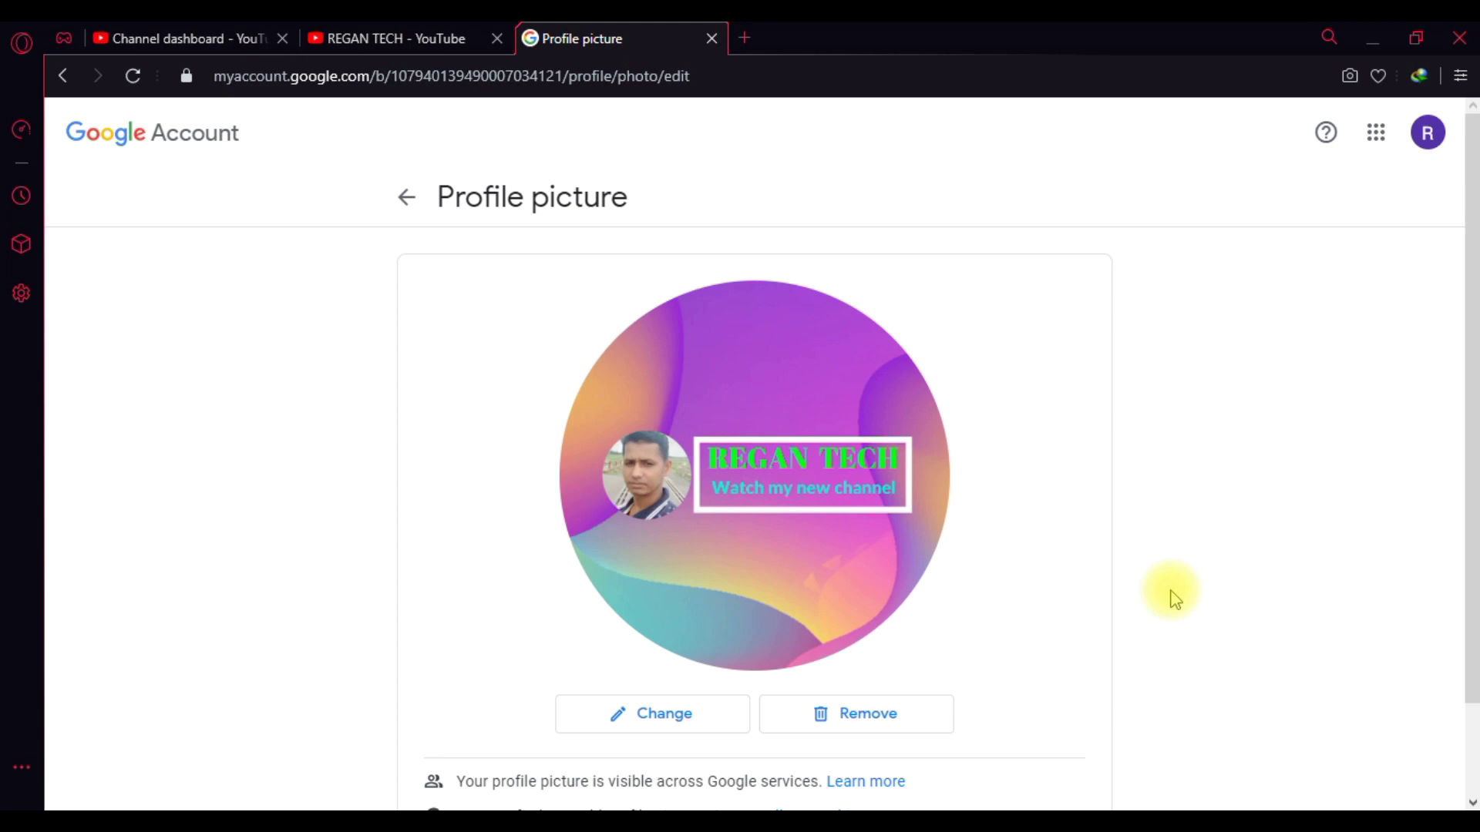
left_click(711, 37)
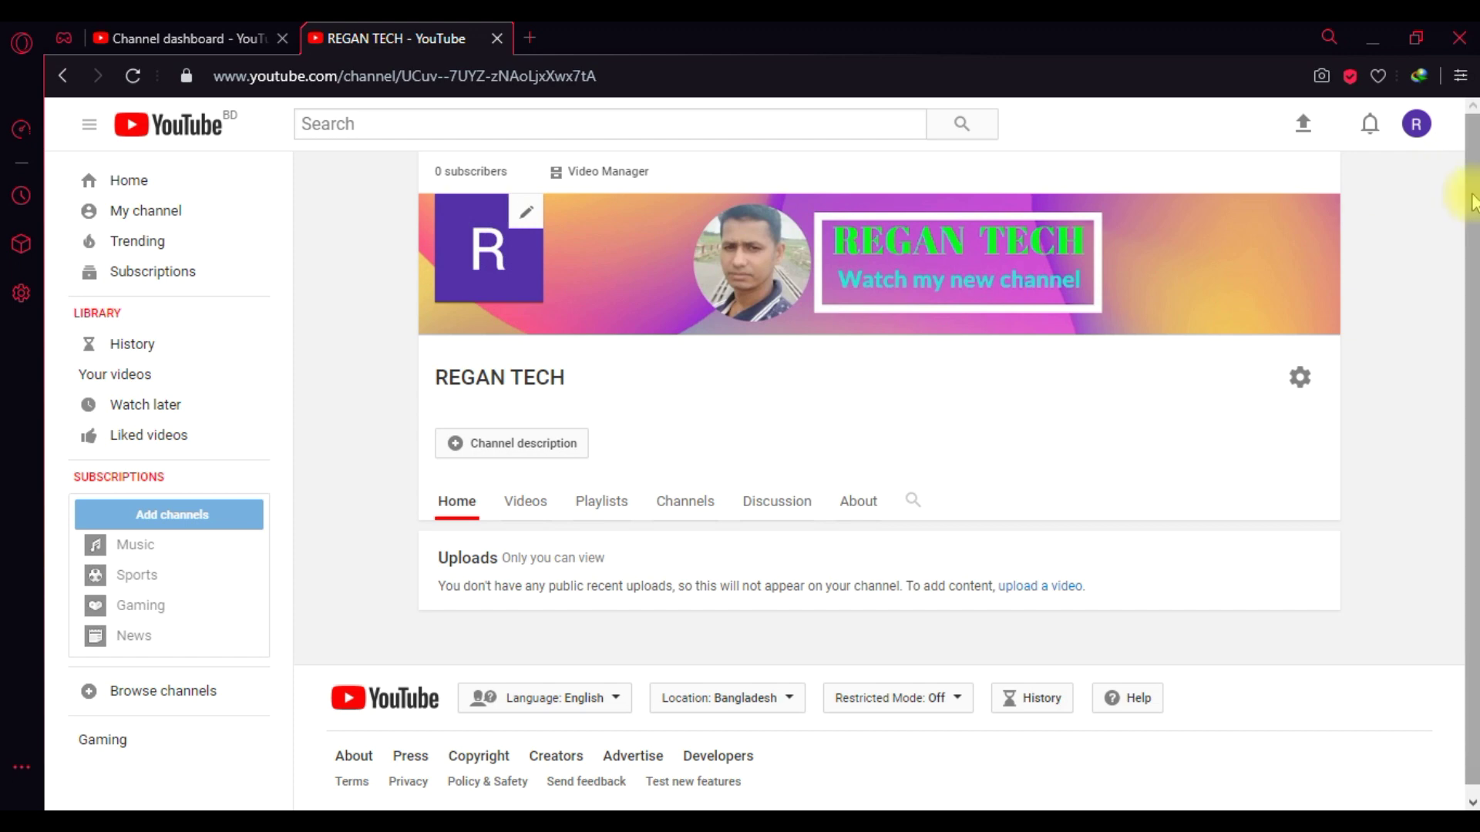
- Check the new icon on the channel page, then return to the Studio Branding watermark settings
scroll(1468, 193, "down", 1)
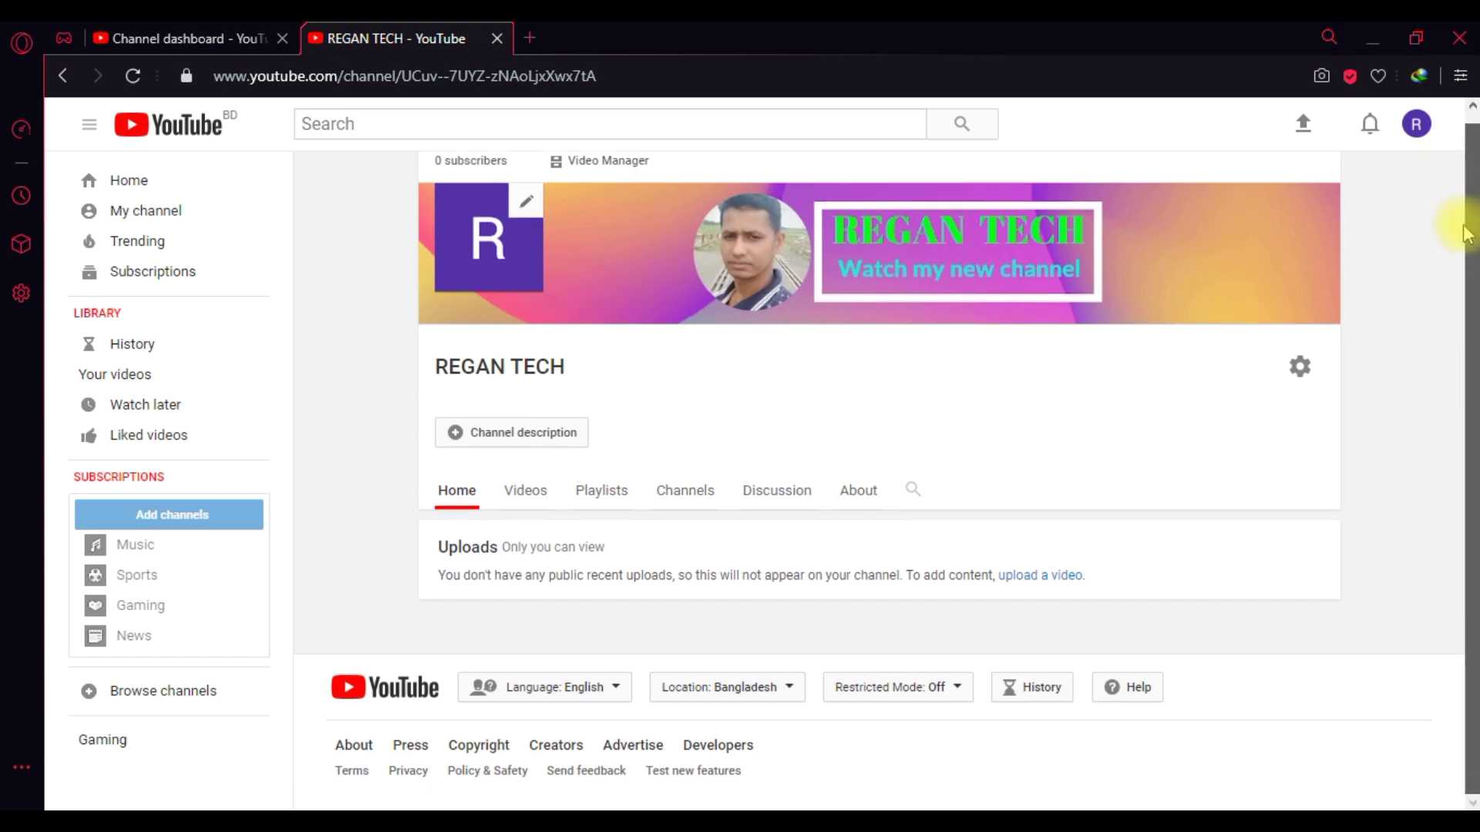
scroll(1464, 205, "up", 1)
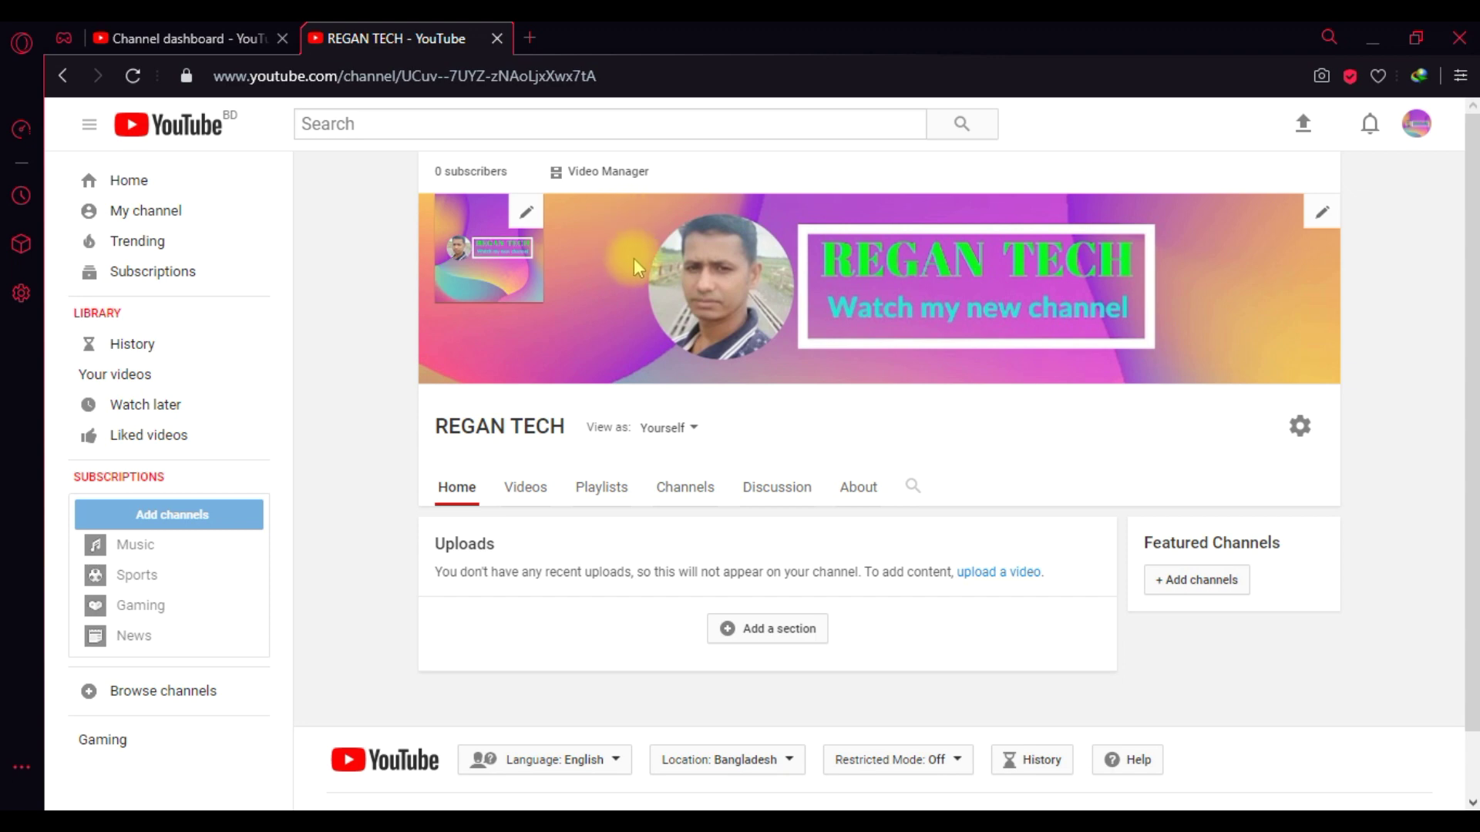
left_click(246, 43)
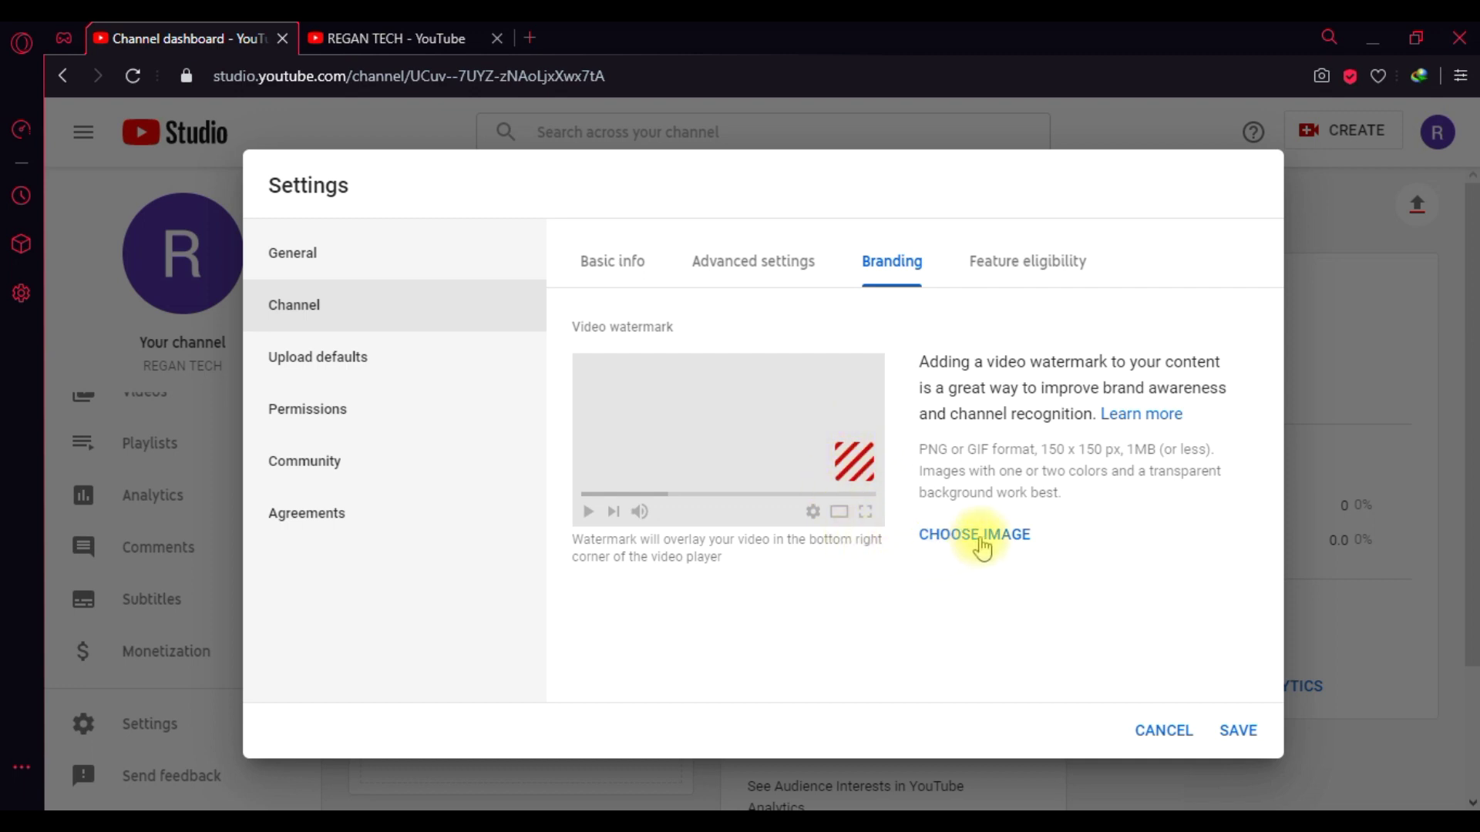
- Set Regan tech Youtube Channel Logo.png as the watermark for the entire video, then view Feature eligibility
left_click(992, 543)
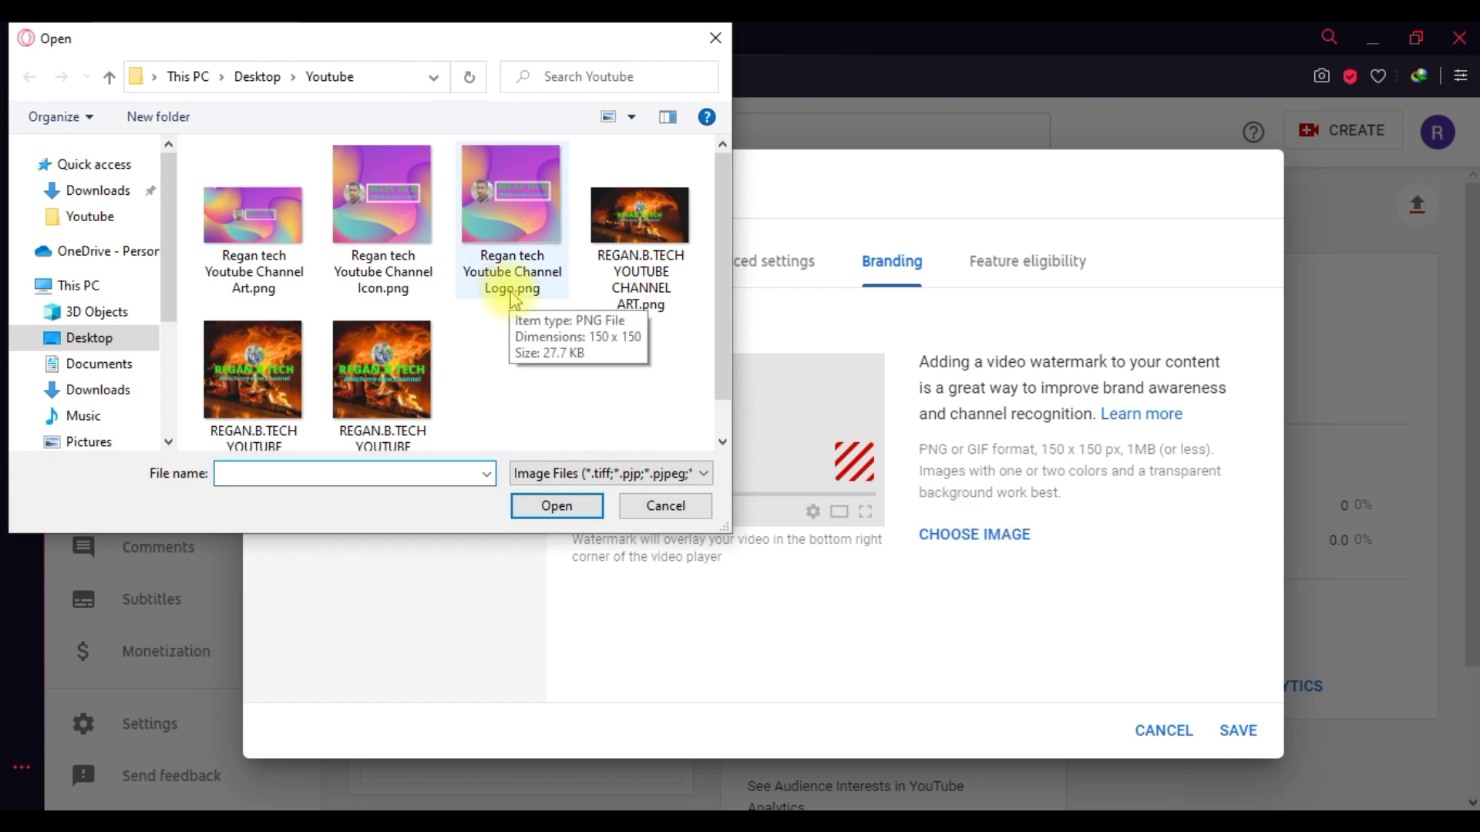
left_click(513, 293)
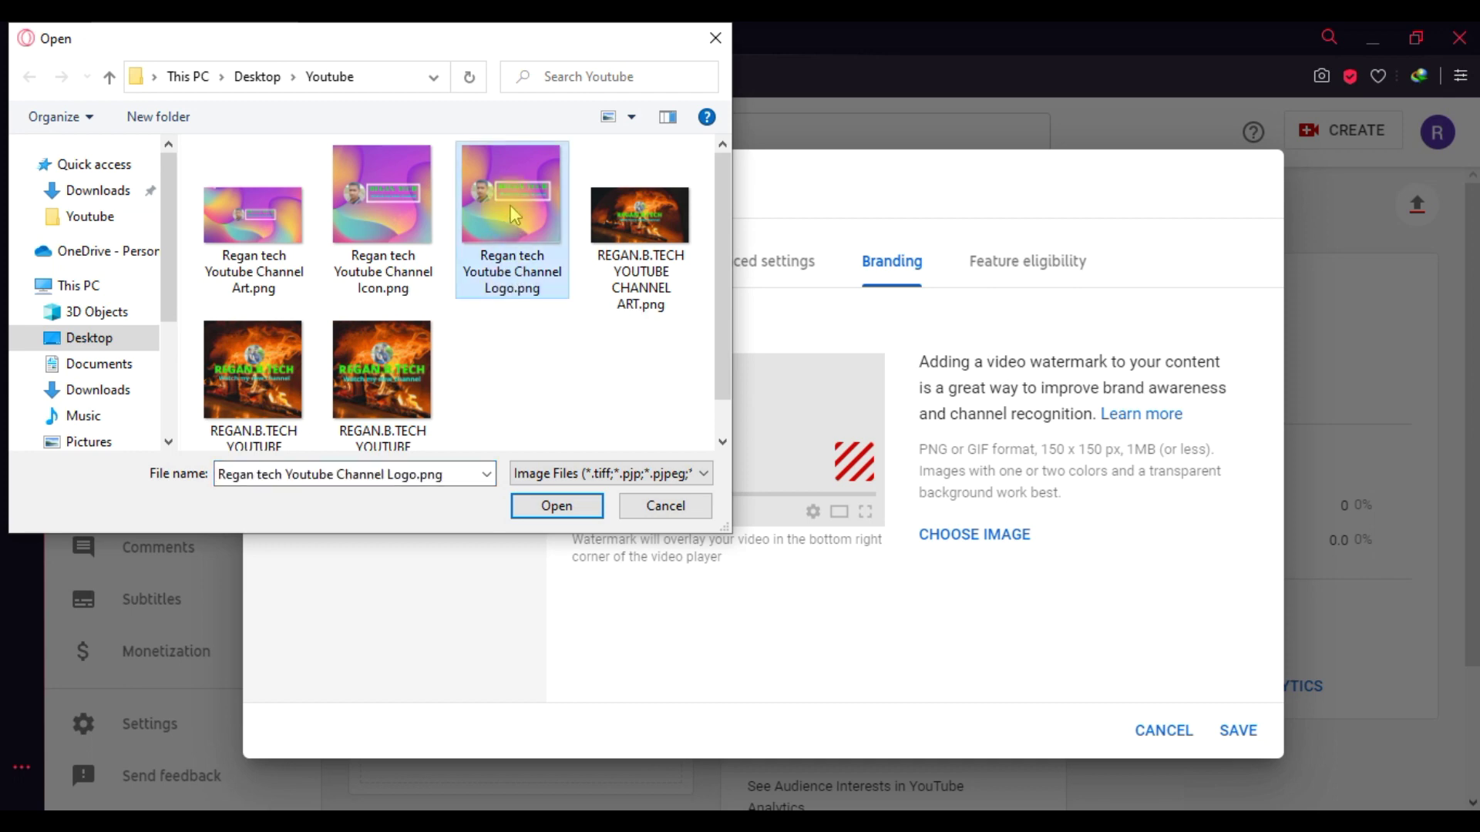
left_click(557, 508)
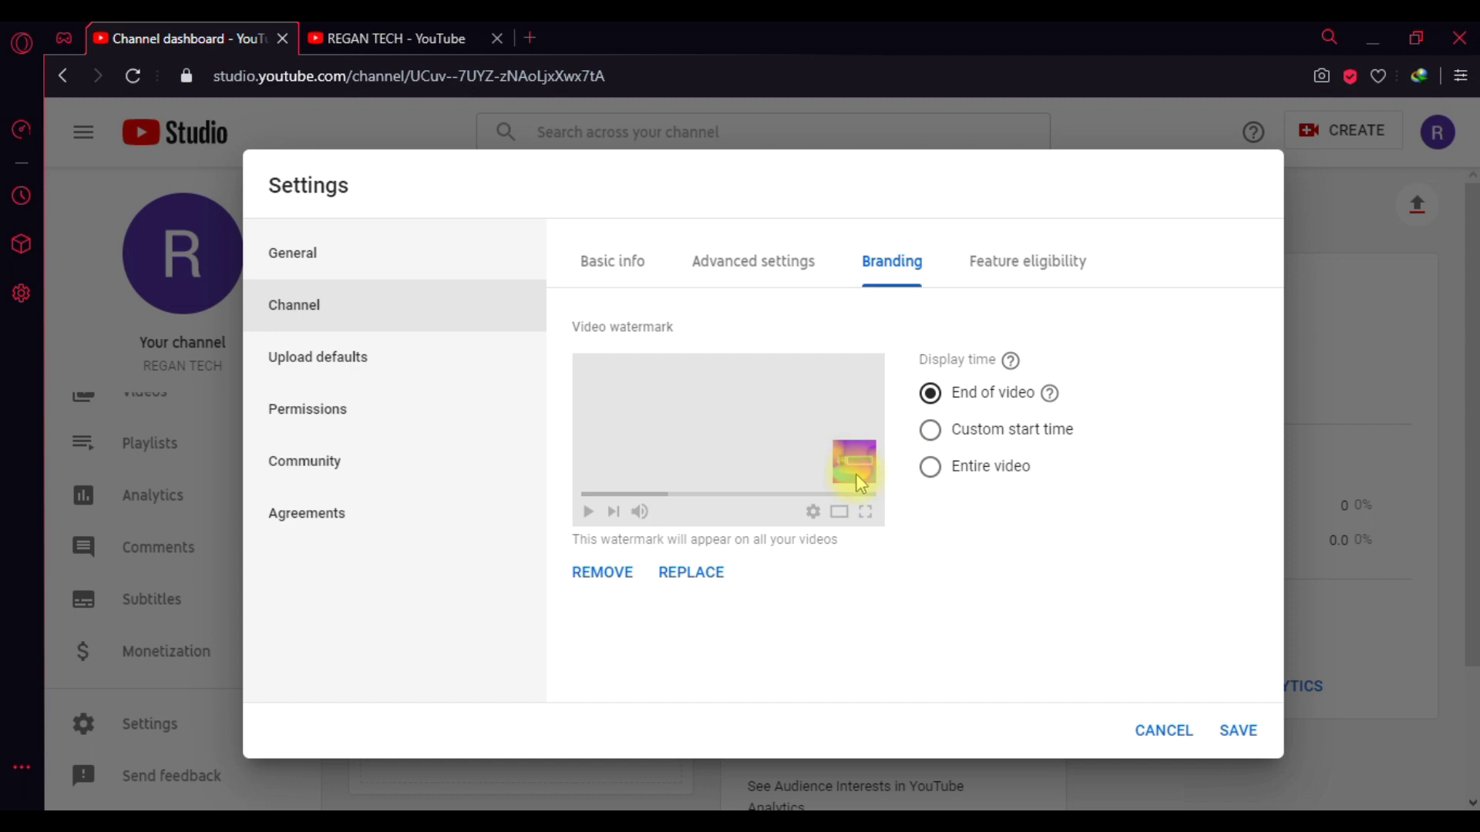
left_click(930, 468)
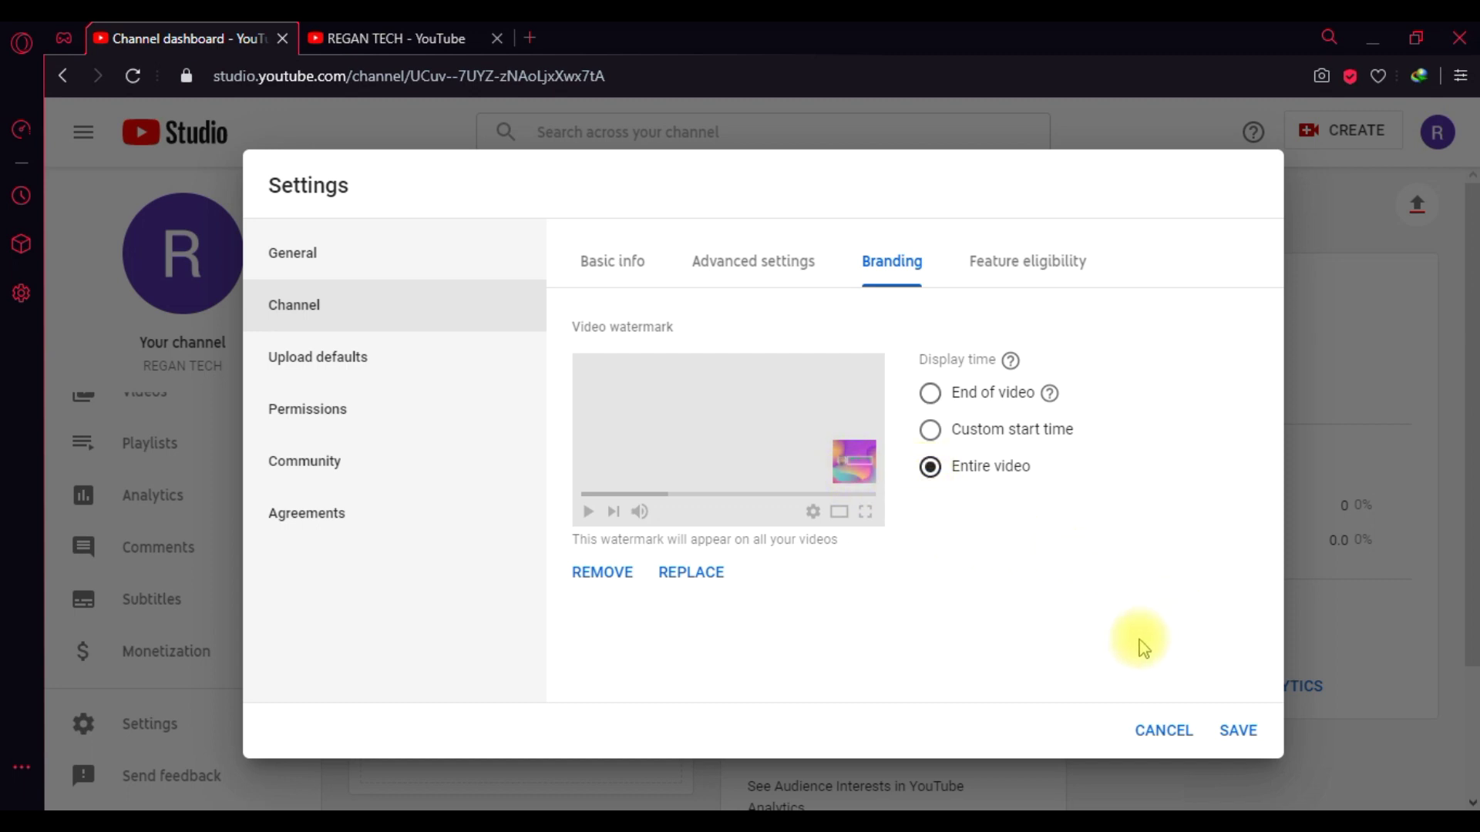
left_click(1044, 276)
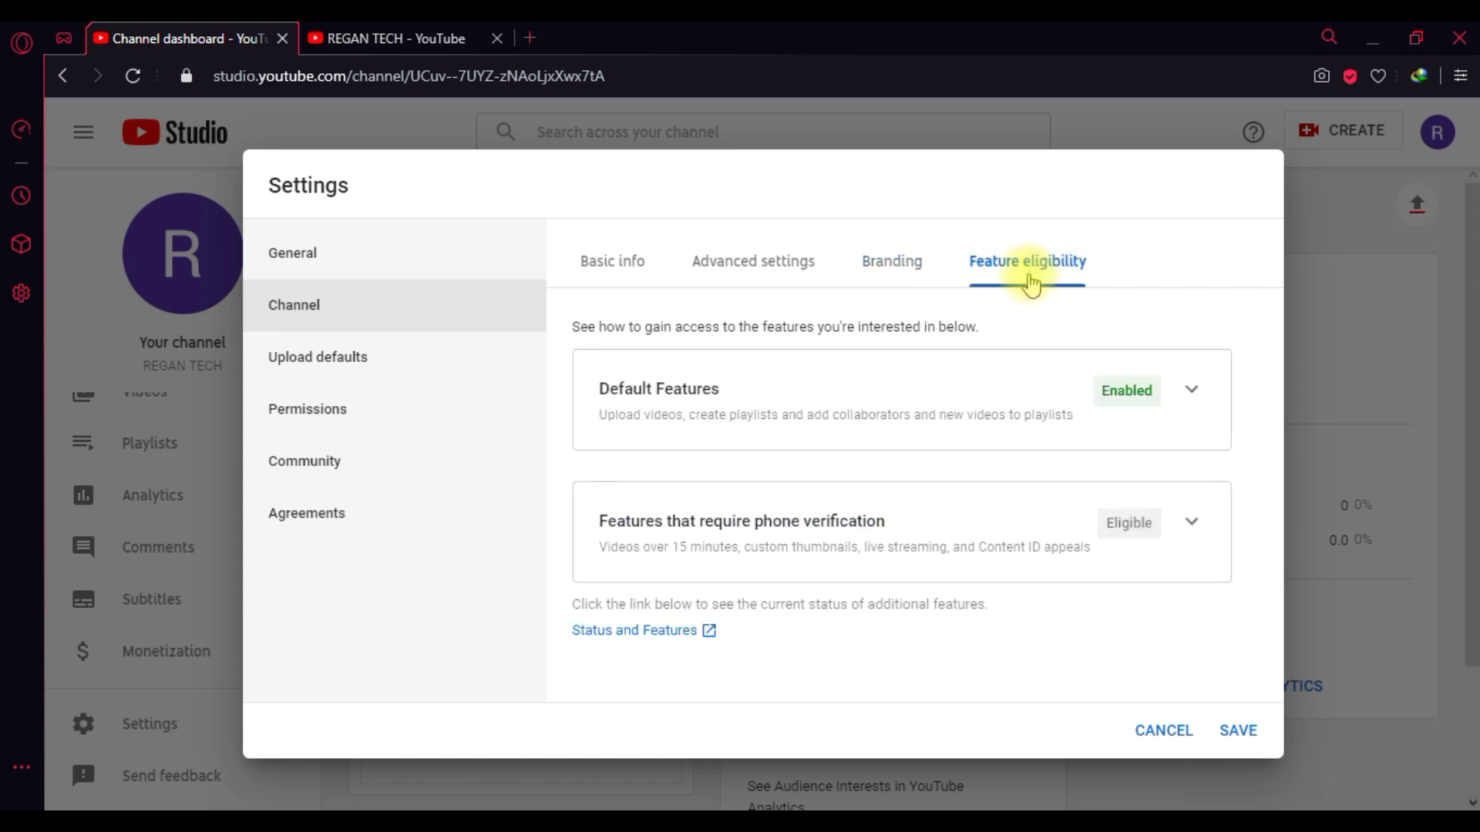
- Save the Branding watermark settings and bring up the REGAN TECH Status and Features page
left_click(637, 634)
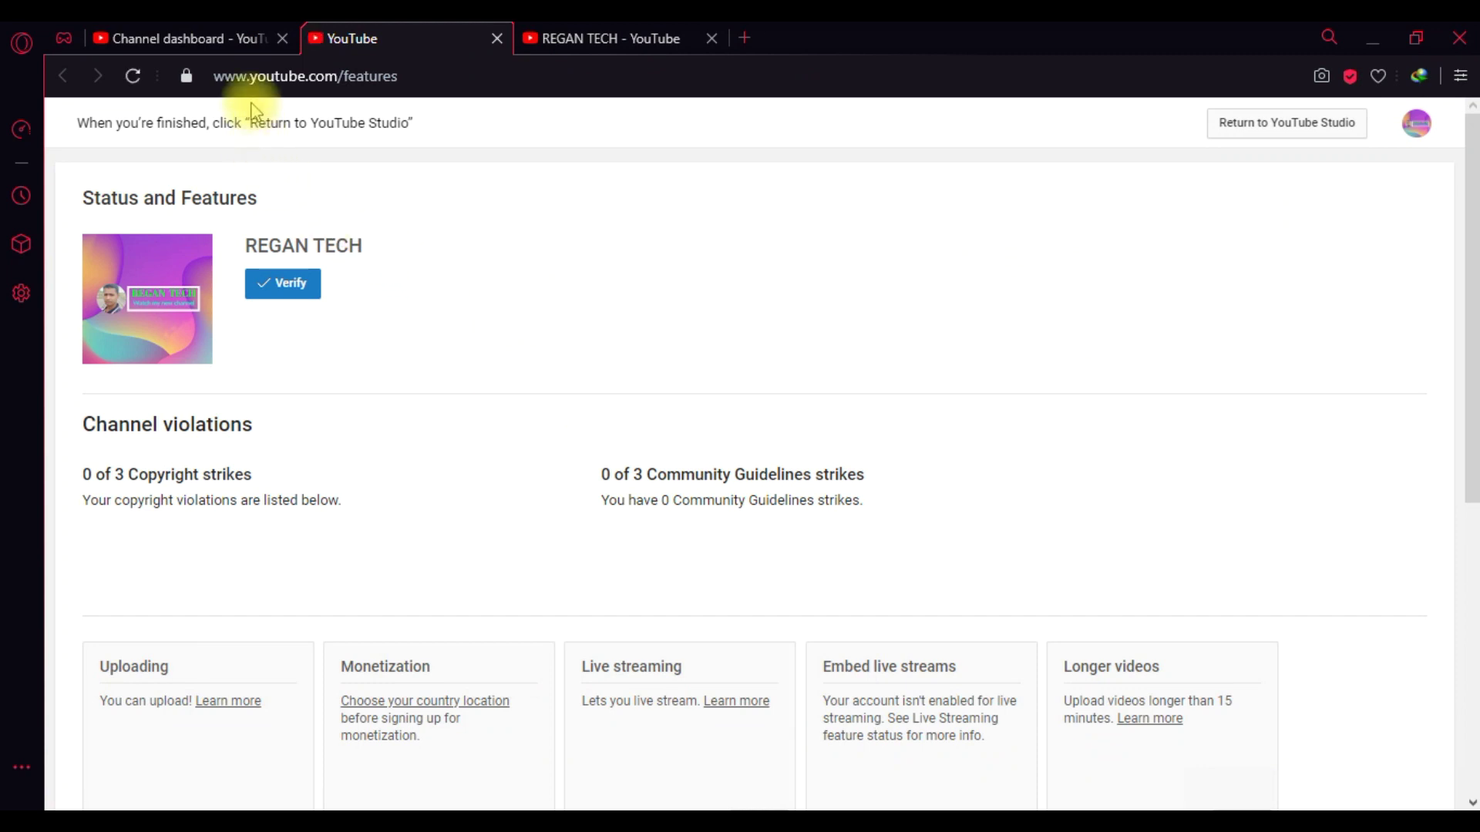
left_click(234, 47)
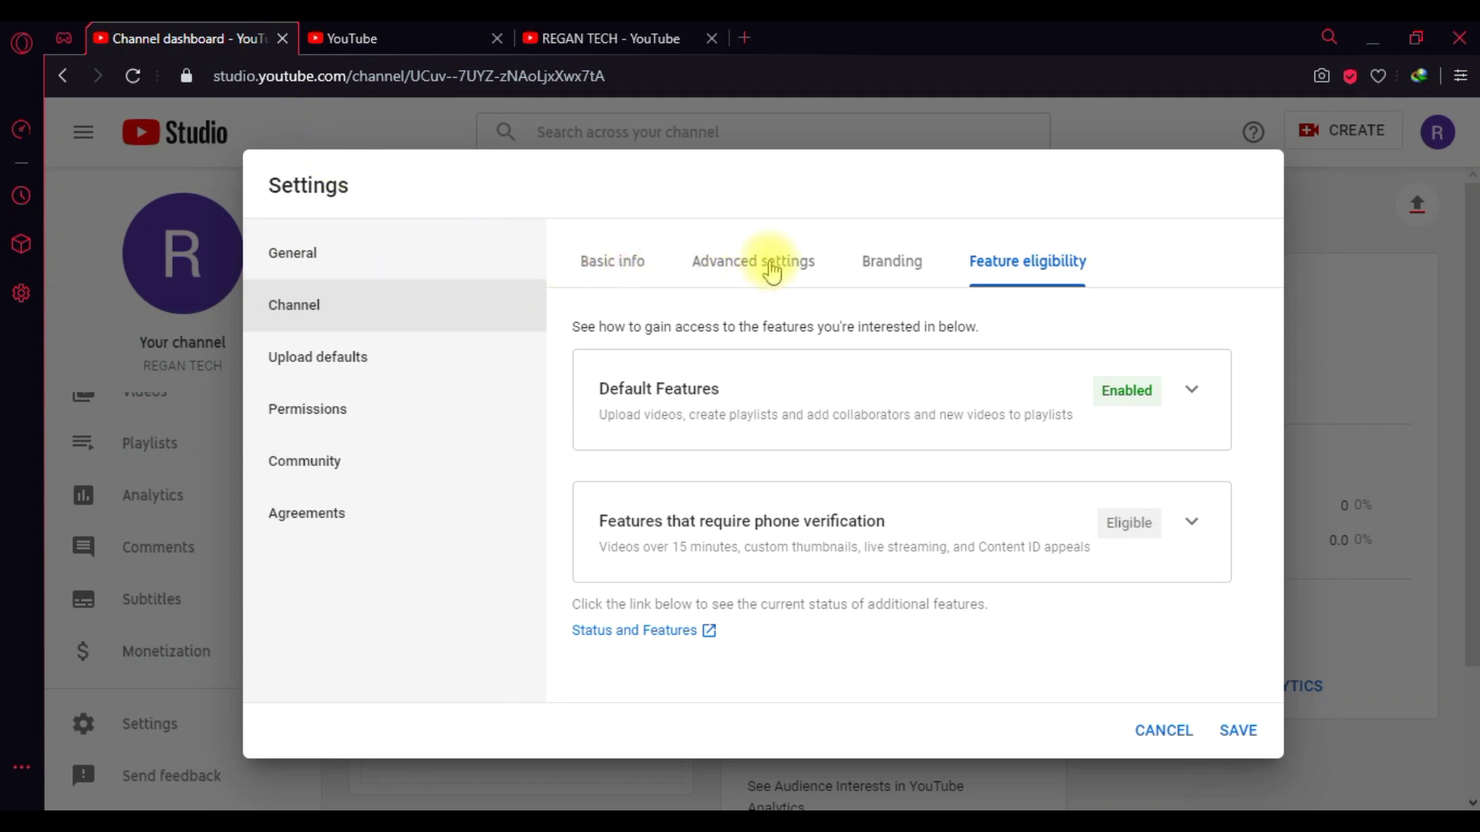
left_click(771, 271)
left_click(632, 266)
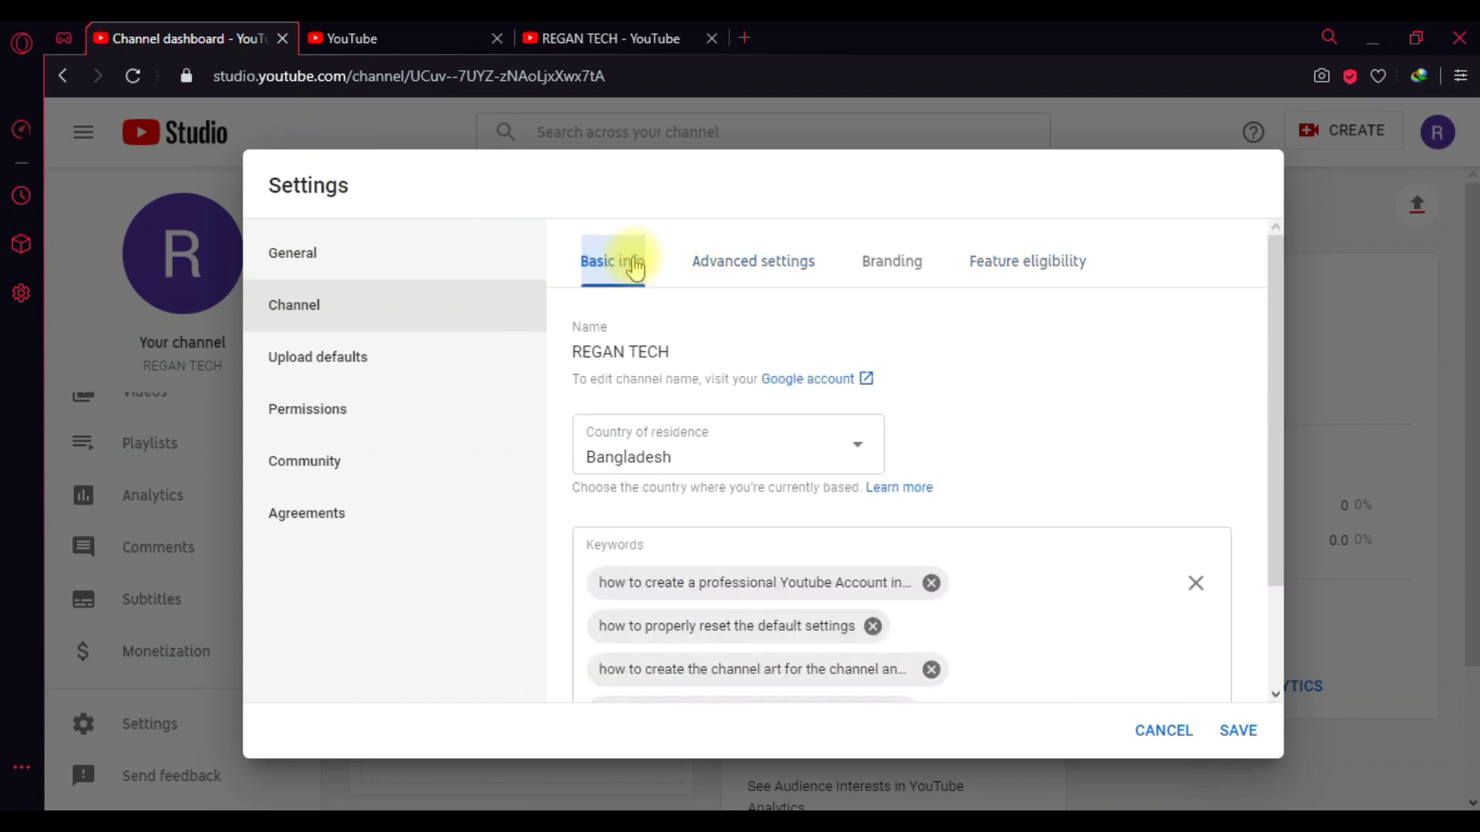
left_click(914, 285)
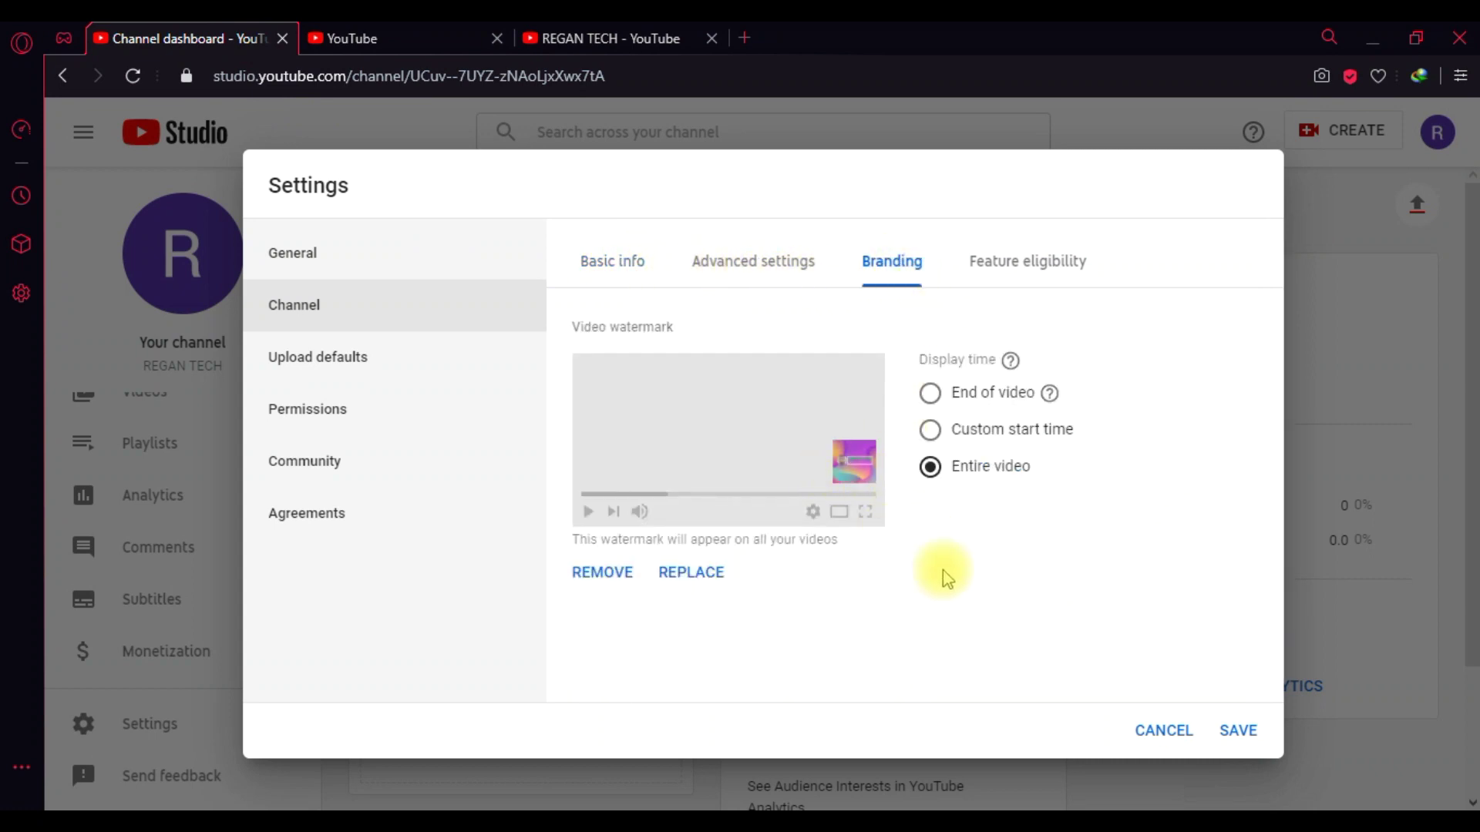
left_click(1237, 732)
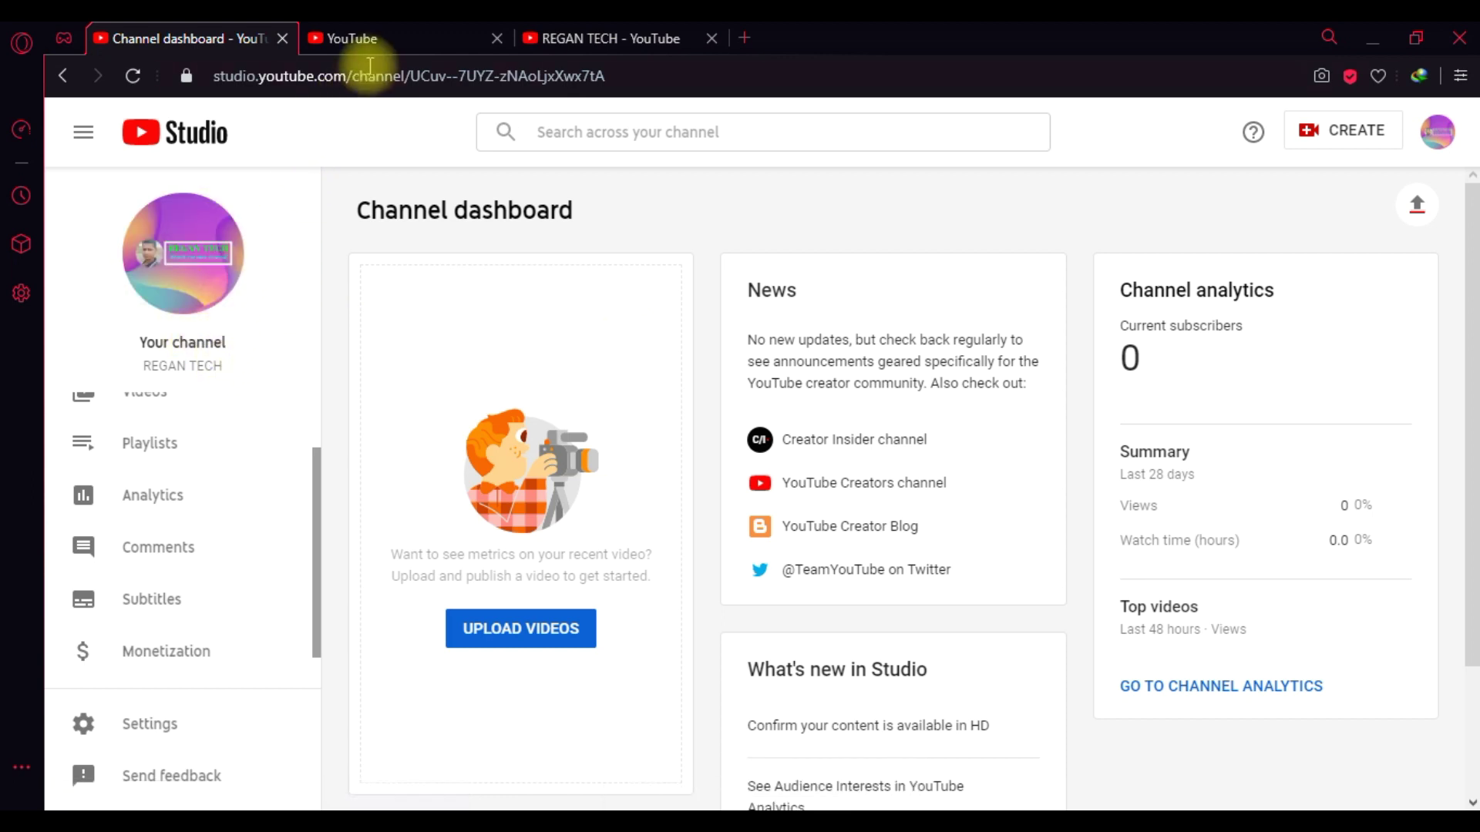
left_click(377, 39)
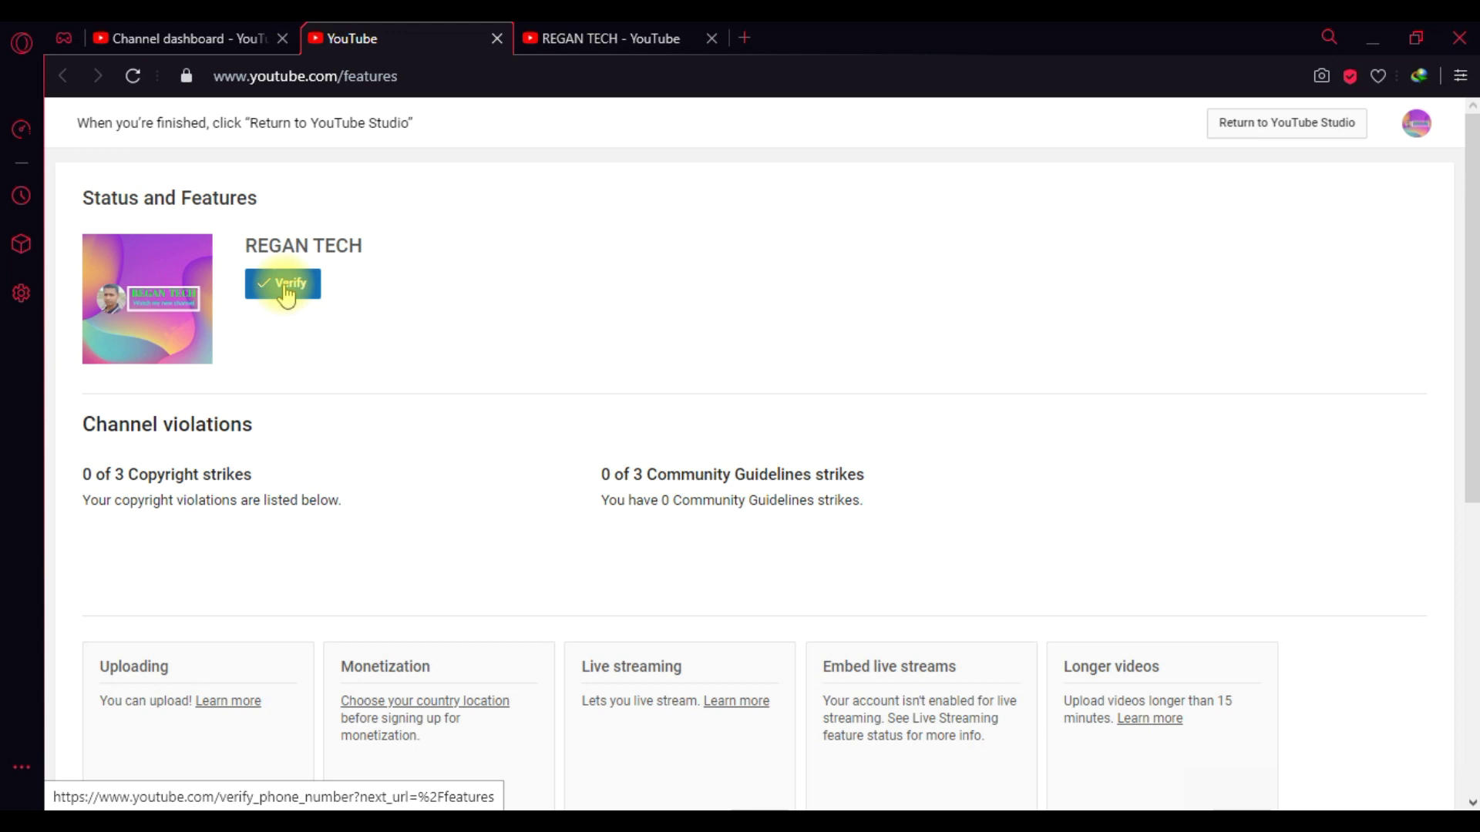
- Start verification by text message and enter the account's phone number, fixing a mistyped digit
left_click(285, 293)
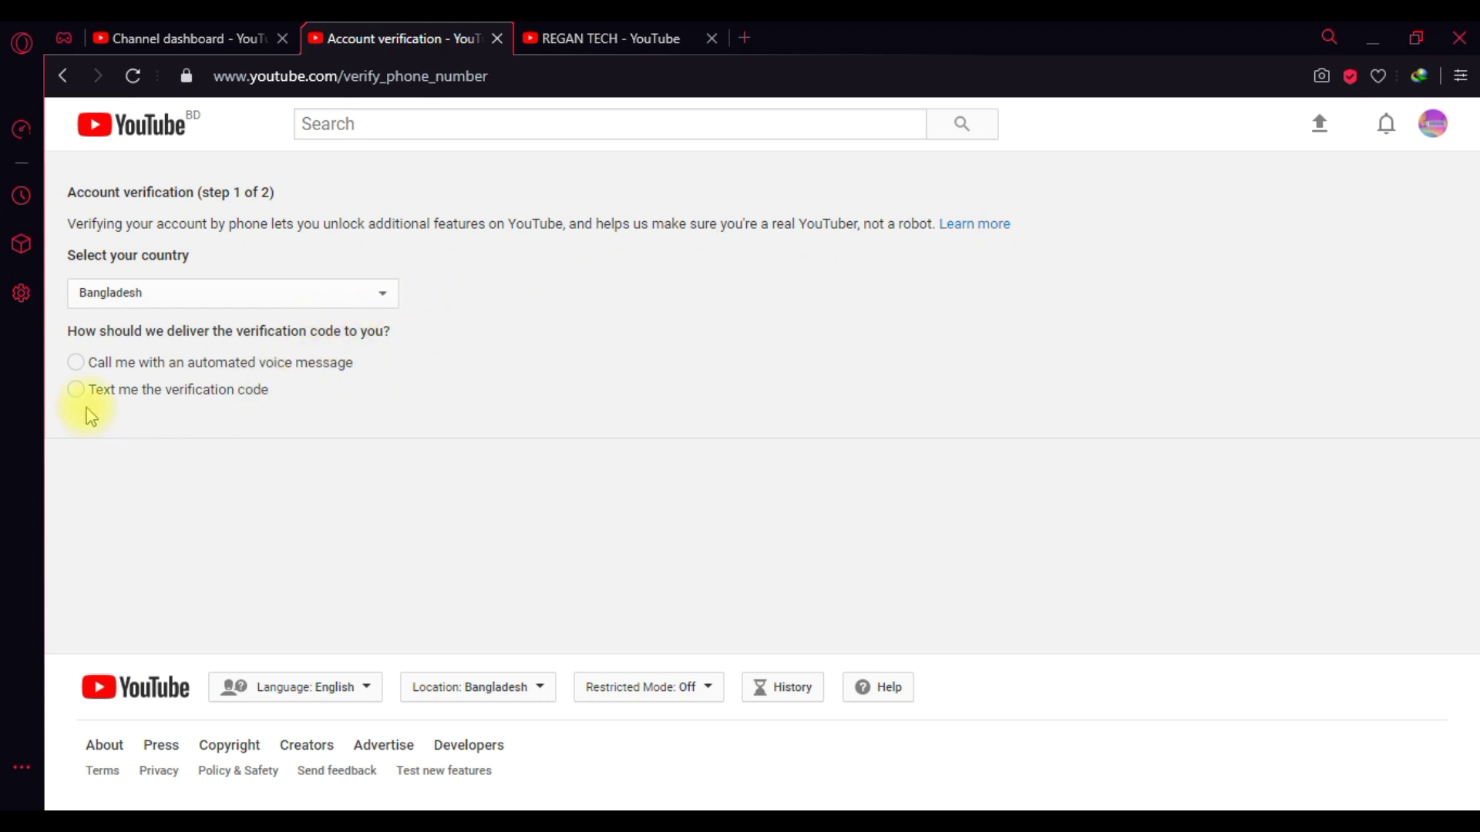
left_click(76, 390)
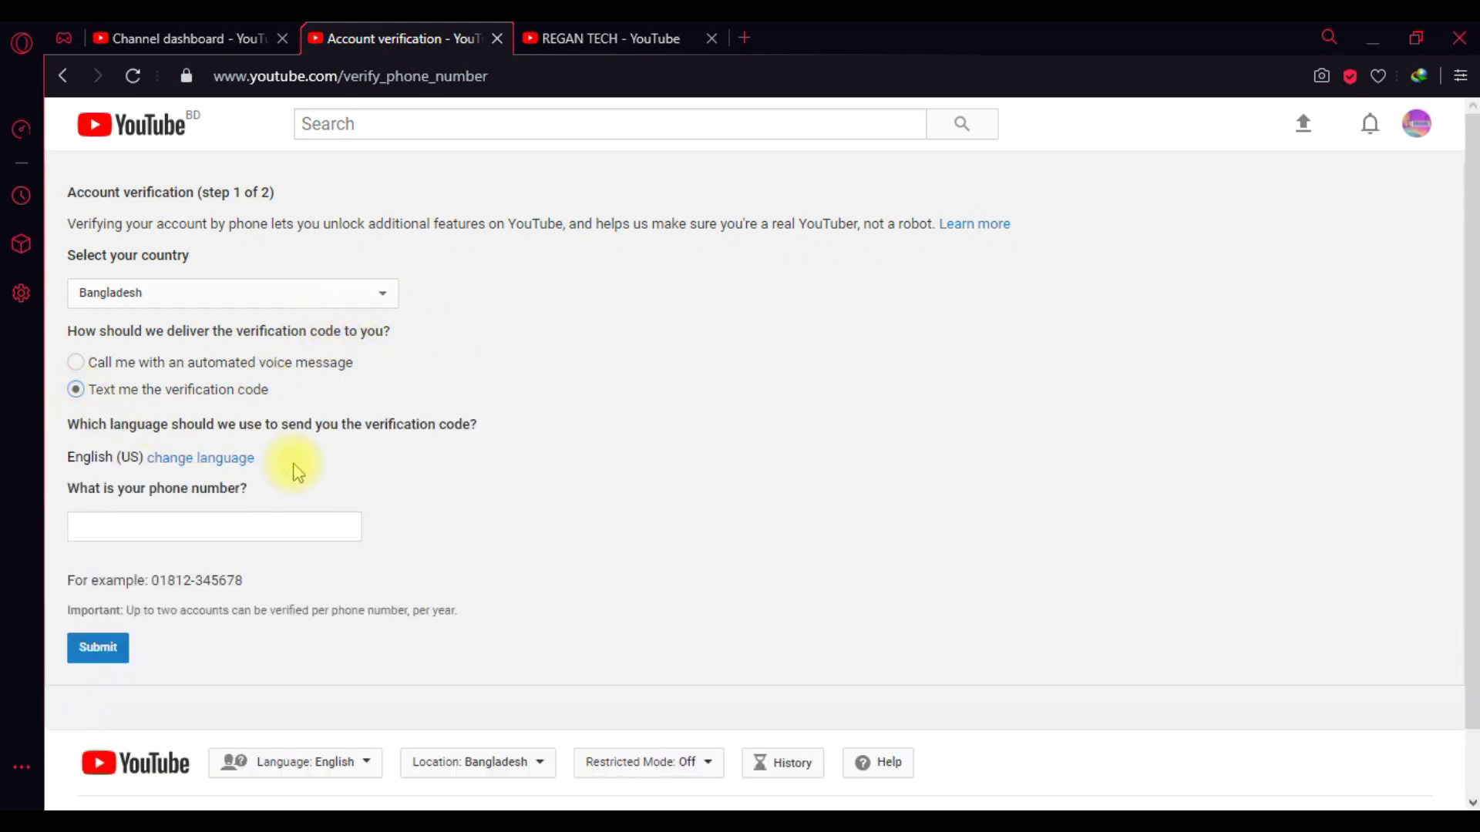
left_click(120, 526)
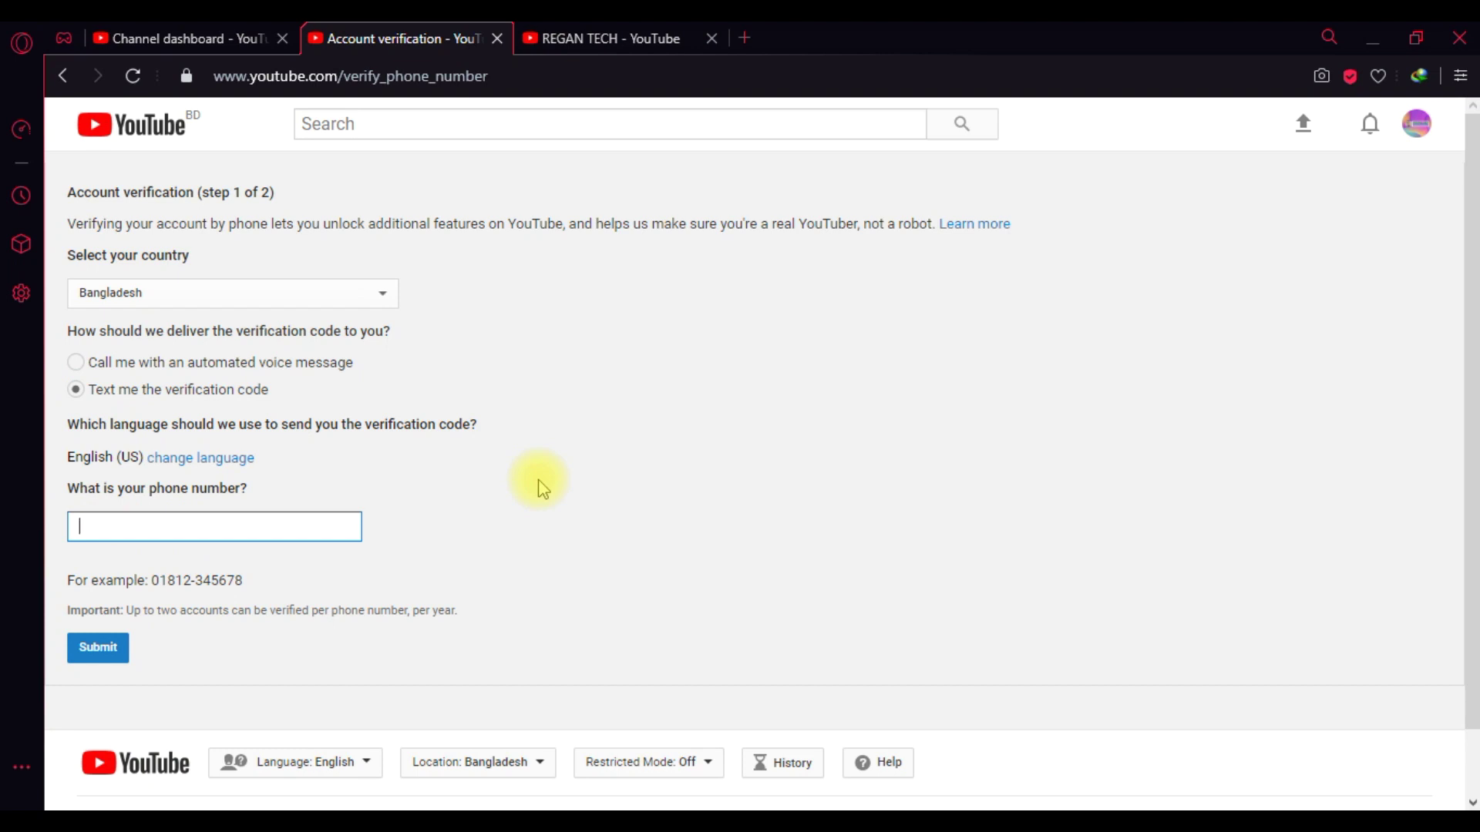
- Submit the phone number, then enter and submit the 6-digit code from the text message
left_click(99, 648)
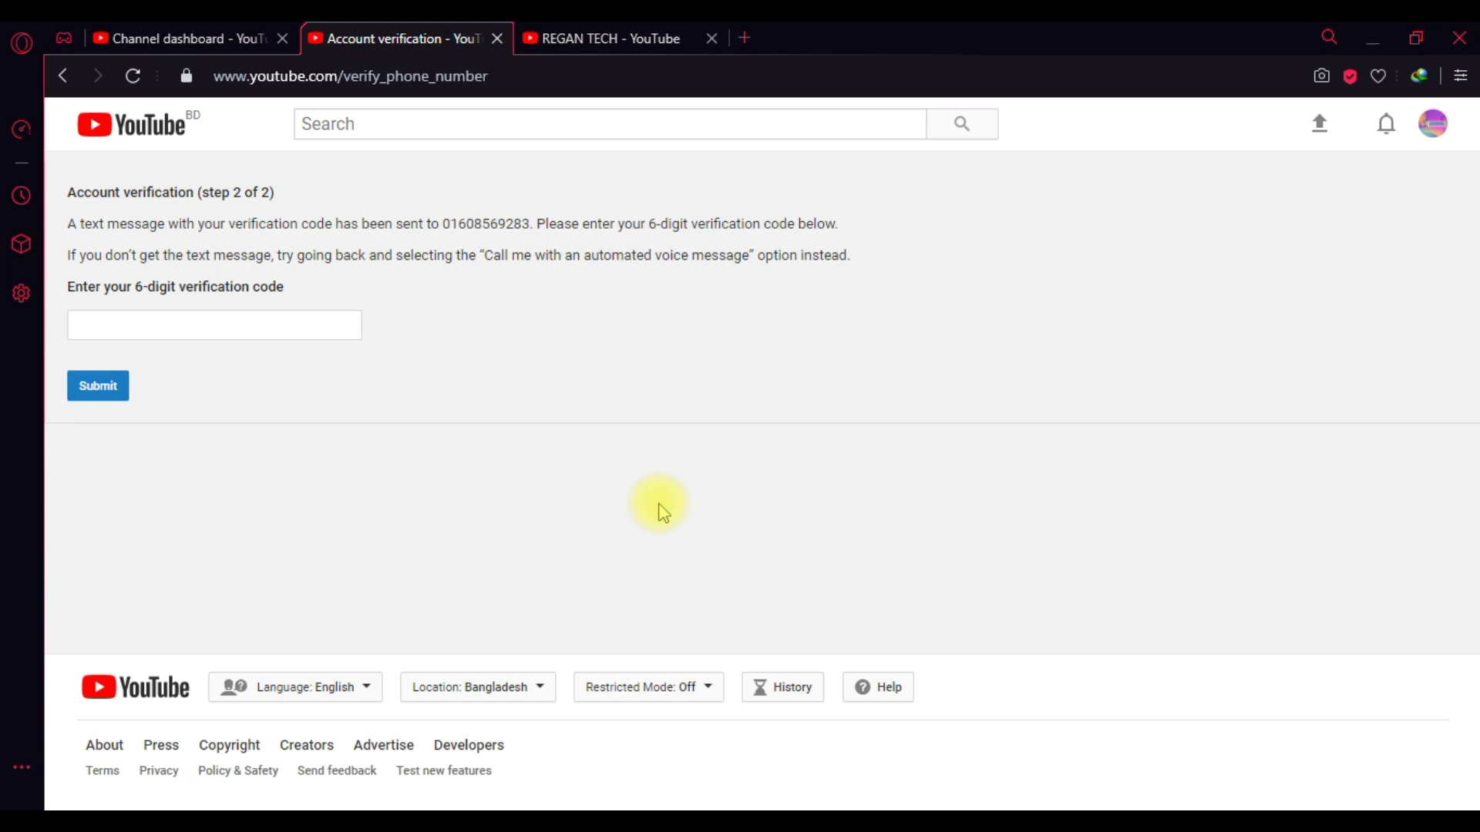
left_click(207, 325)
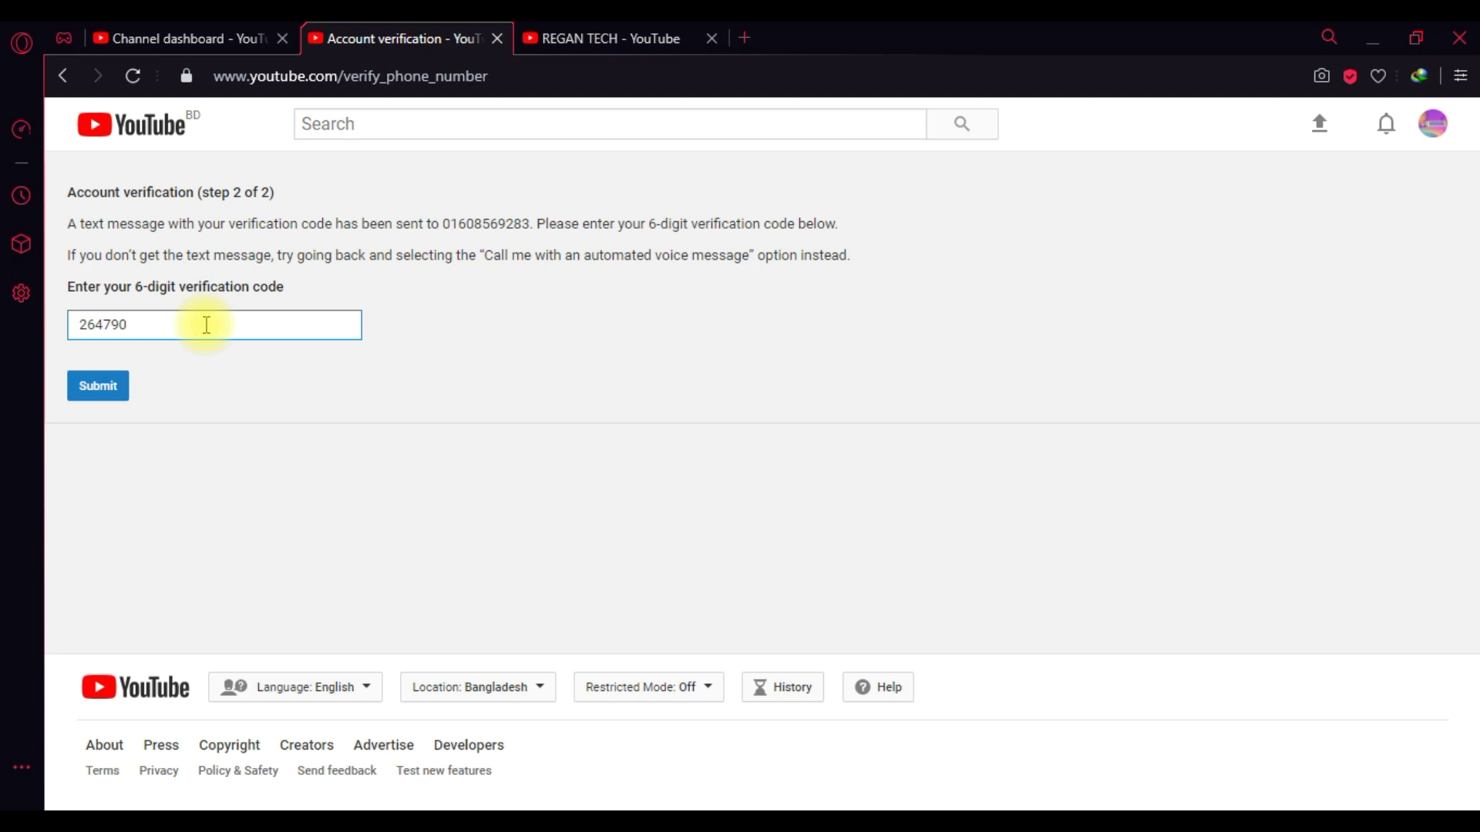
left_click(98, 389)
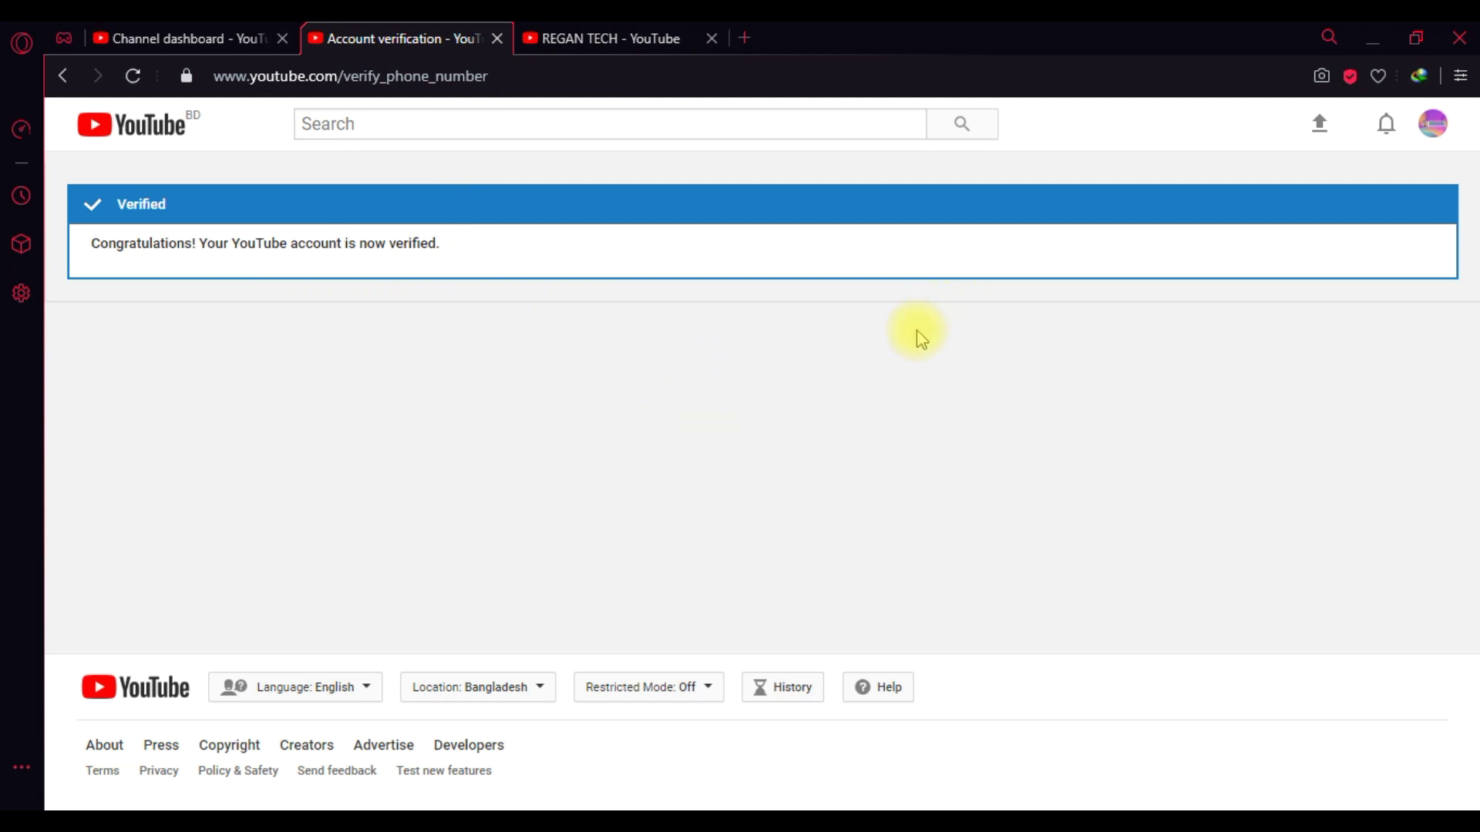
- Close the verification page and review the basic and advanced Upload defaults in Settings
key("ctrl+w")
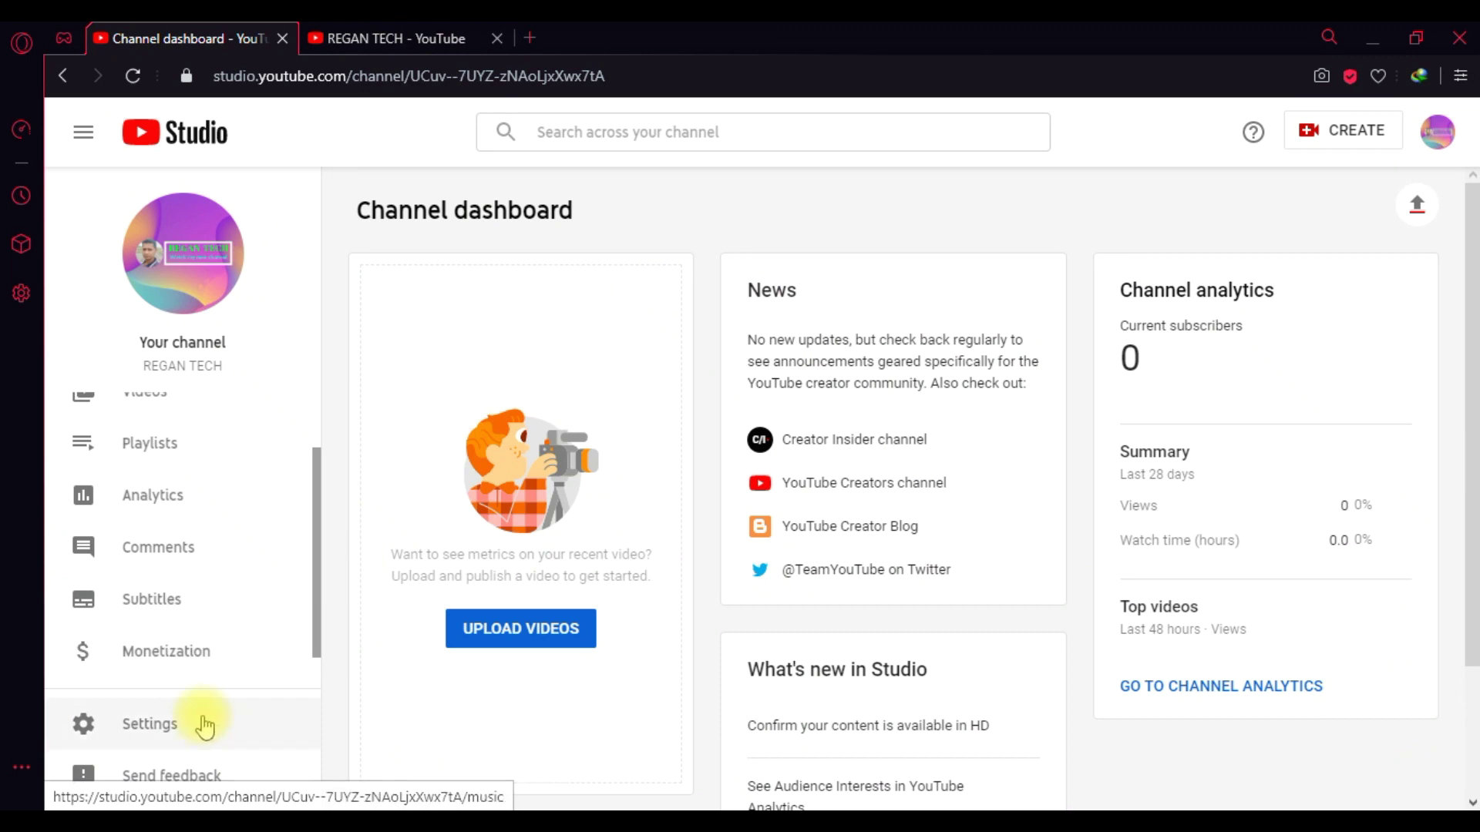
left_click(152, 725)
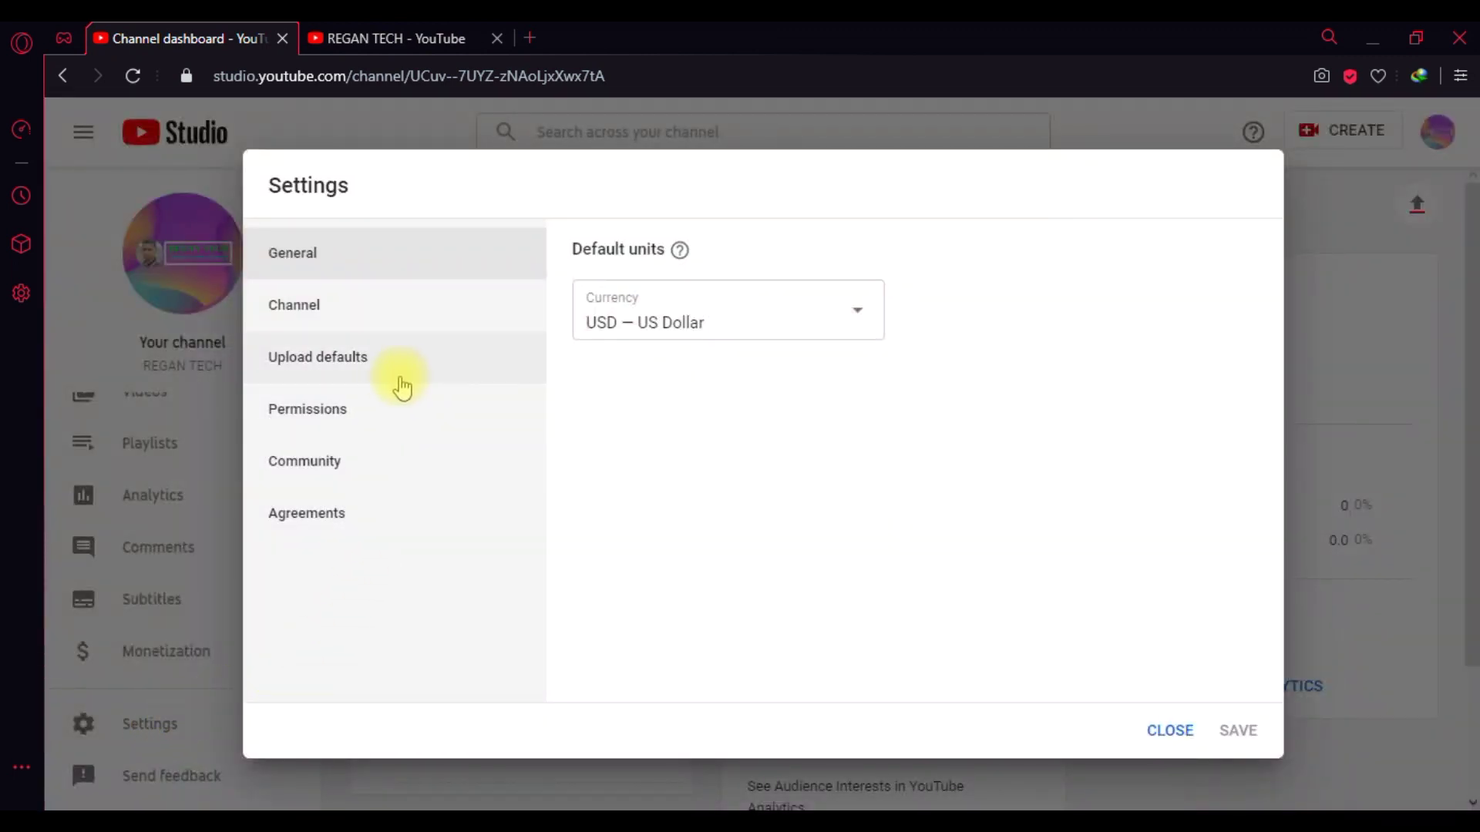
left_click(341, 364)
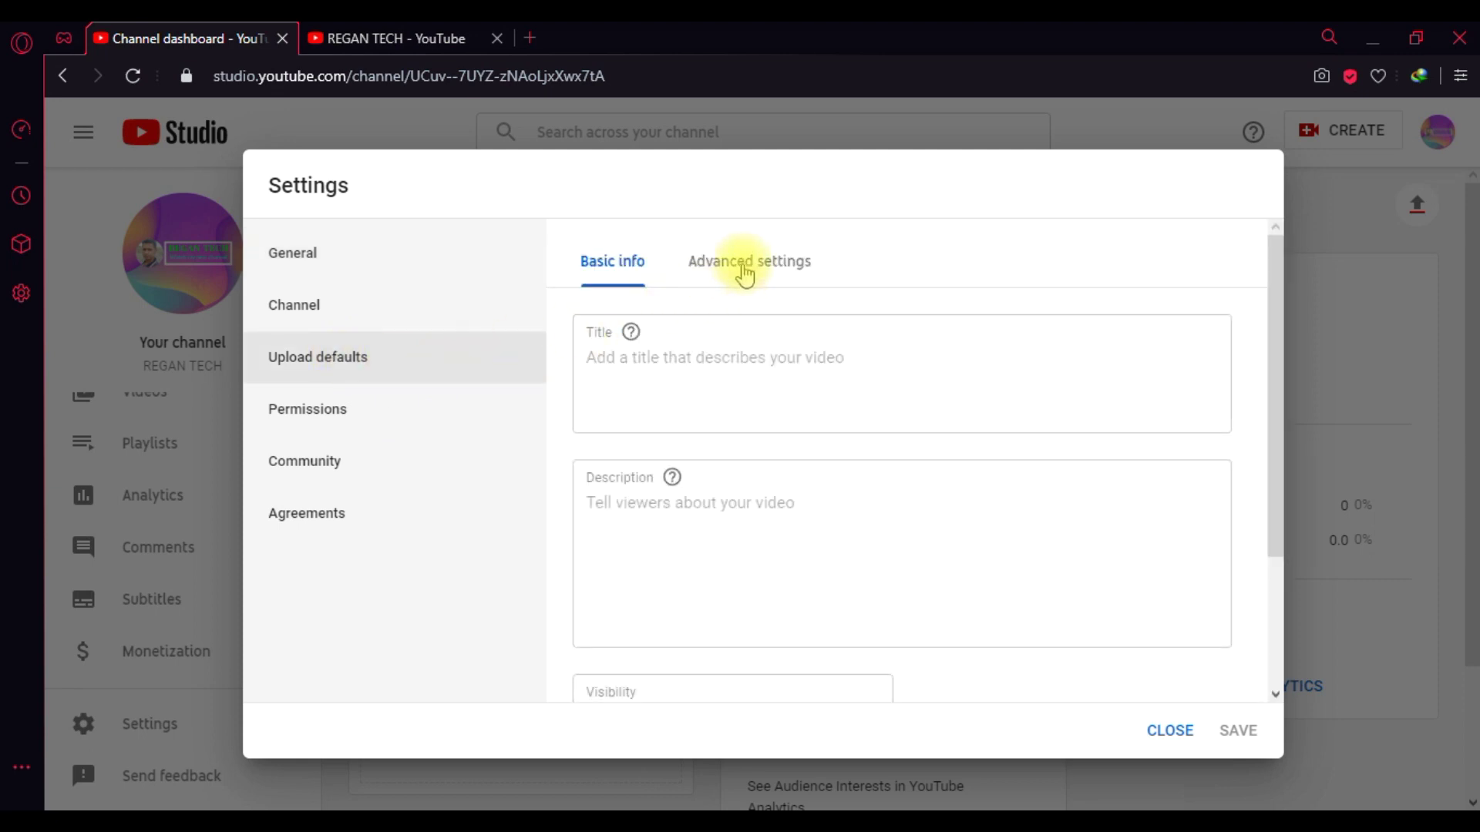
left_click(744, 272)
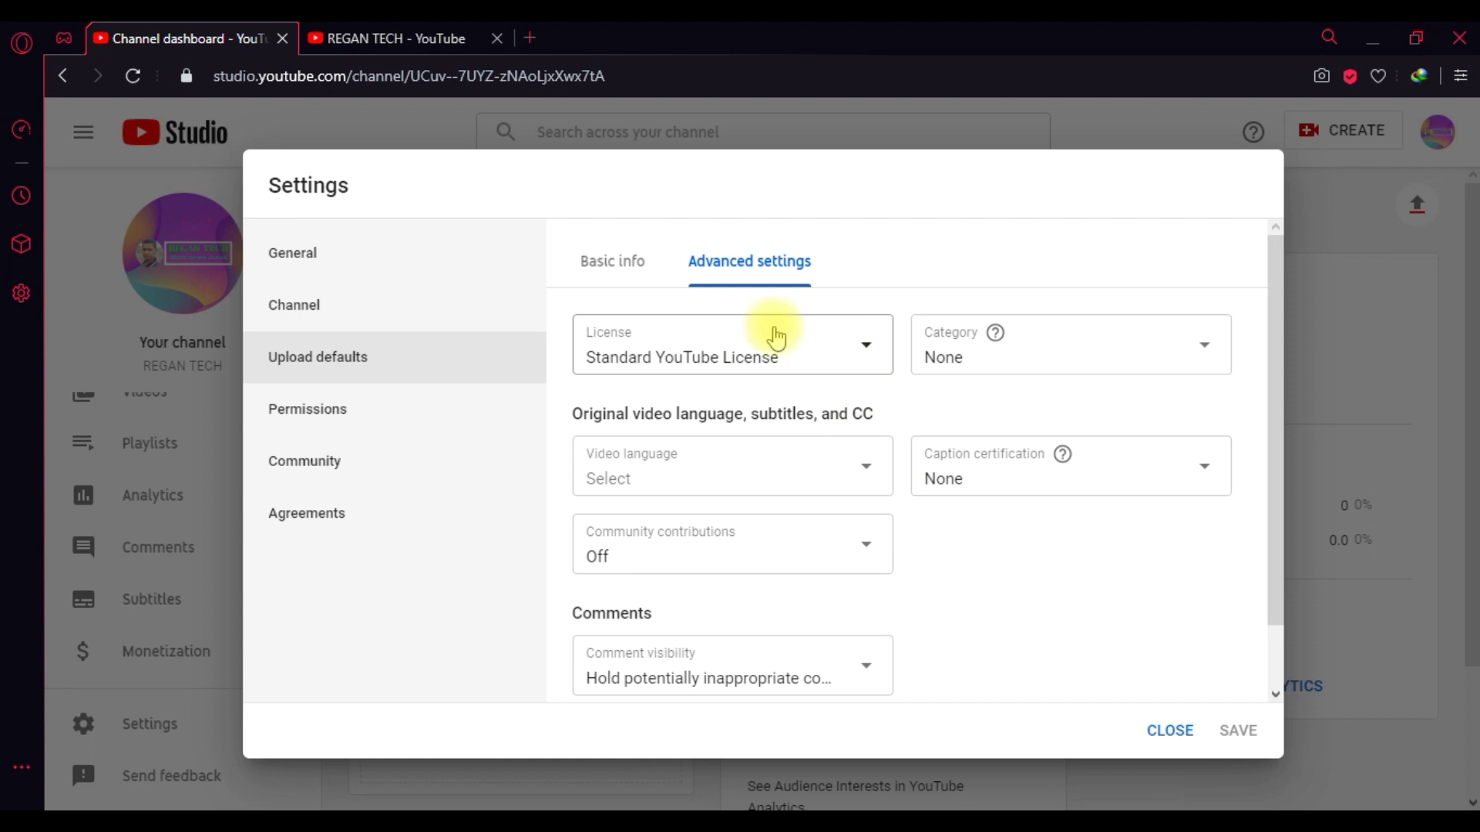
left_click(617, 271)
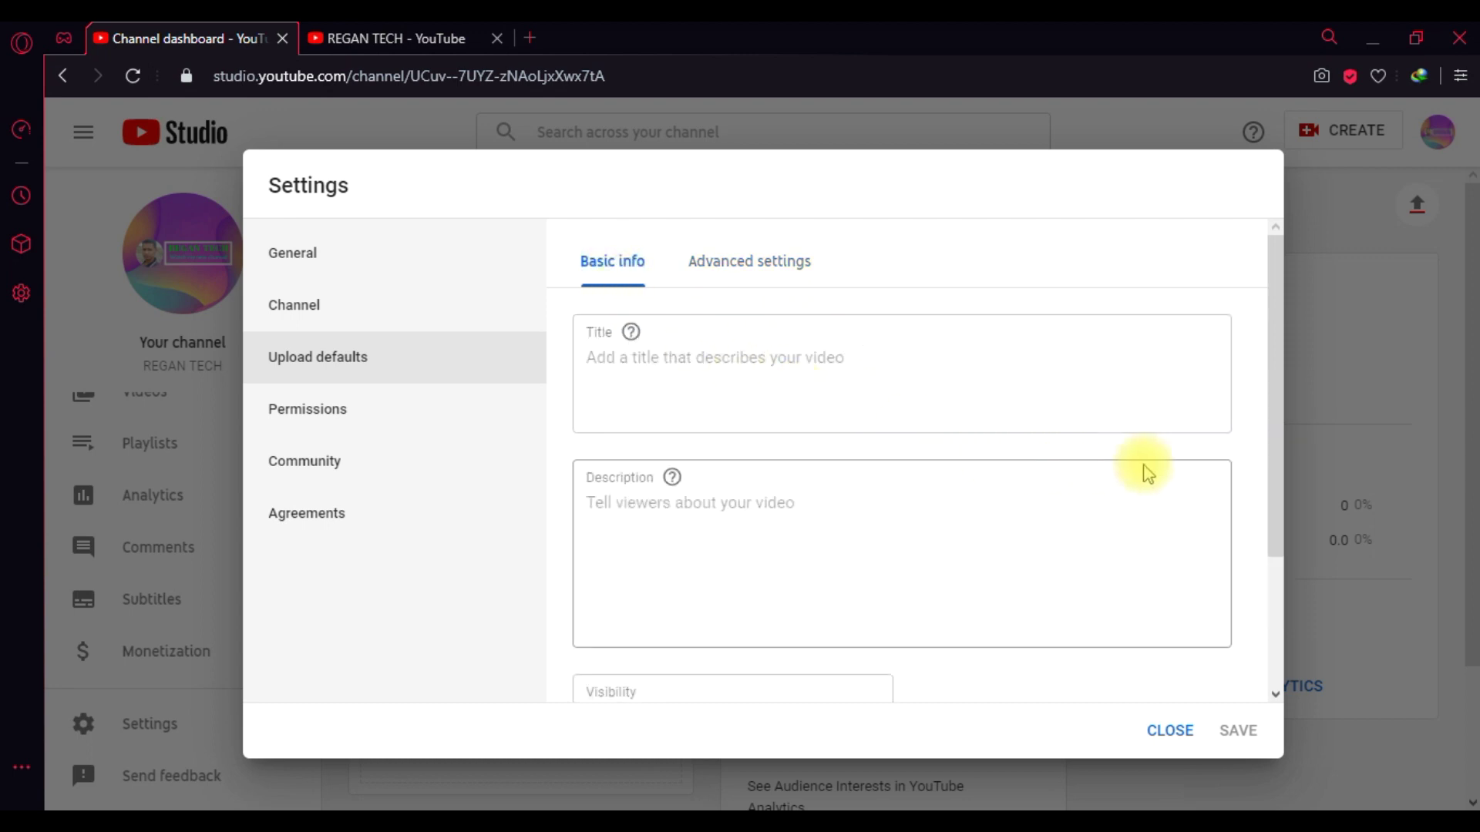
left_click_drag(1274, 416, 1239, 567)
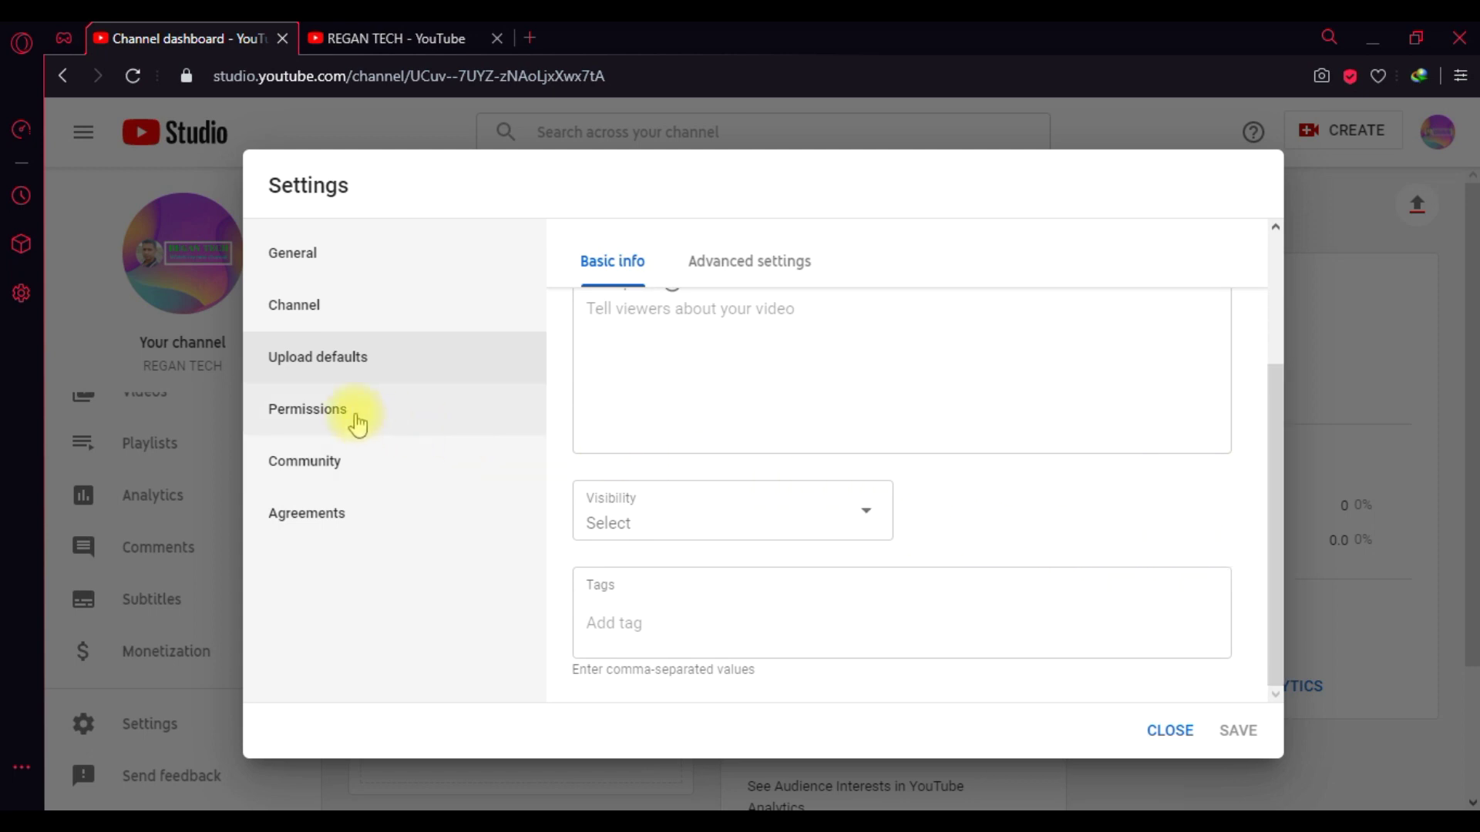
- Review Permissions and Community defaults, ending on the Upload defaults advanced options
left_click(357, 421)
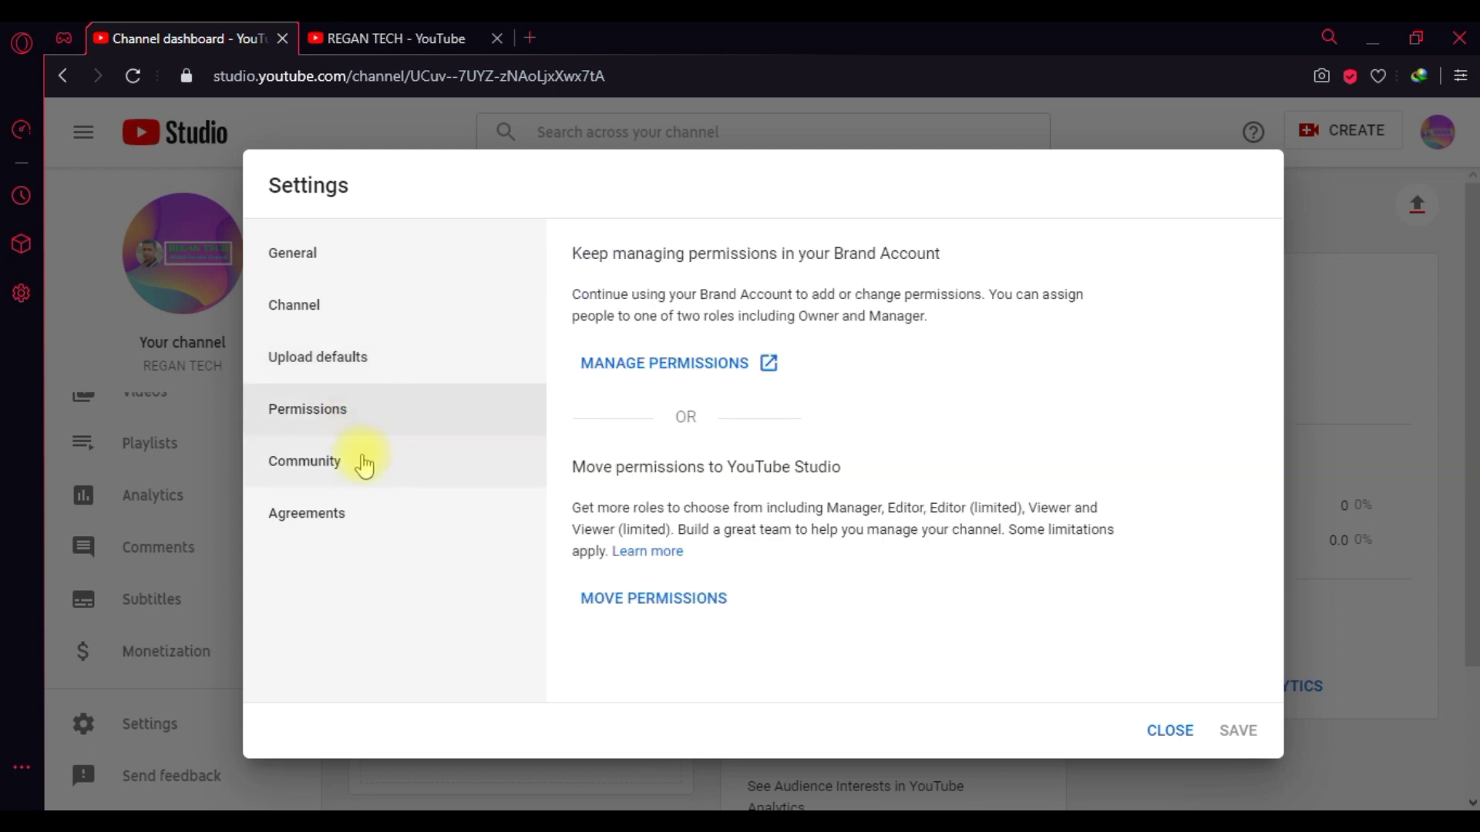
left_click(363, 464)
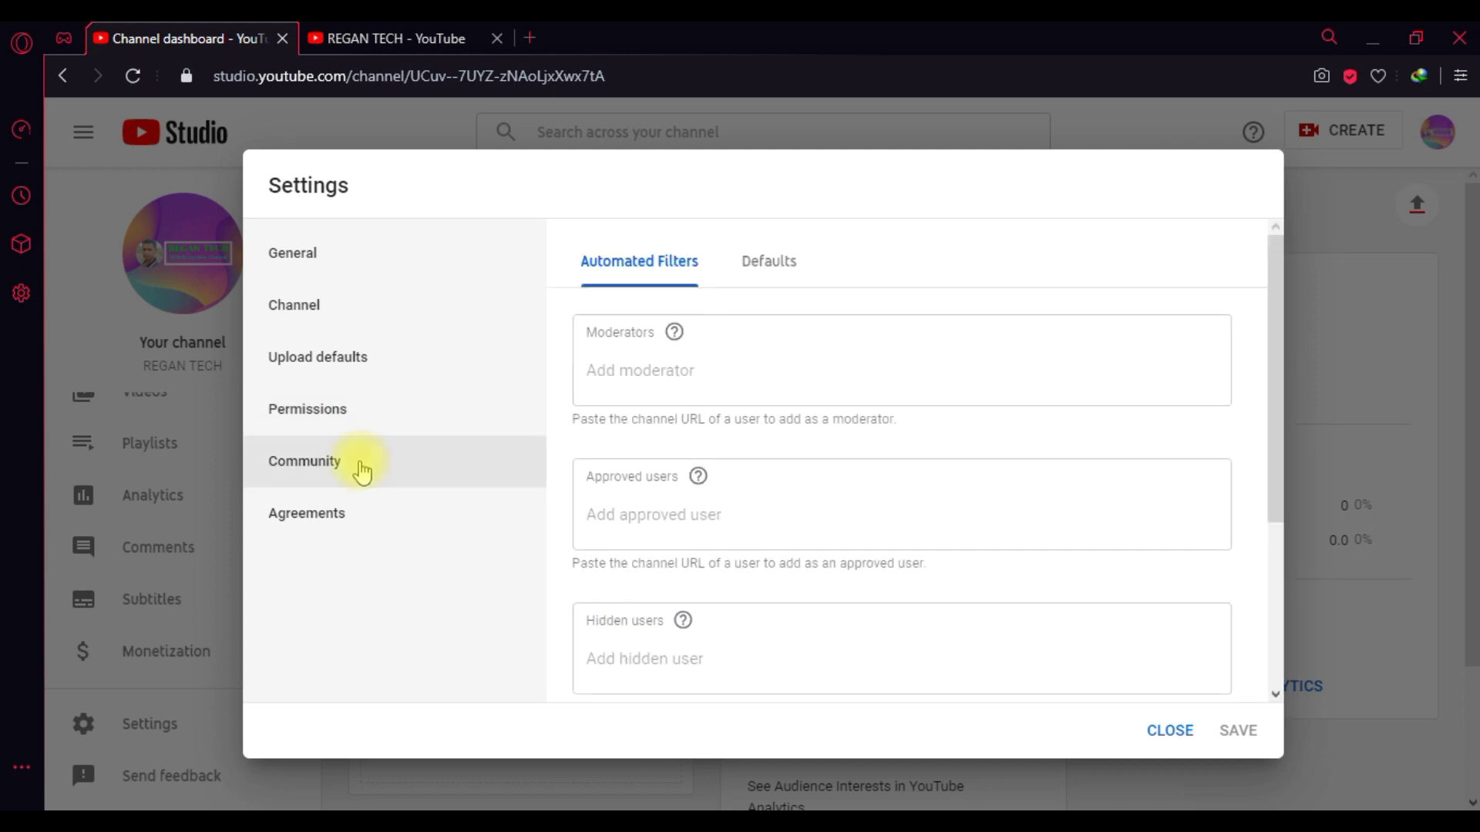
left_click(770, 276)
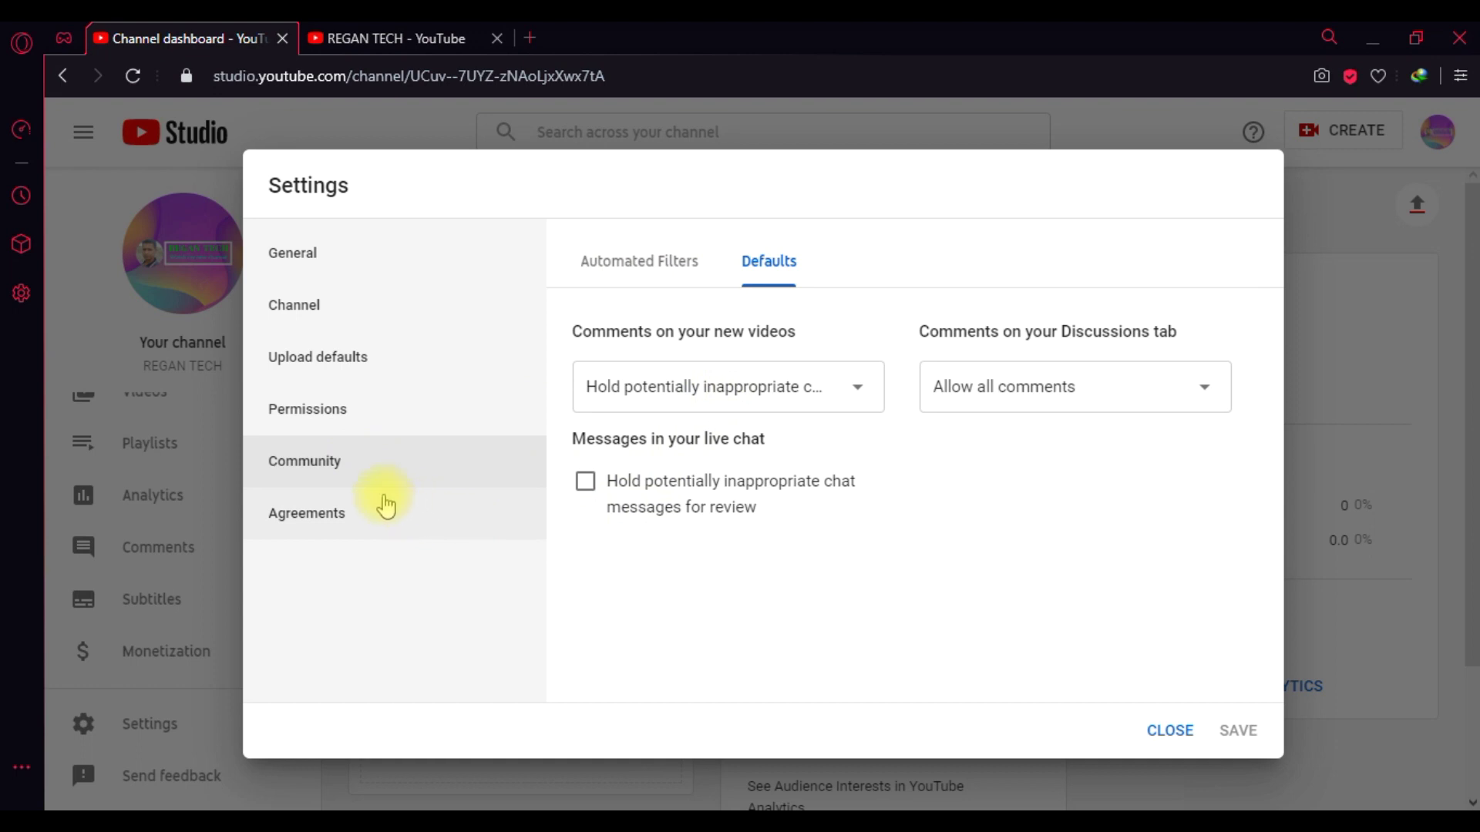
left_click(352, 369)
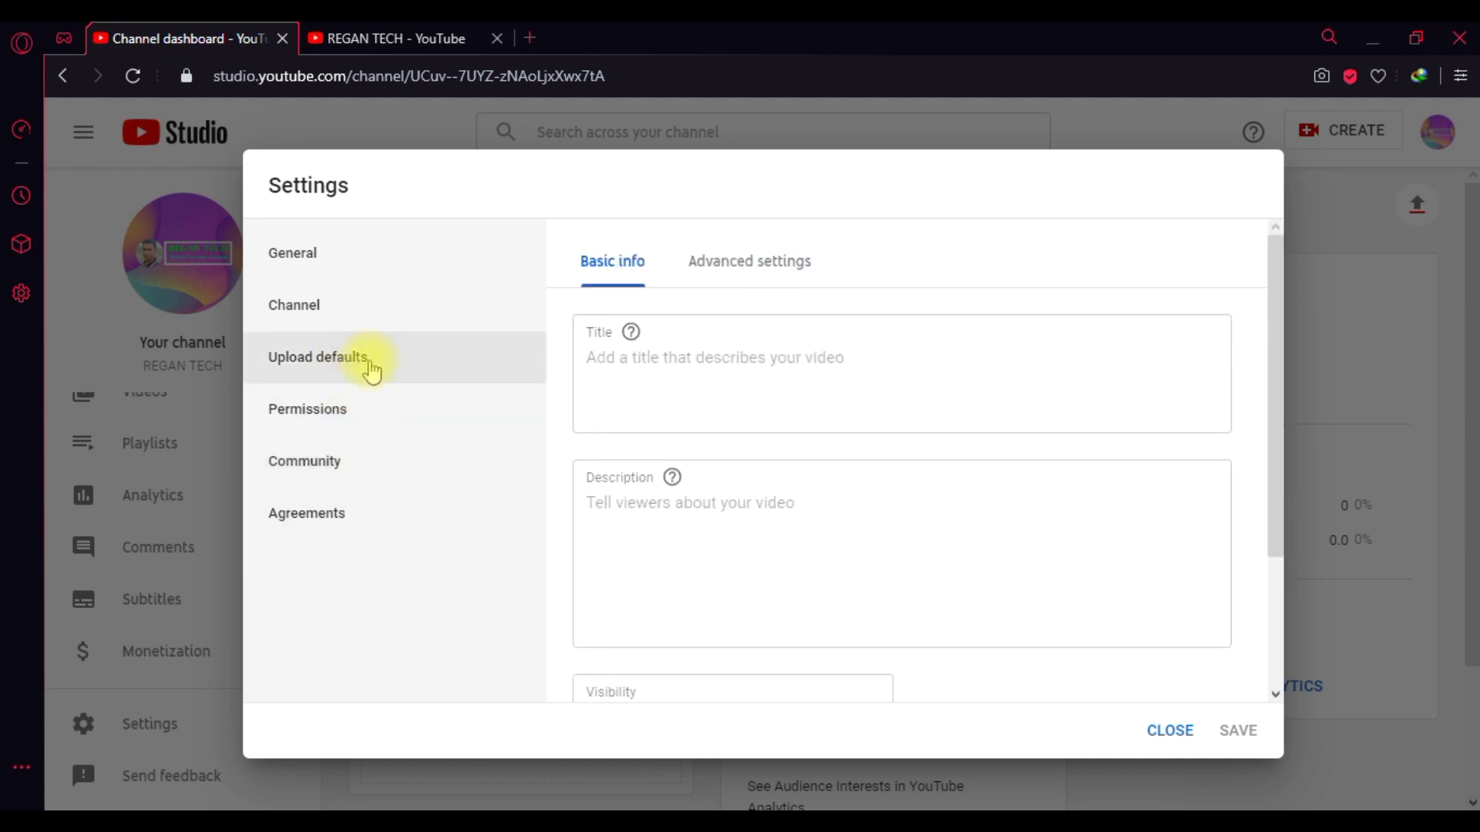
left_click(768, 266)
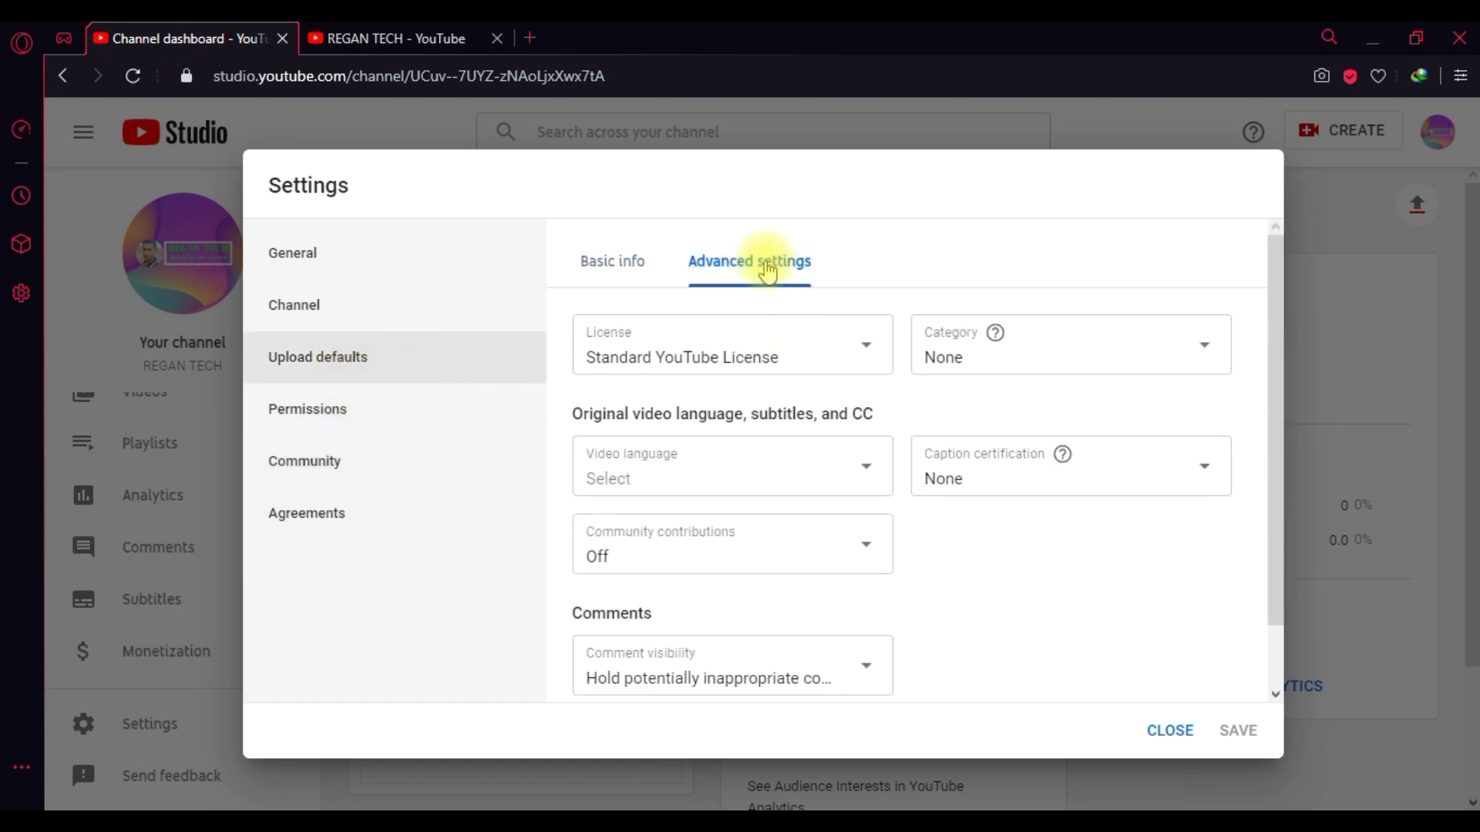
scroll(1267, 431, "down", 1)
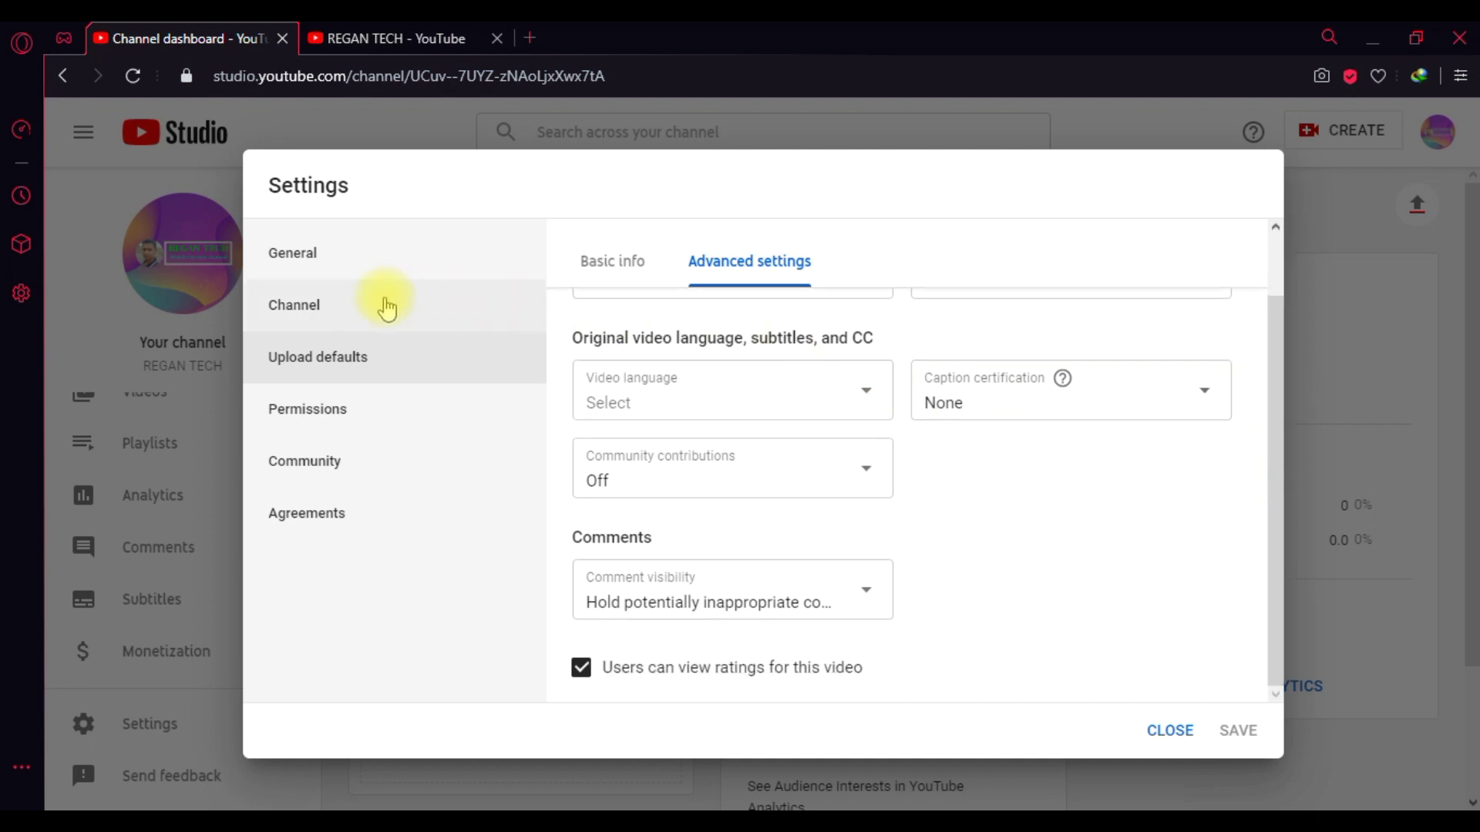
- Show the Channel section's Feature eligibility, confirming phone-verification features are Eligible
left_click(386, 309)
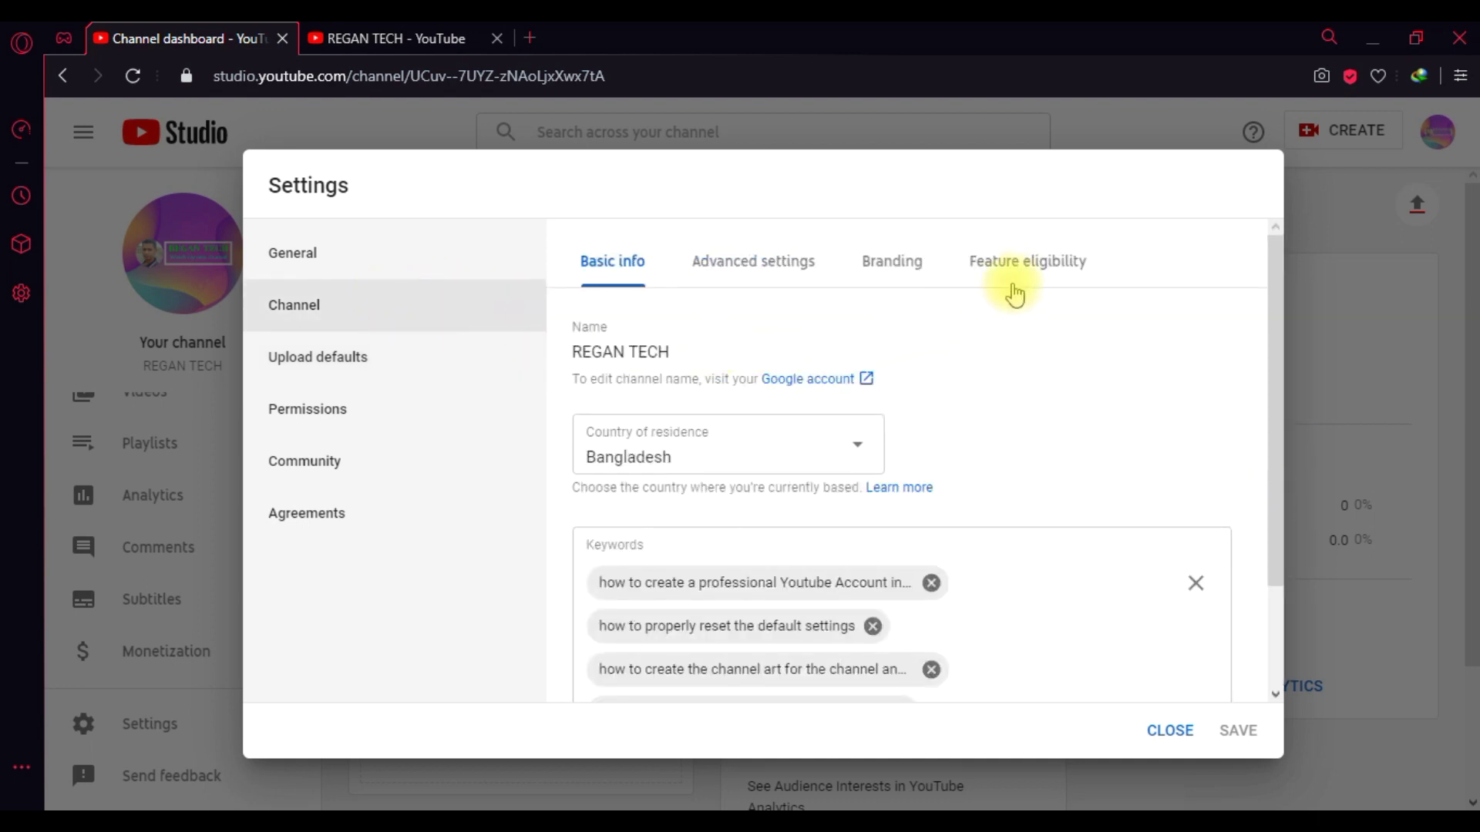
left_click(1026, 263)
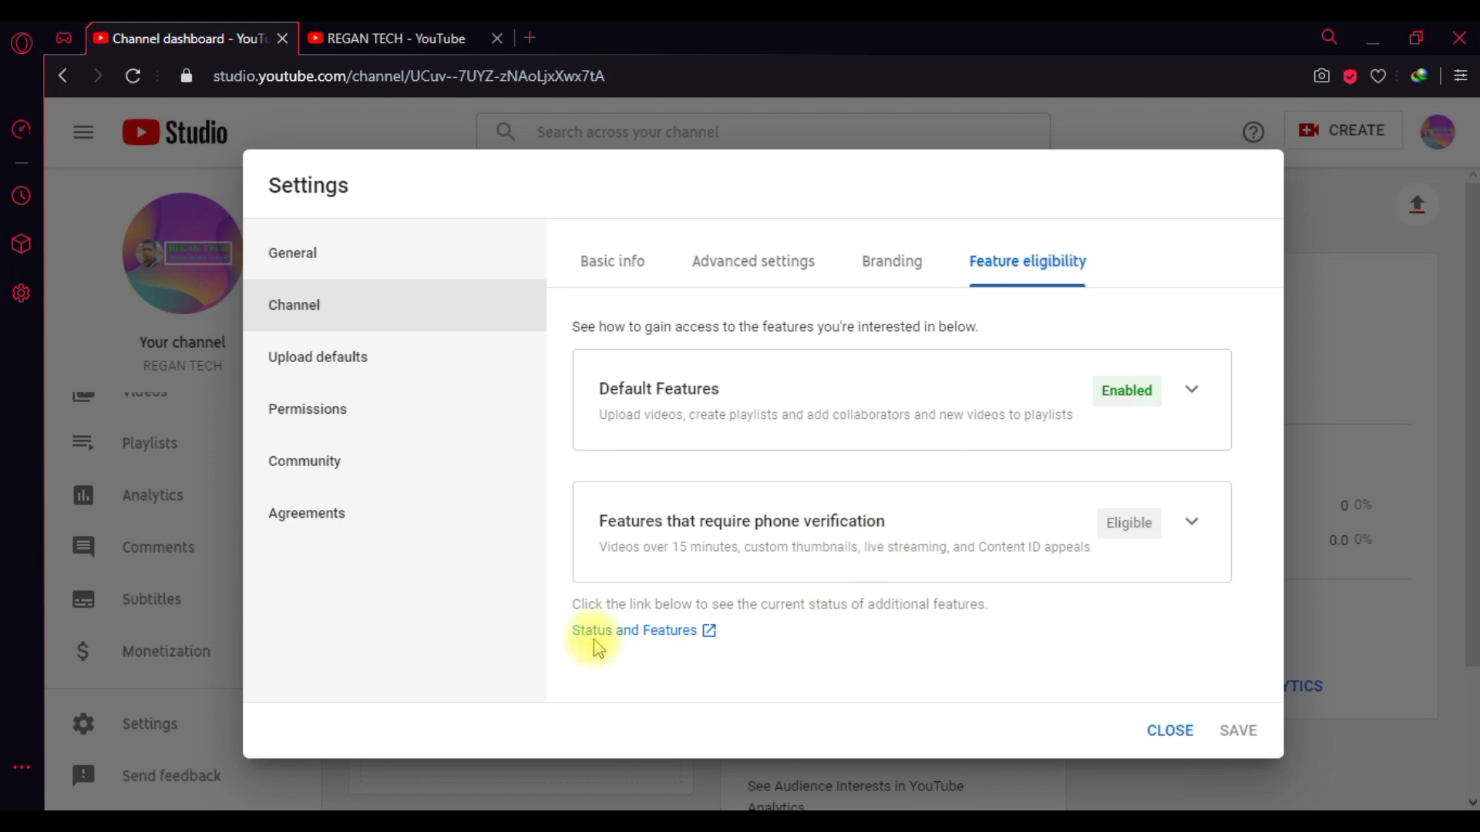
- Go to Status and Features and enable live streaming from its Live streaming card
left_click(665, 640)
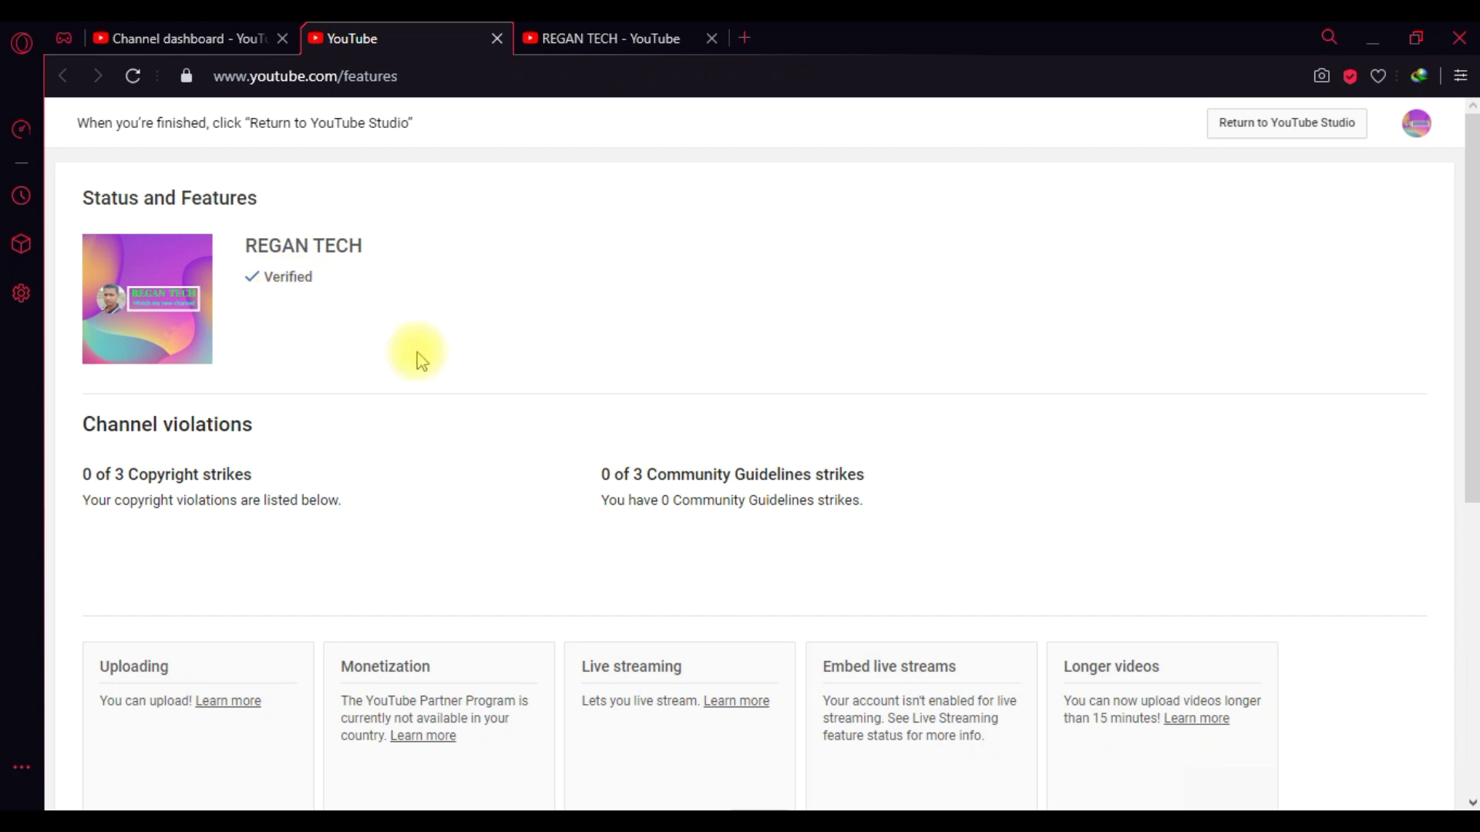
left_click_drag(1468, 262, 1469, 465)
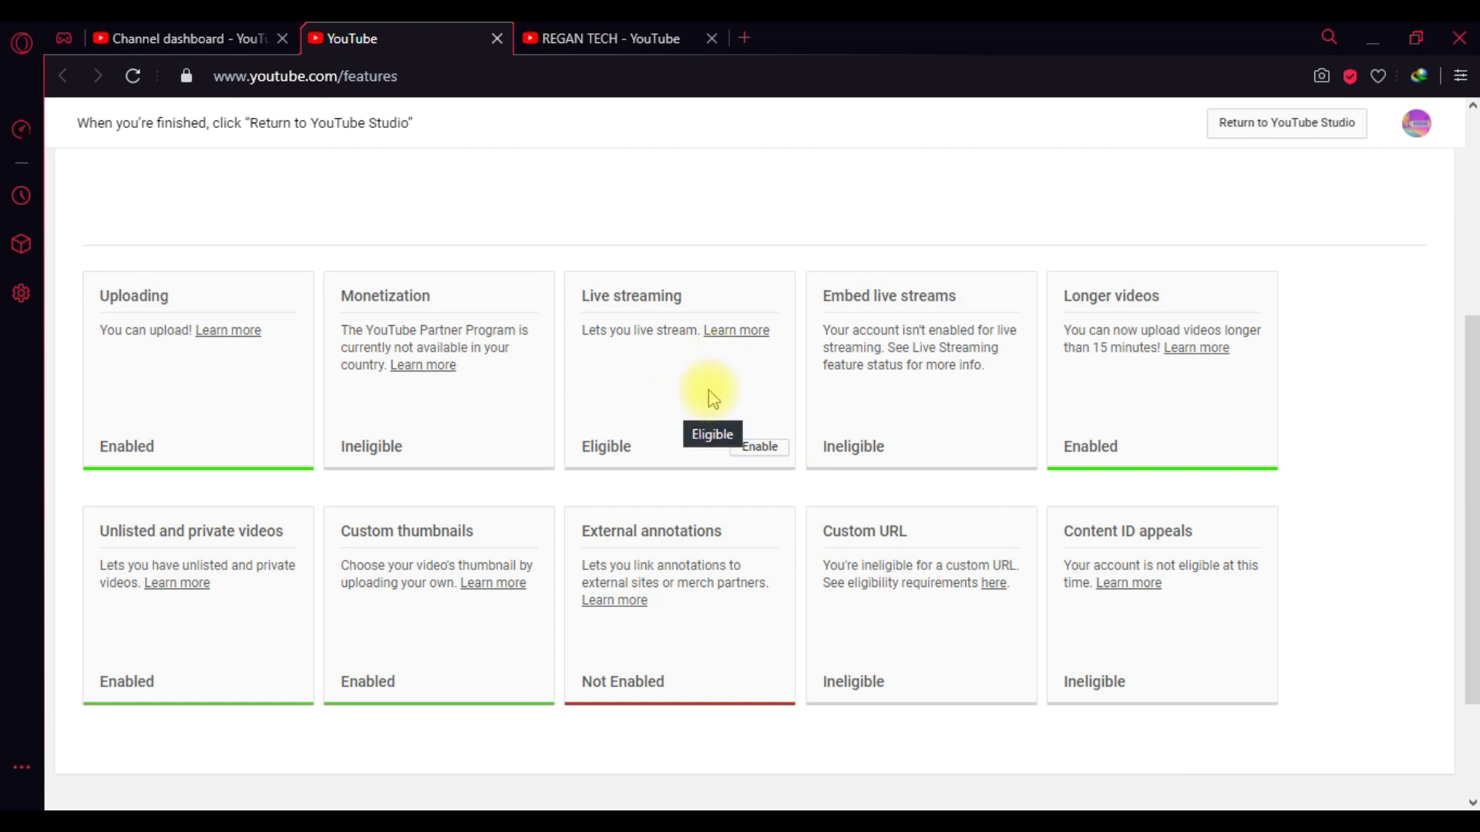
left_click(760, 447)
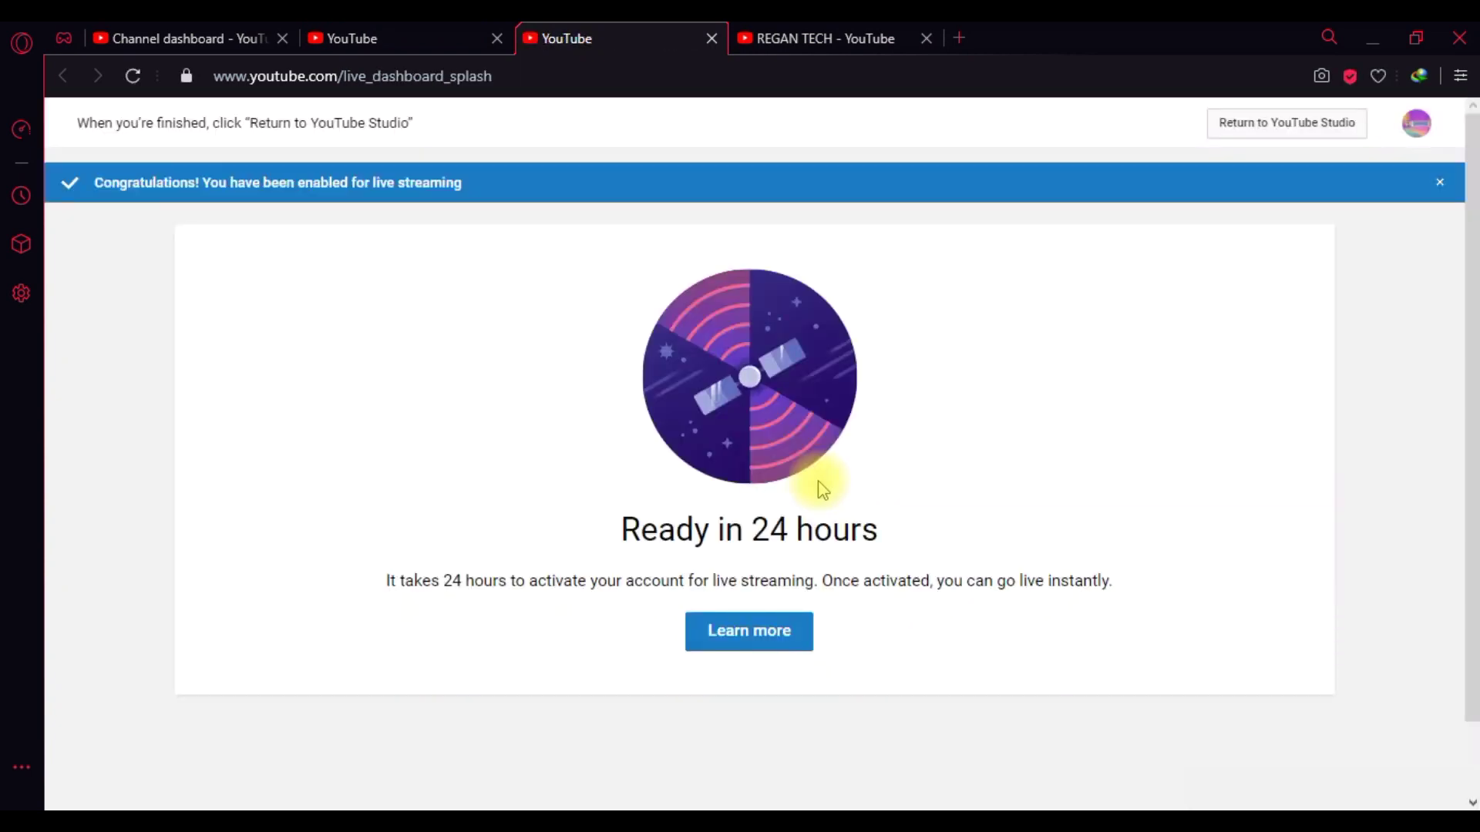
- Dismiss the live-streaming congratulations notice and close the live dashboard tab to view feature statuses
left_click(1440, 184)
left_click_drag(1470, 182, 1476, 410)
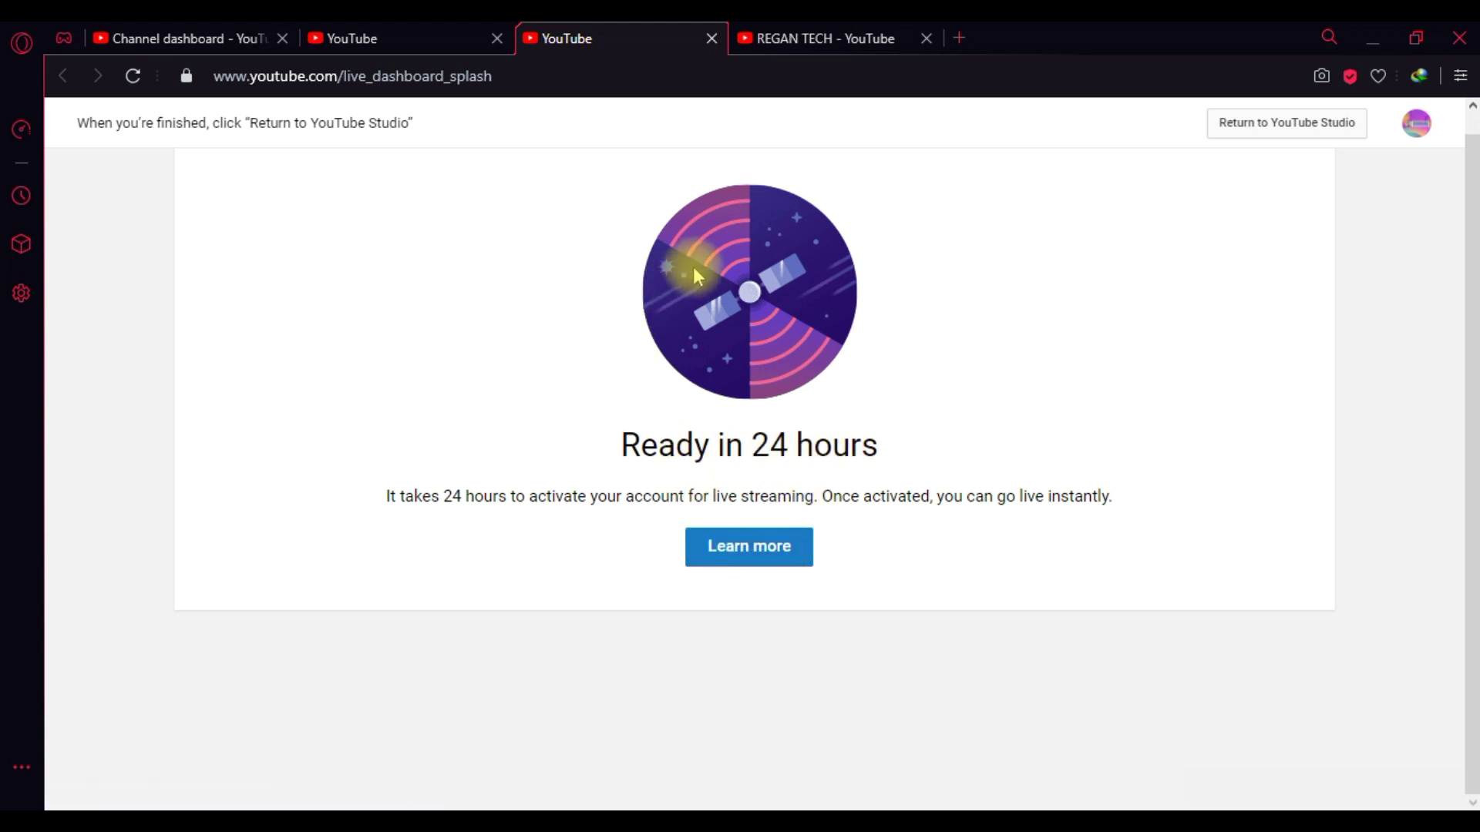
left_click(711, 38)
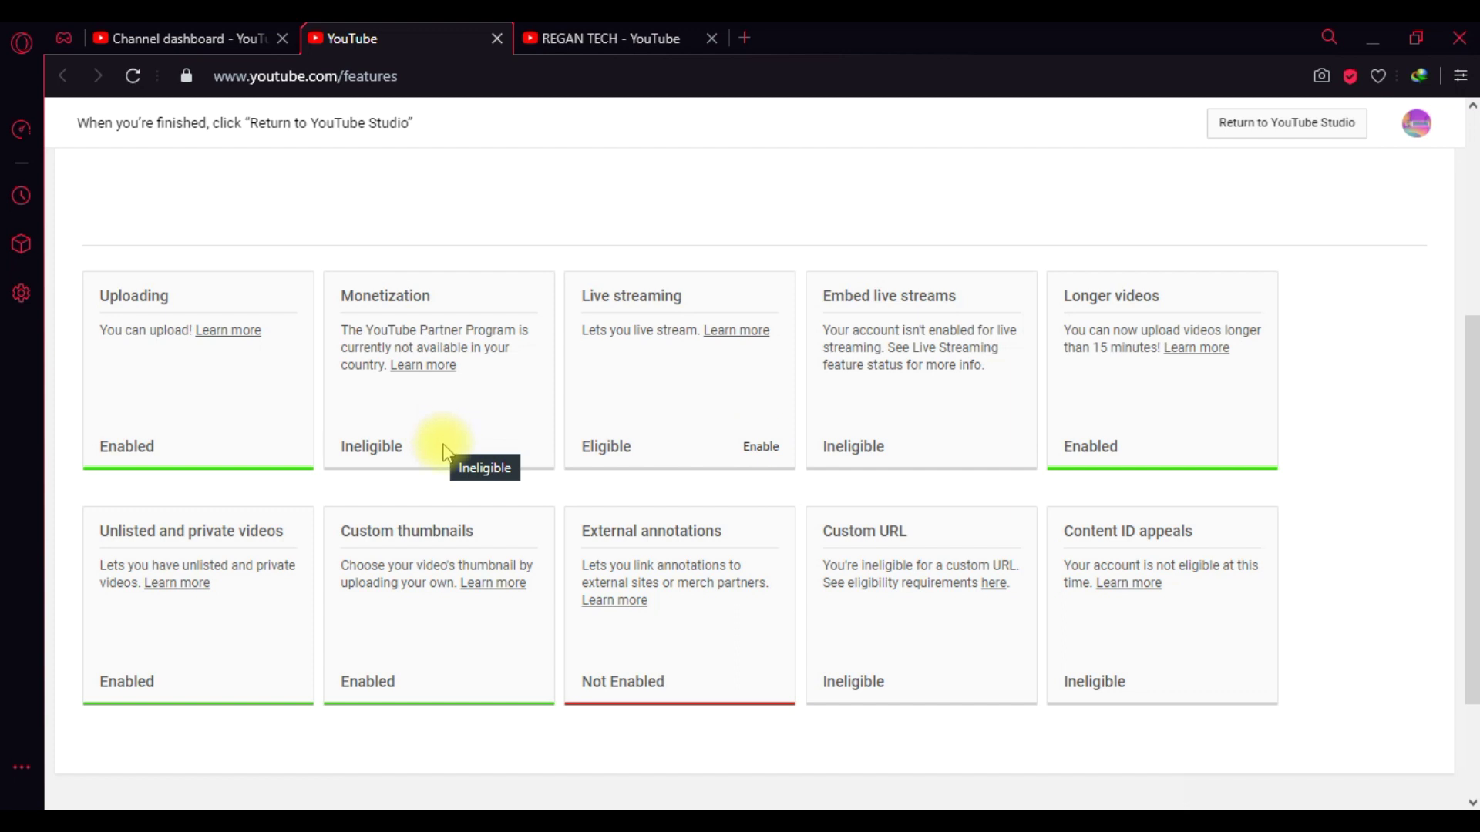
- Close the Status and Features and channel tabs plus Settings, then open Channel monetization
left_click(494, 39)
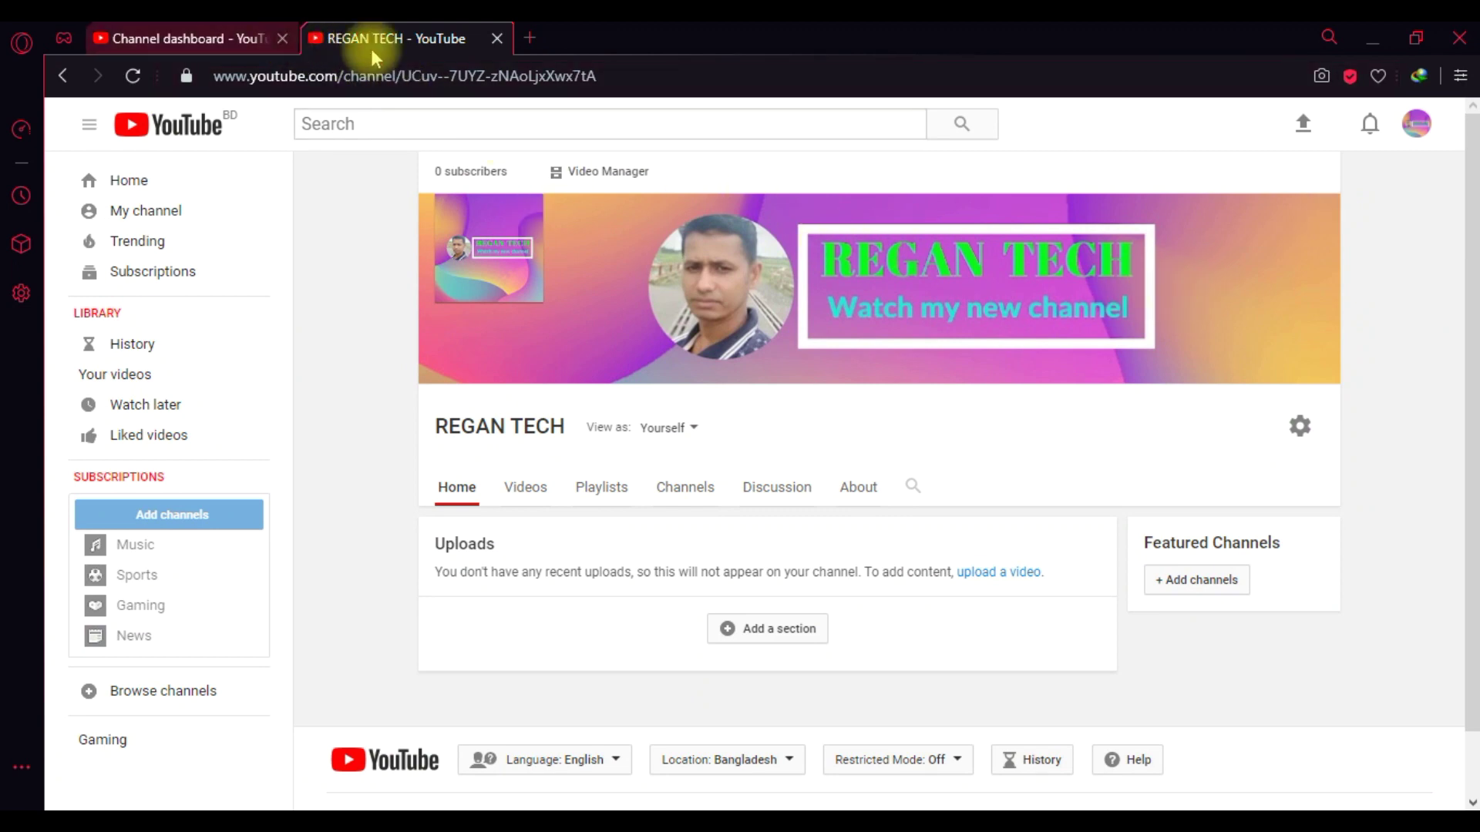
left_click(497, 39)
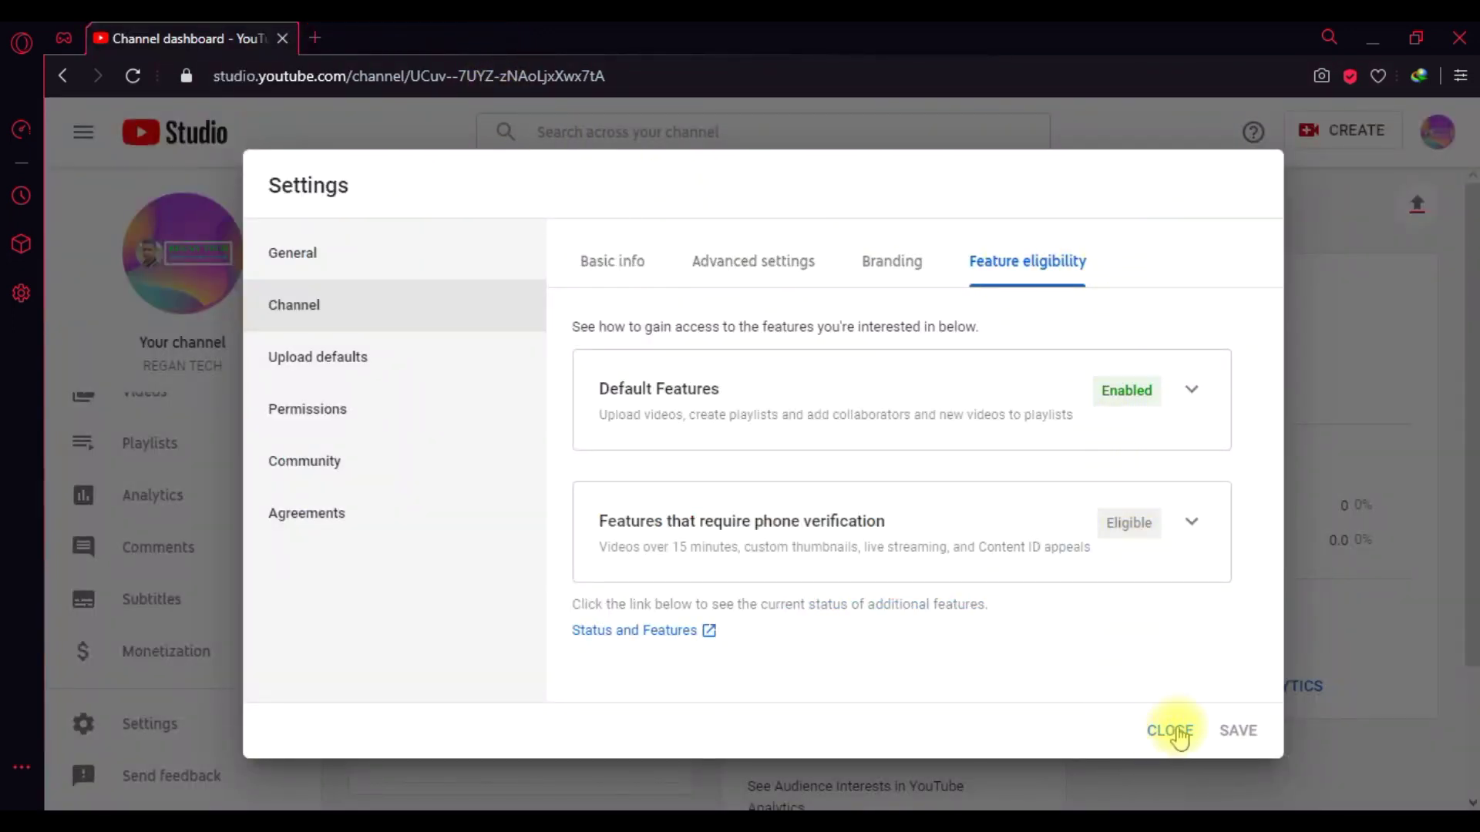
left_click(1172, 732)
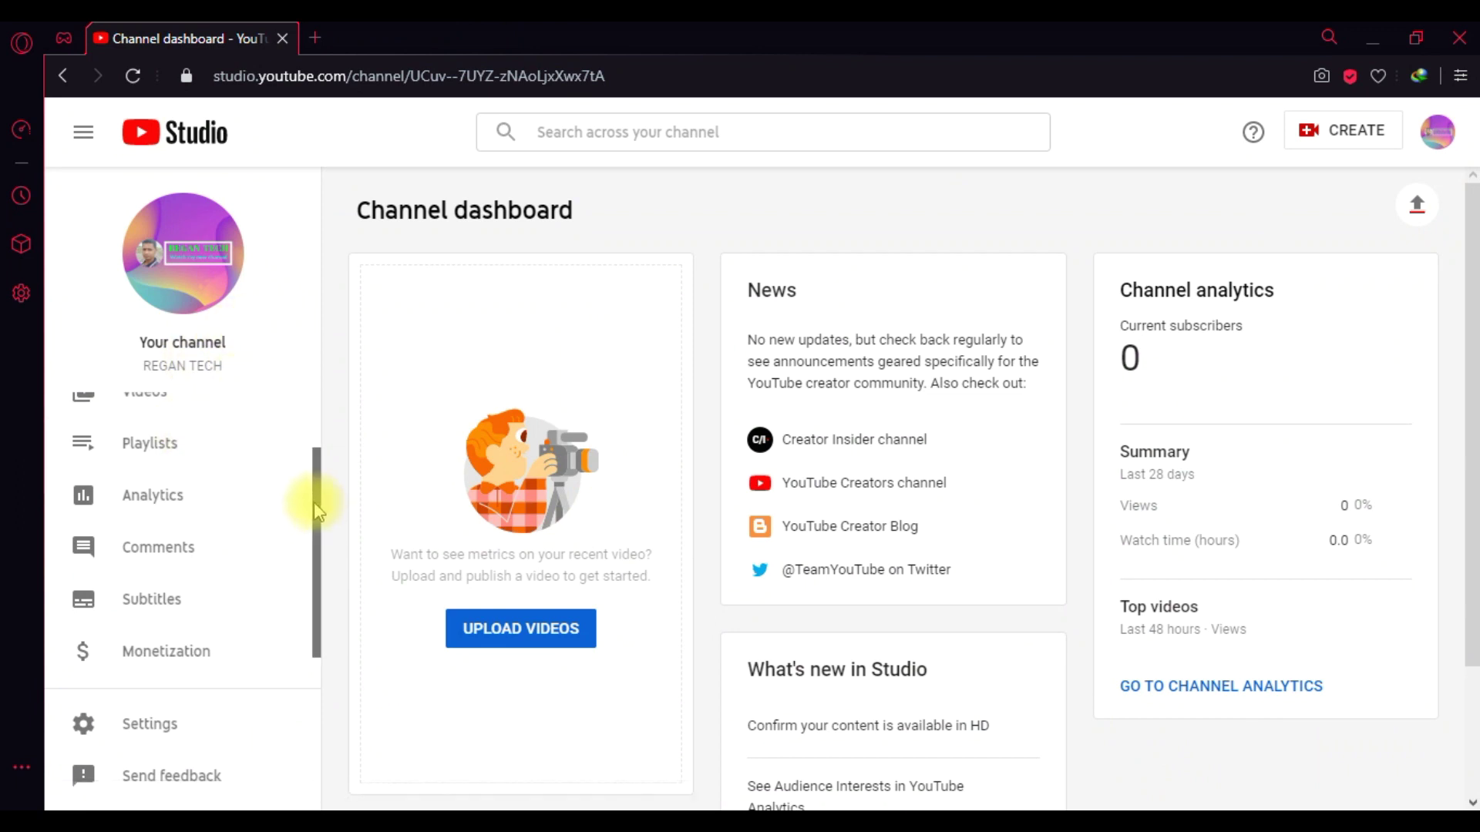
scroll(316, 508, "down", 1)
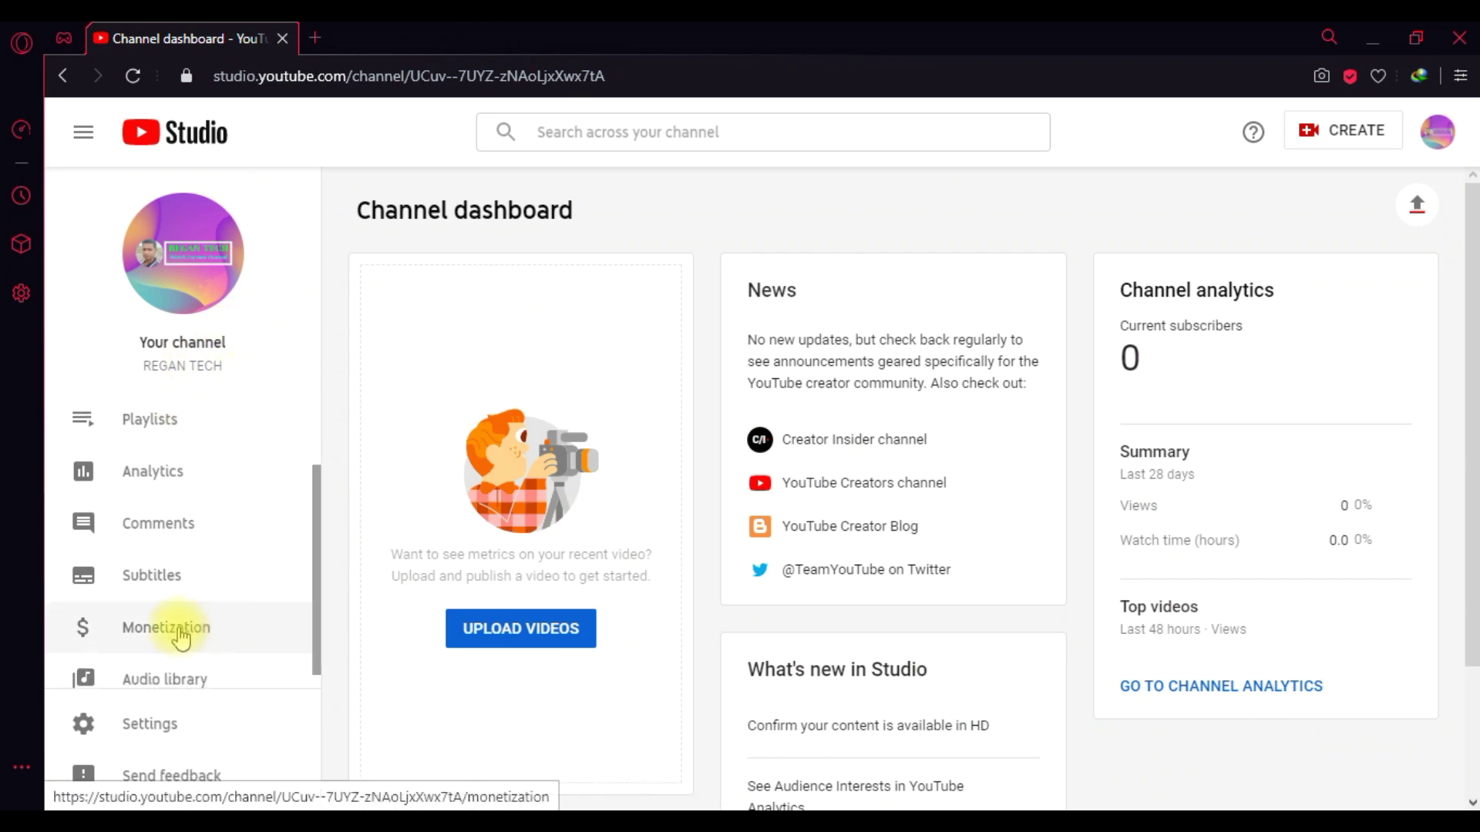
left_click(182, 637)
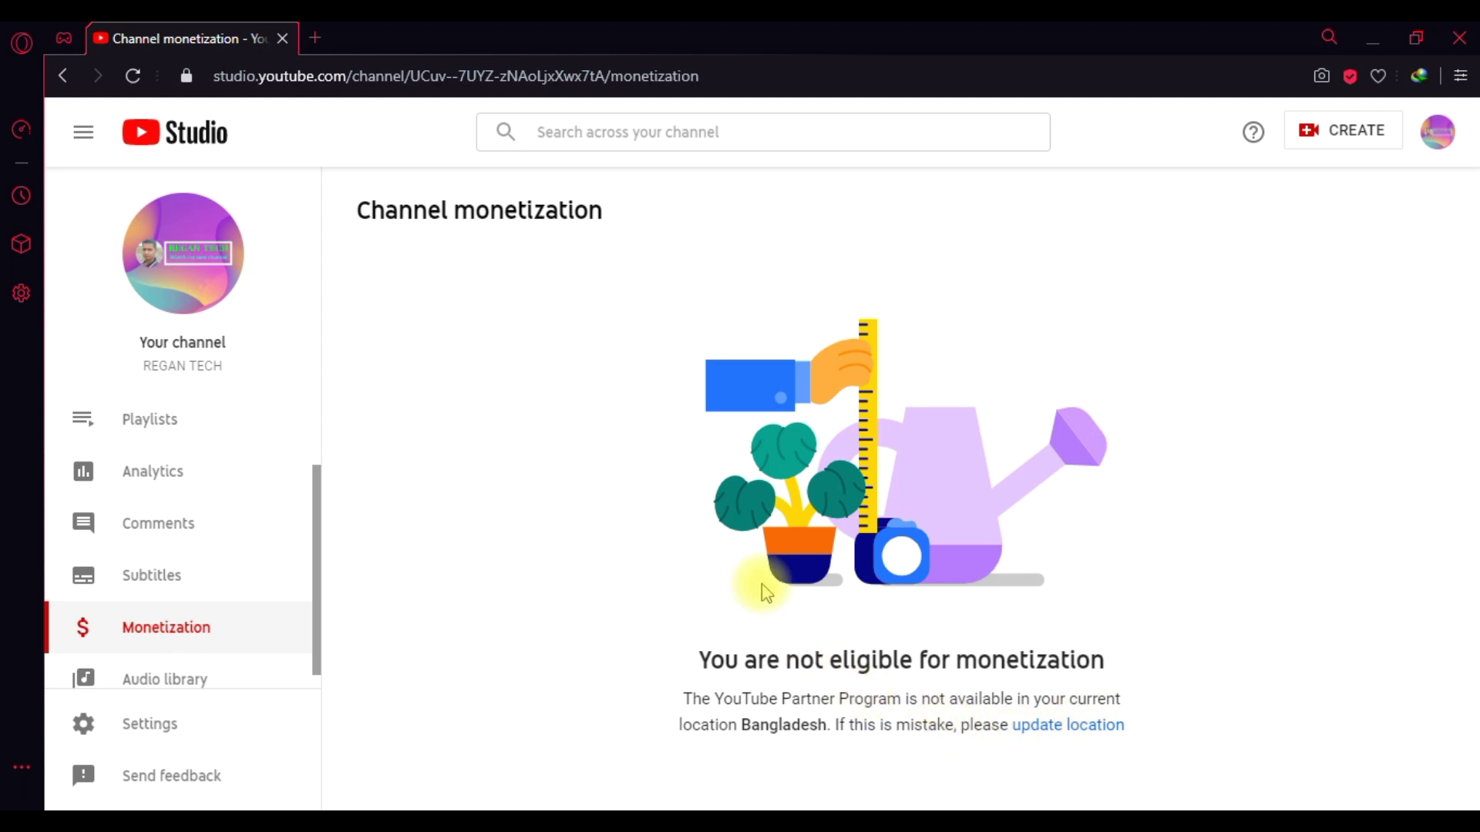
- Change the channel's country of residence from Bangladesh to India and save it
left_click(1048, 728)
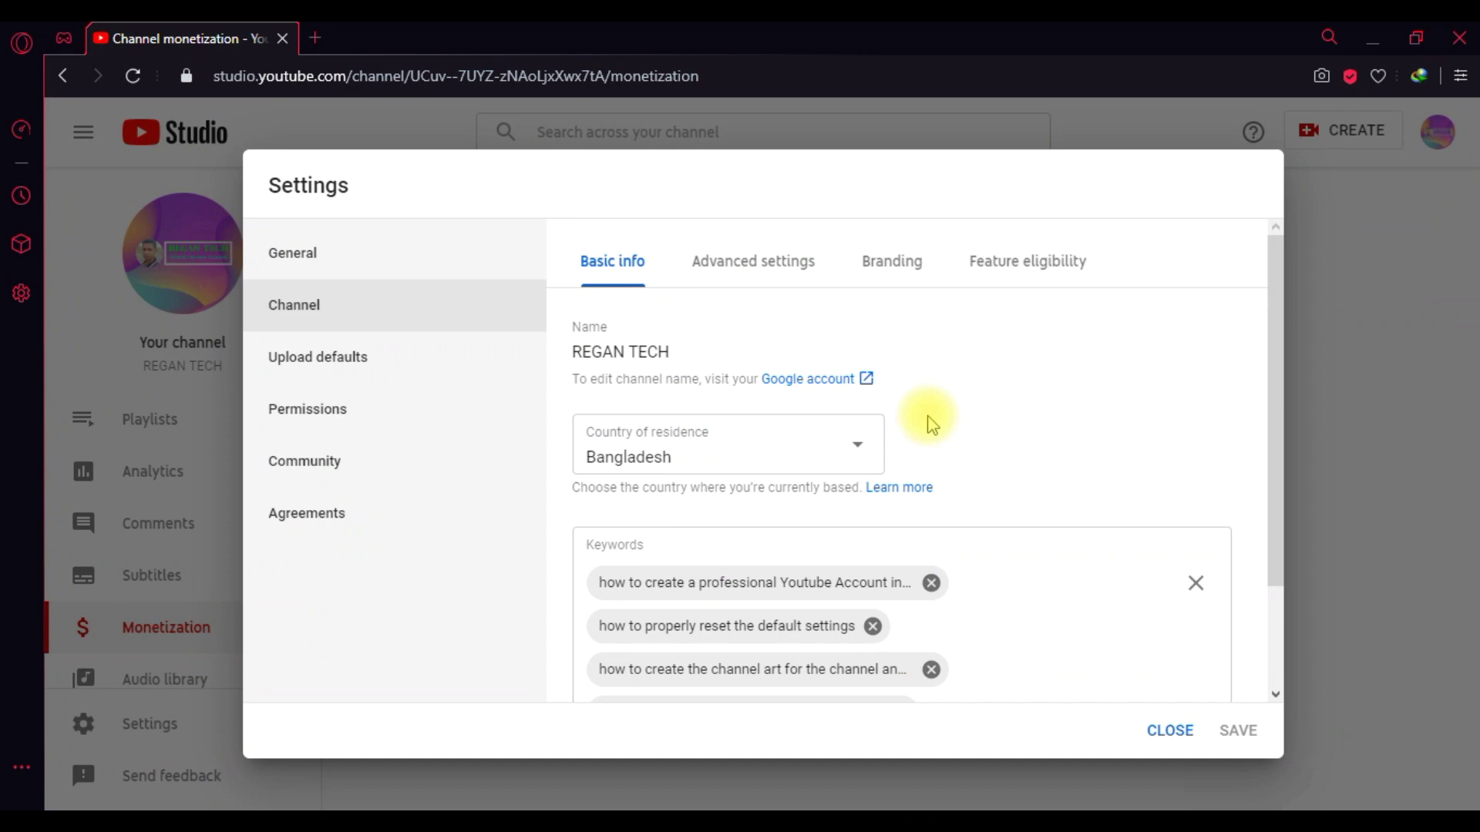
left_click(859, 451)
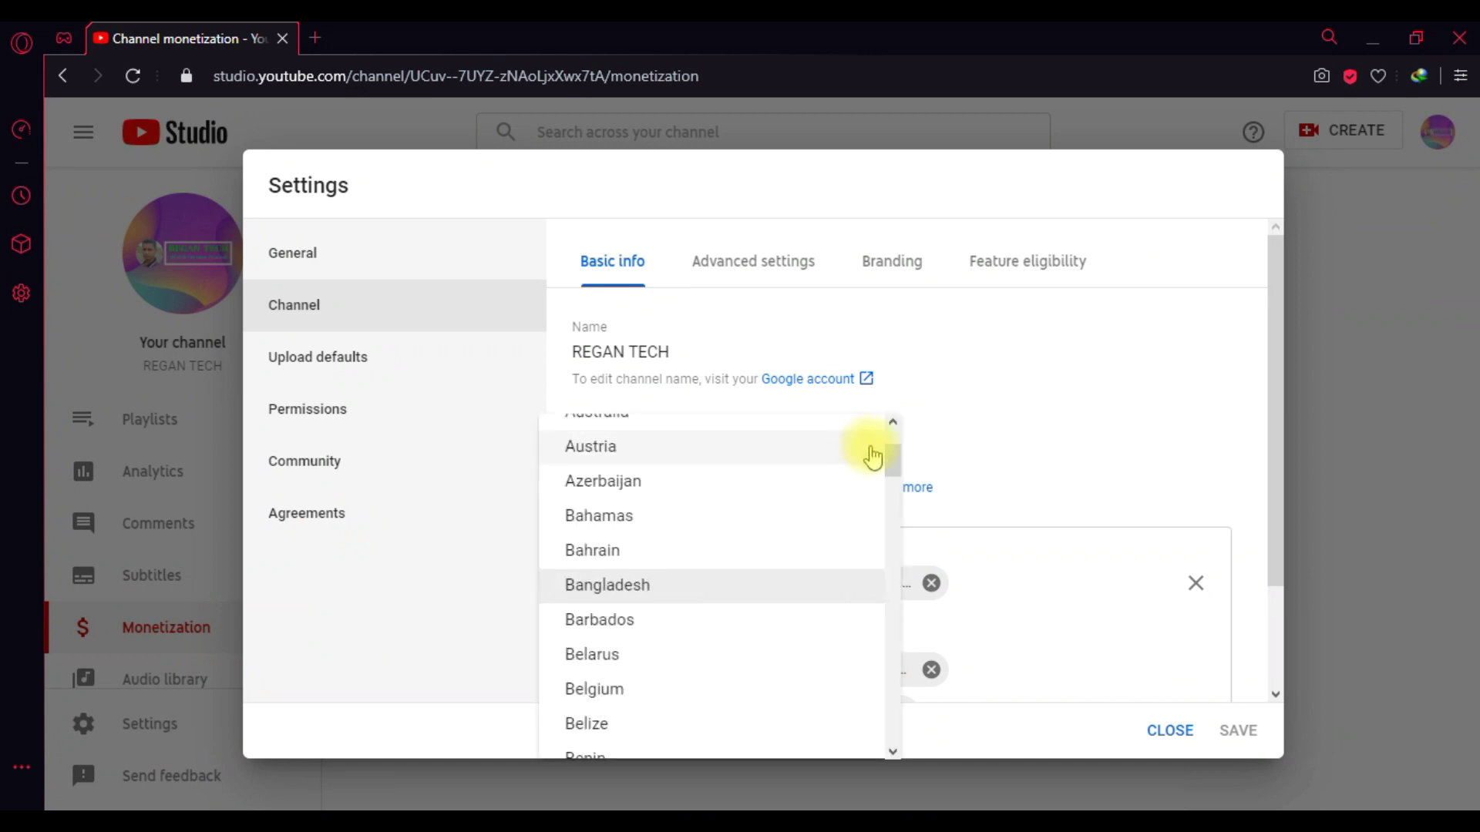
left_click_drag(892, 462, 895, 563)
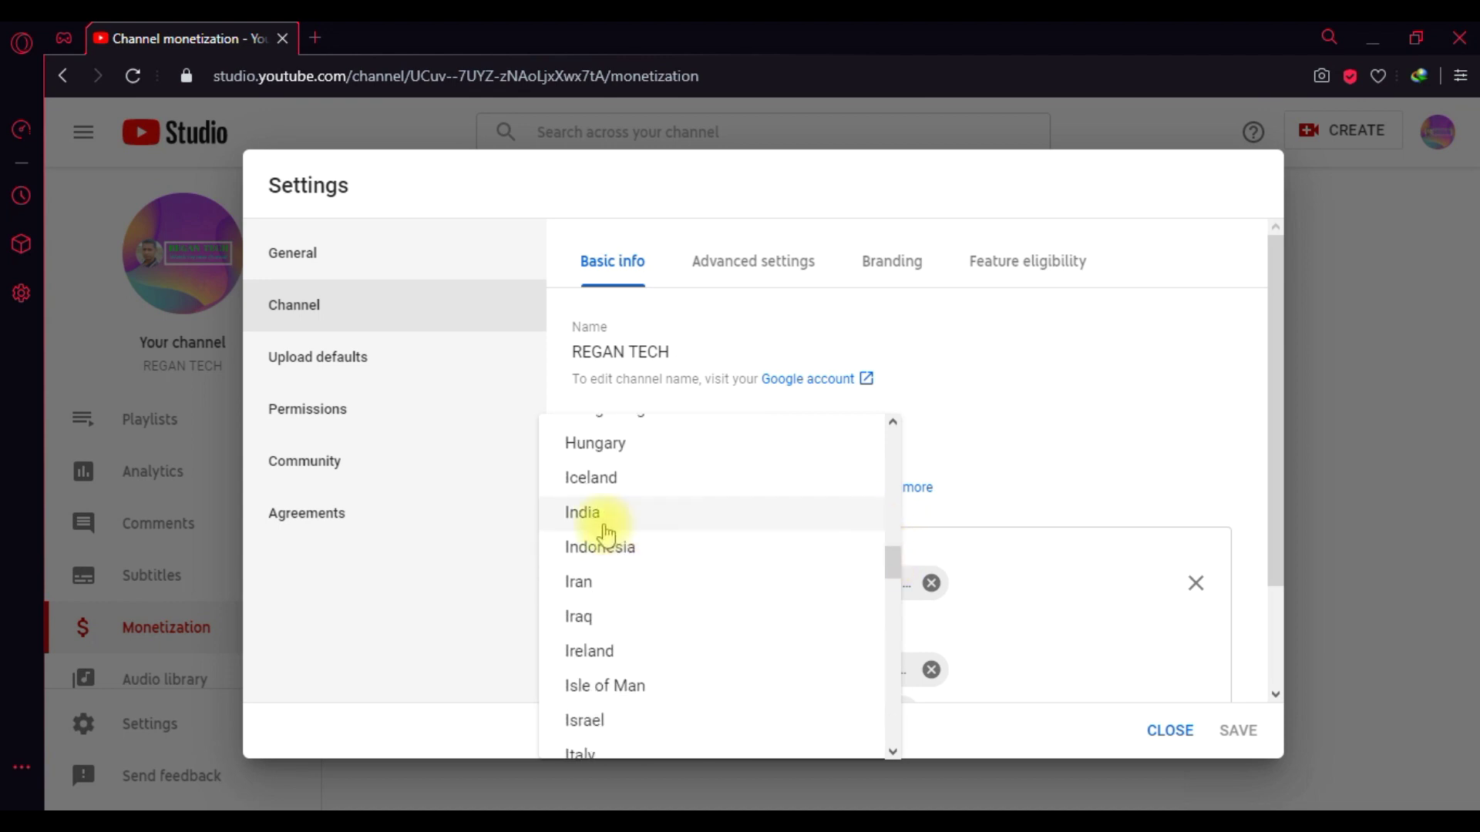
left_click(589, 515)
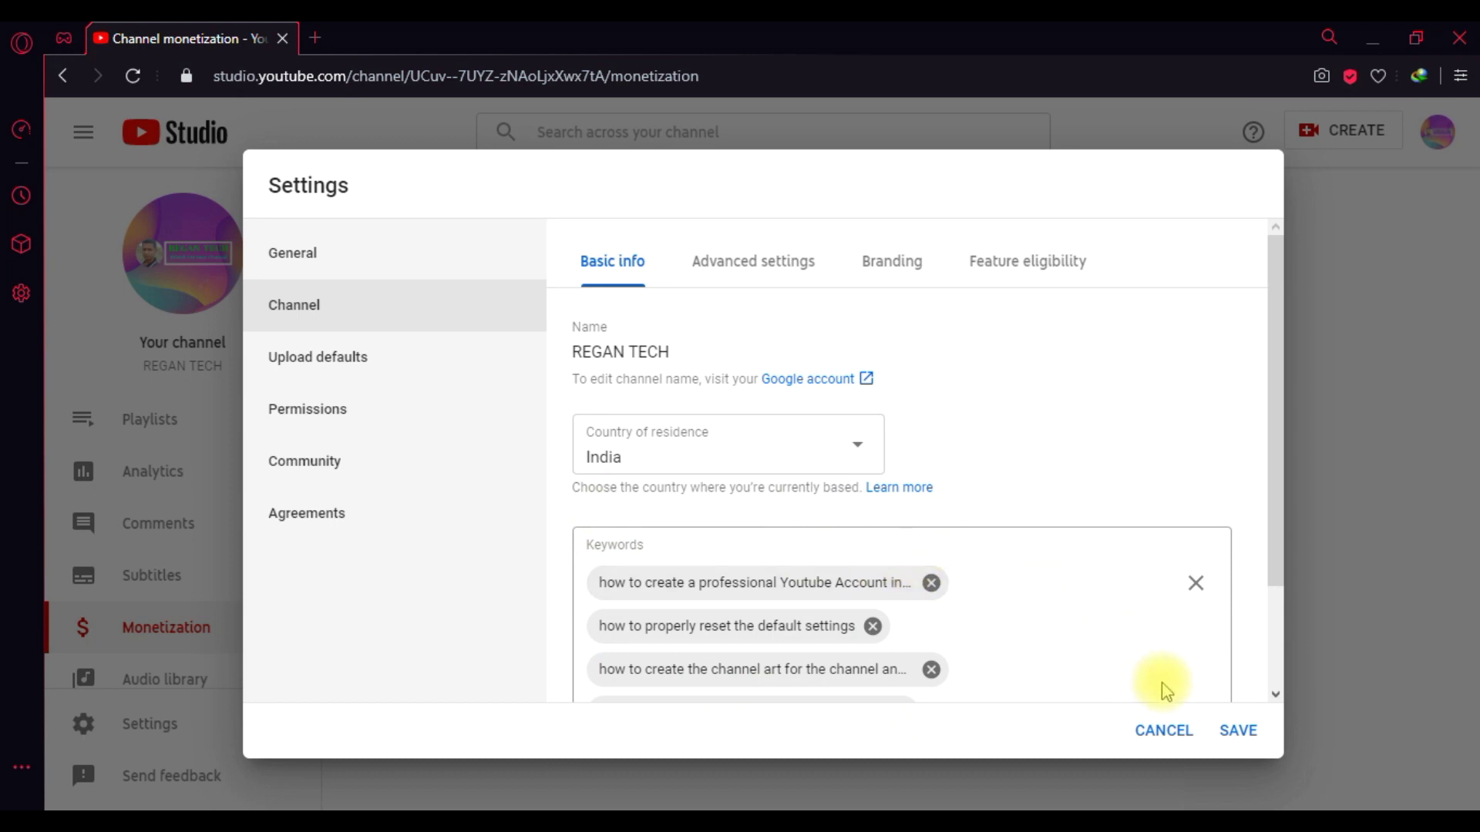
left_click(1238, 732)
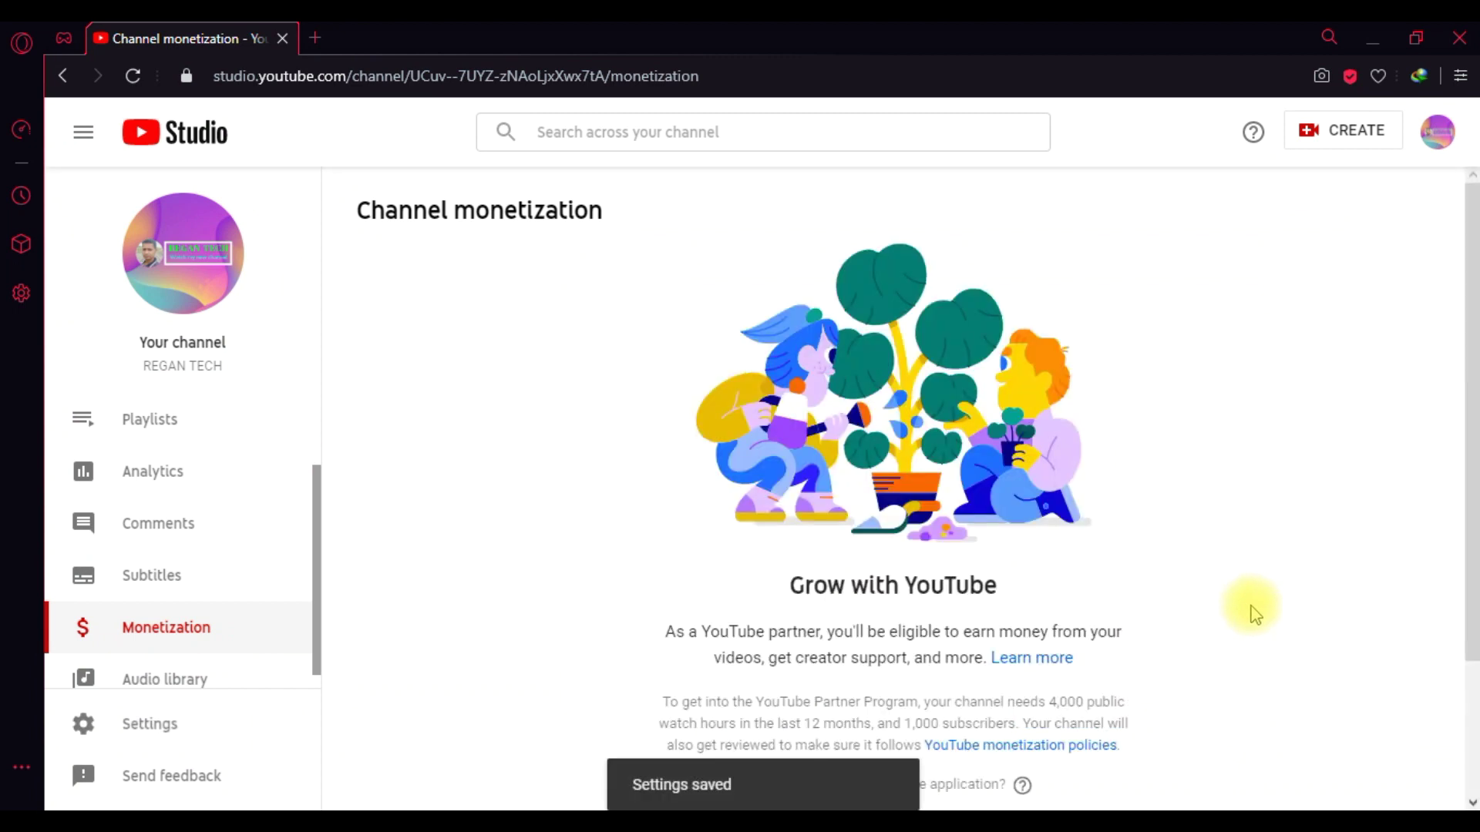
left_click_drag(1468, 373, 1470, 524)
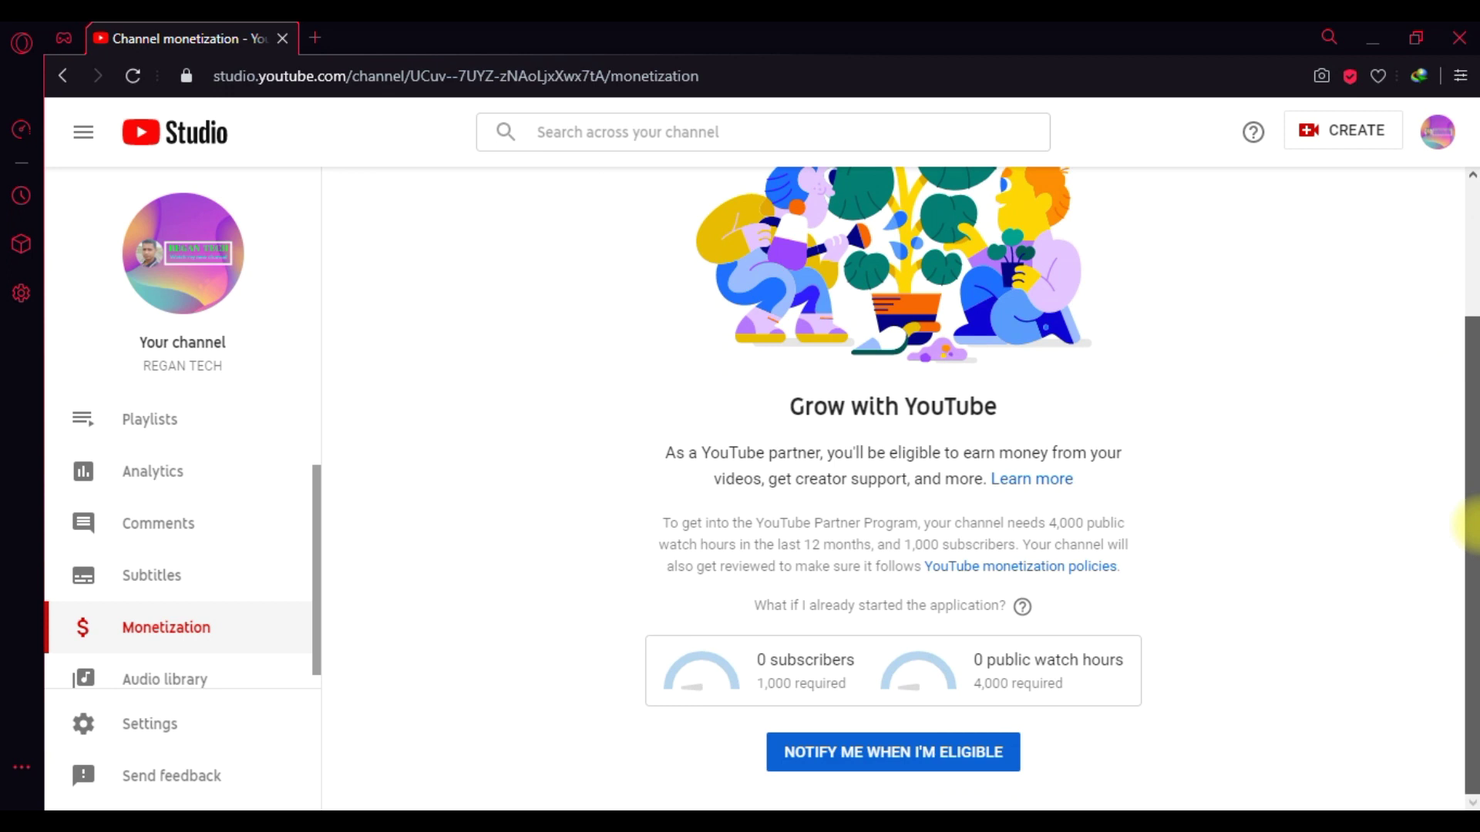